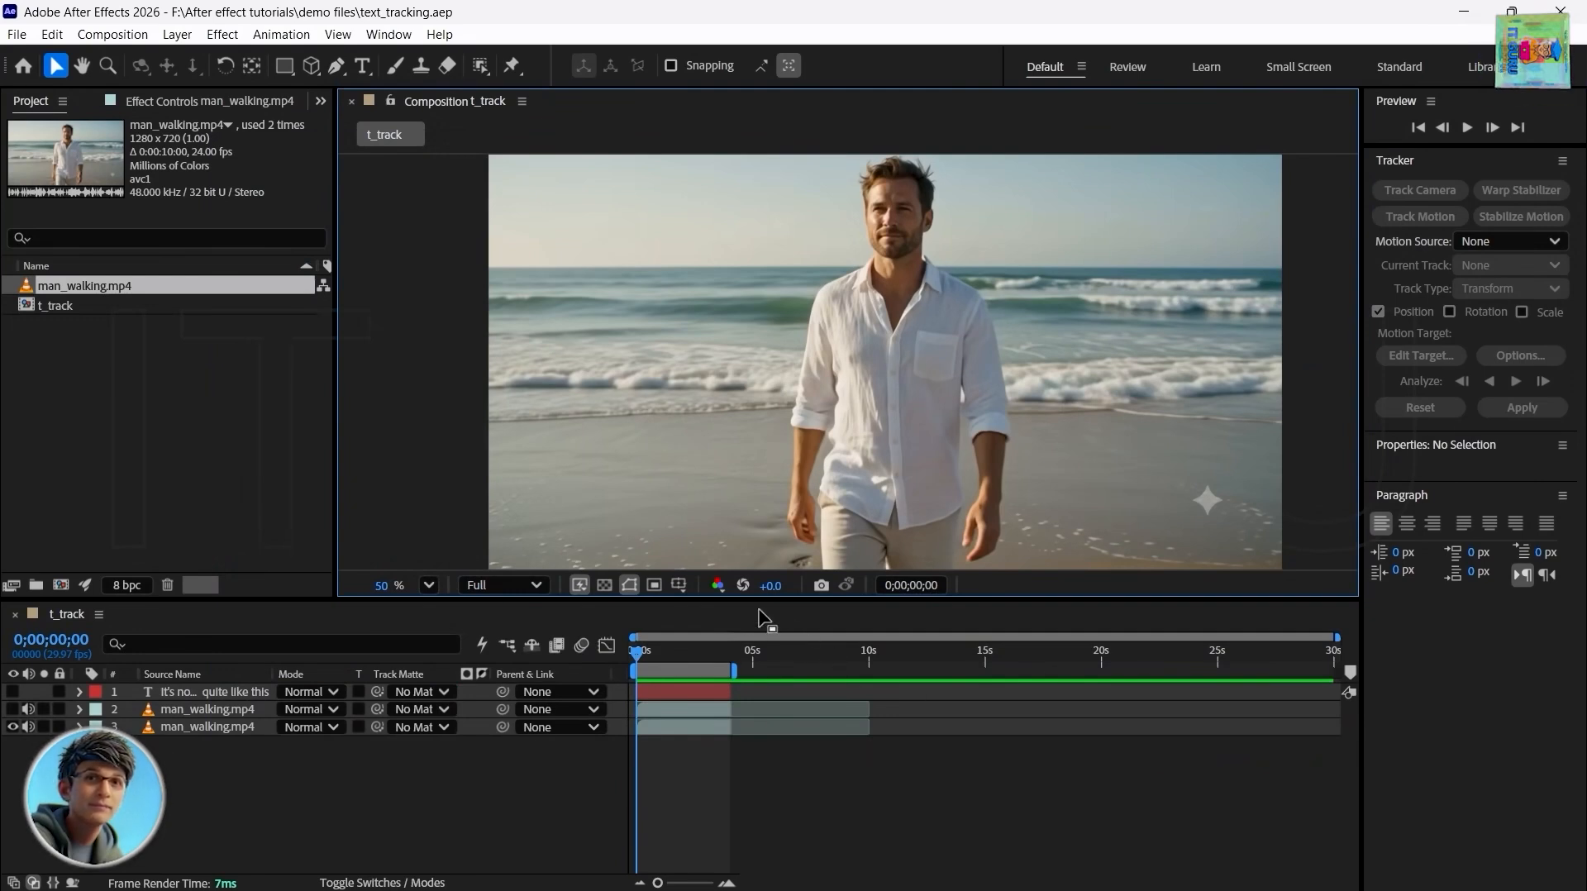
- Preview the t_track composition, comparing the plain walking footage with the version that has tracked text
{"action": "key", "text": "space"}
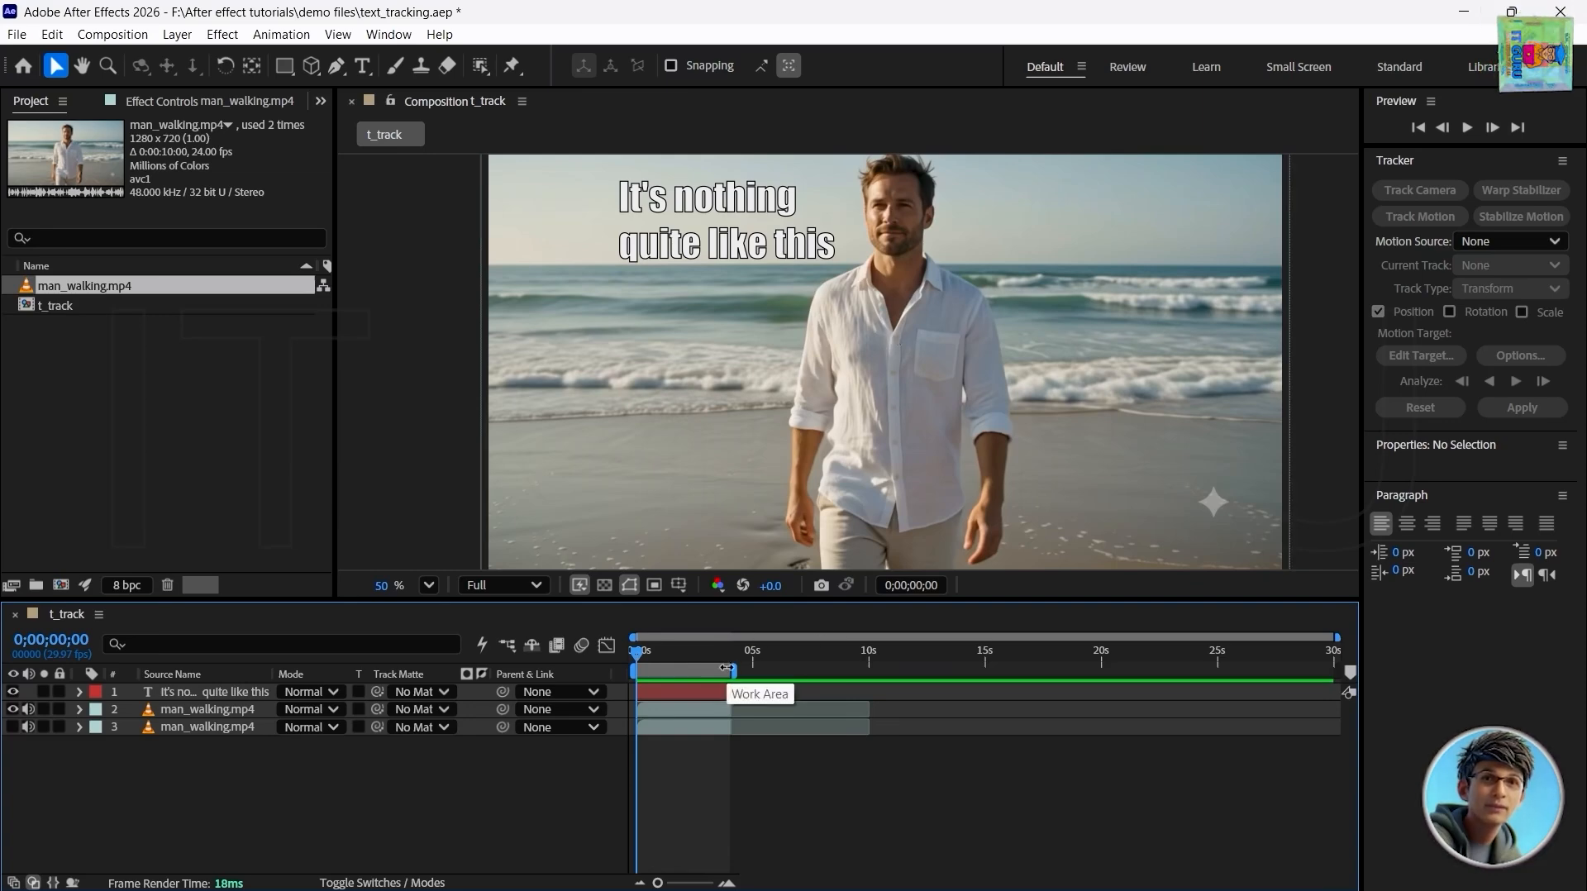
{"action": "key", "text": "space"}
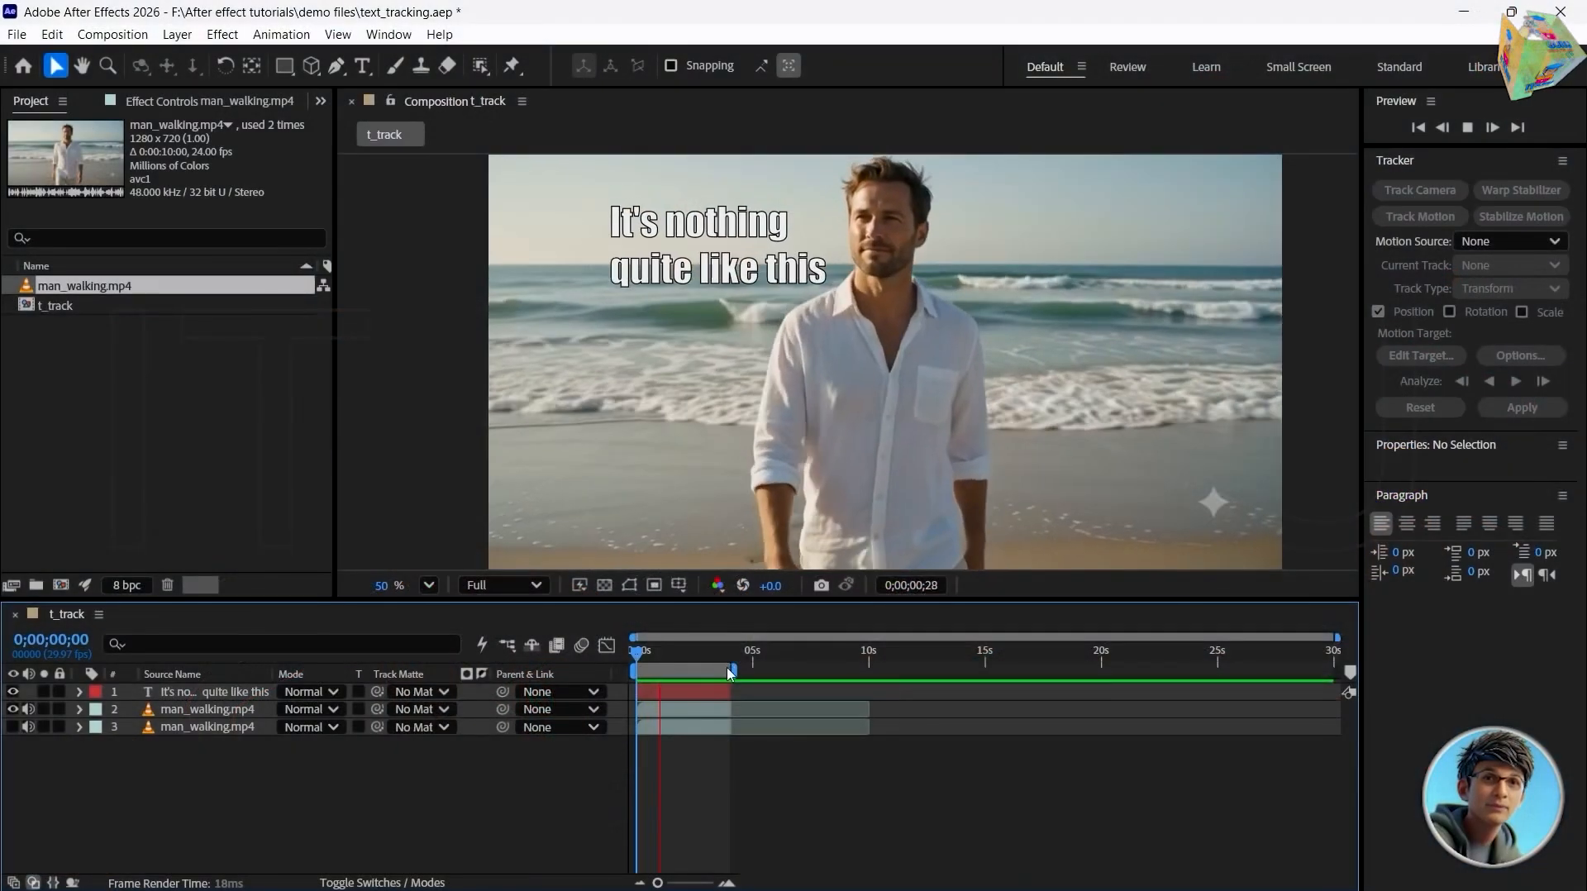
- Create a composition named text_tr at 1920 x 1080, 29.97 fps, with a 30-second duration
{"action": "right_click", "coordinate": [98, 351]}
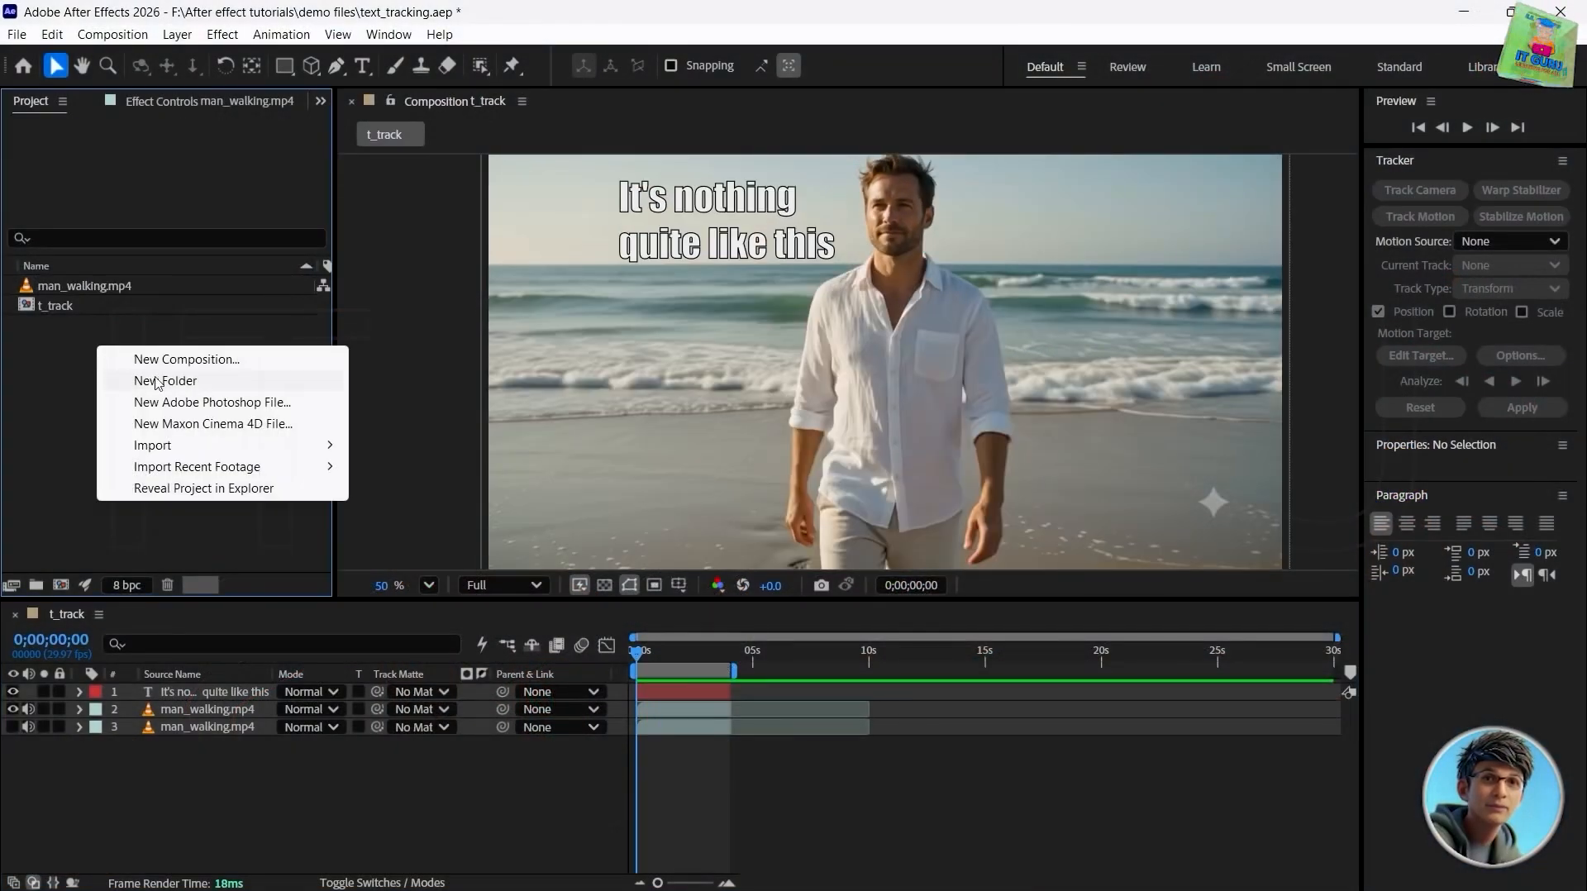
{"action": "left_click", "coordinate": [184, 360]}
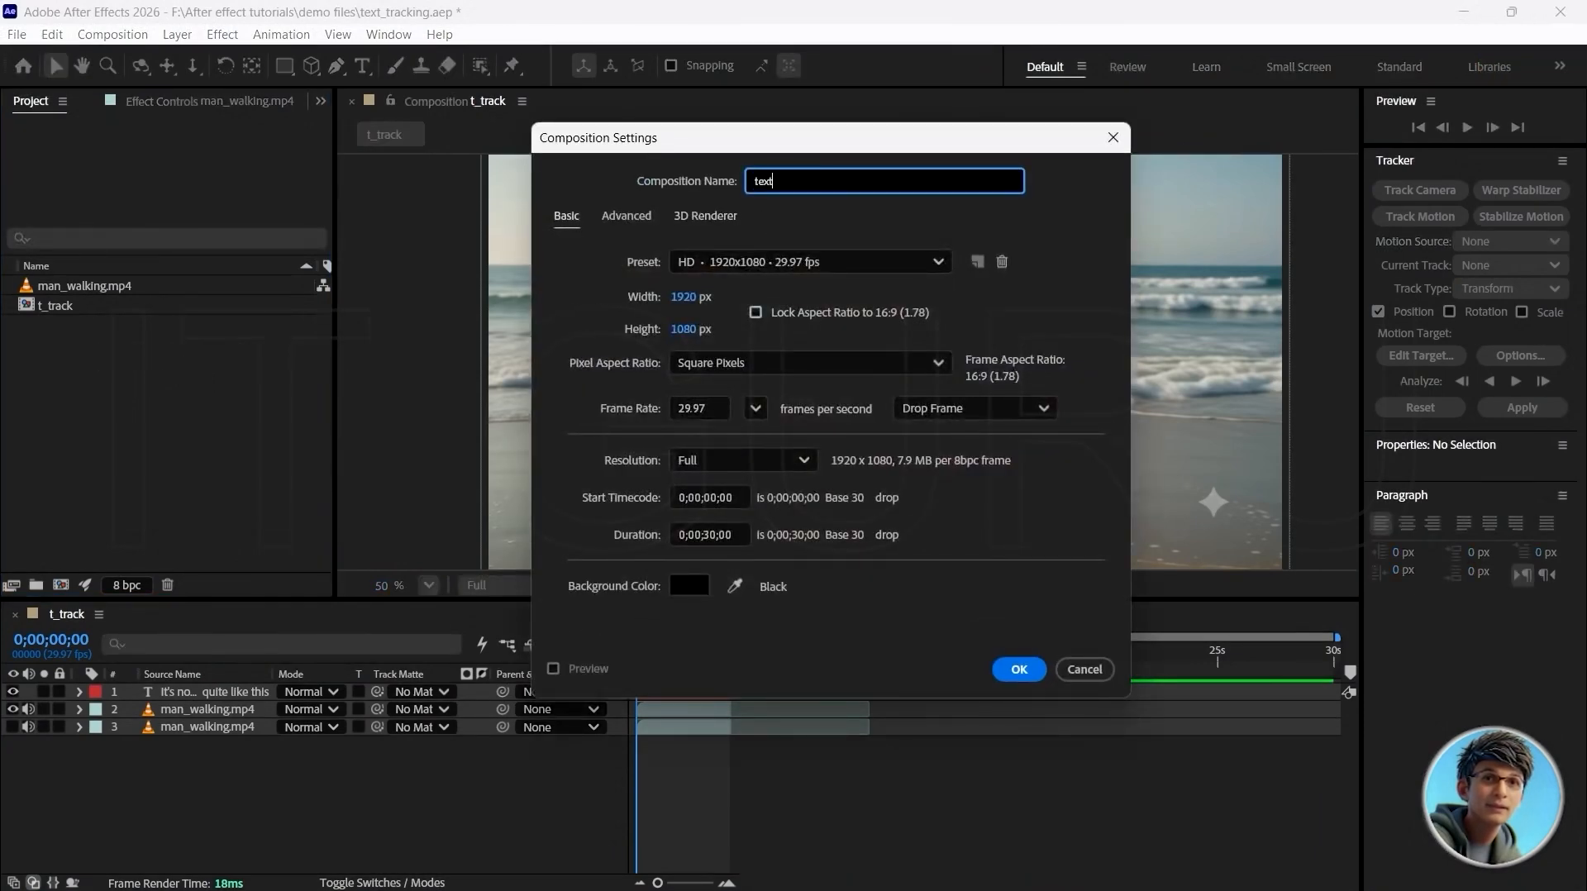
{"action": "type", "text": "text_tr"}
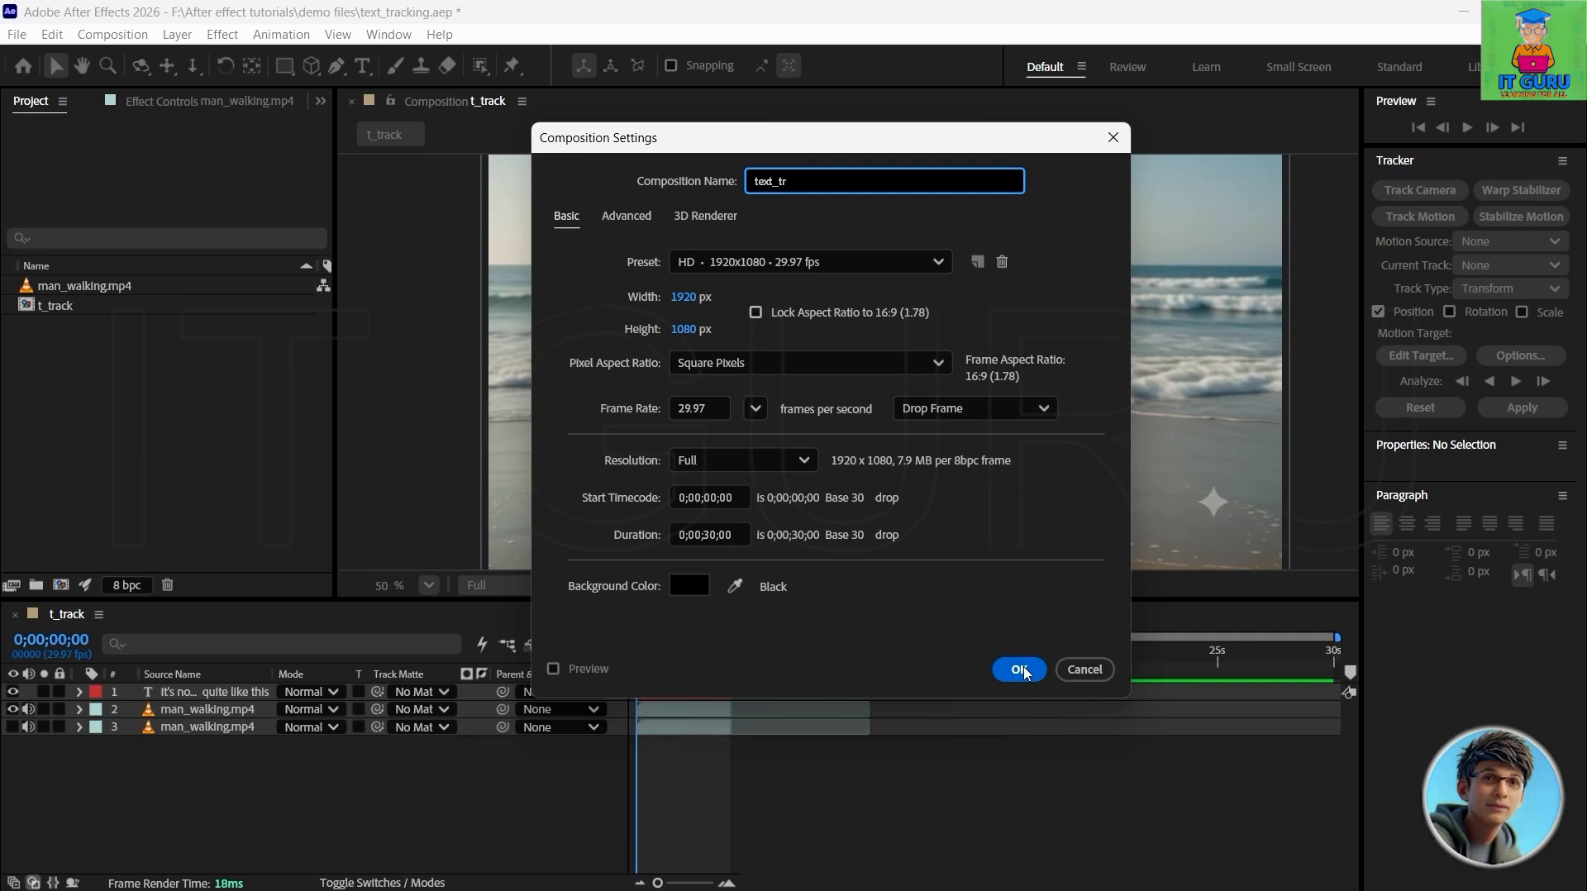
{"action": "left_click", "coordinate": [1019, 669]}
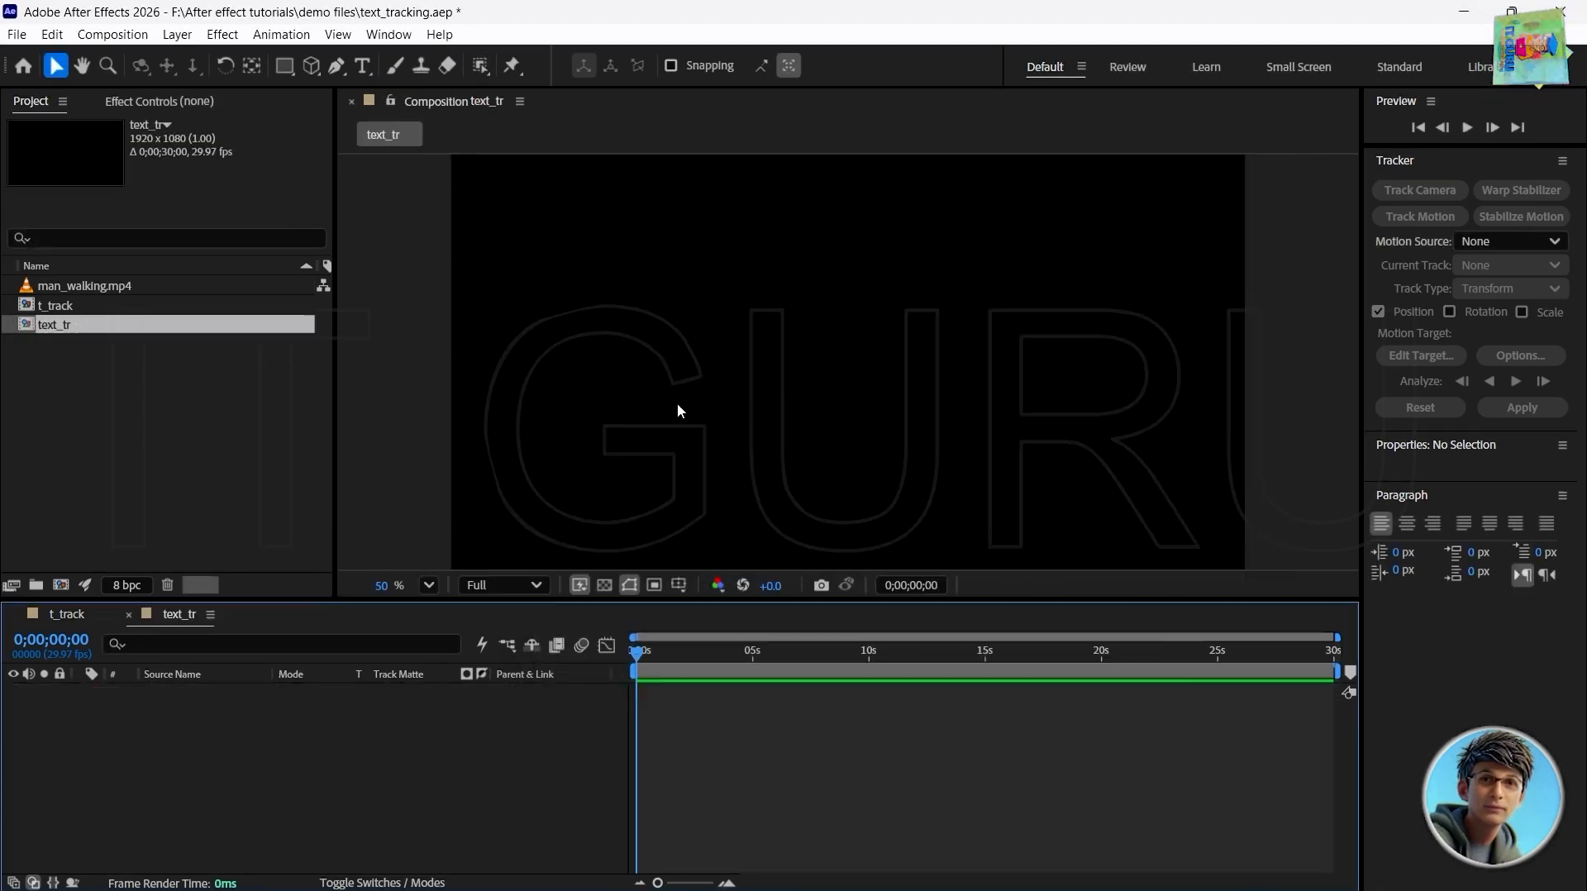
- Add man_walking.mp4 as a layer in text_tr and scale it to 153% to fill the frame
{"action": "left_click", "coordinate": [165, 481]}
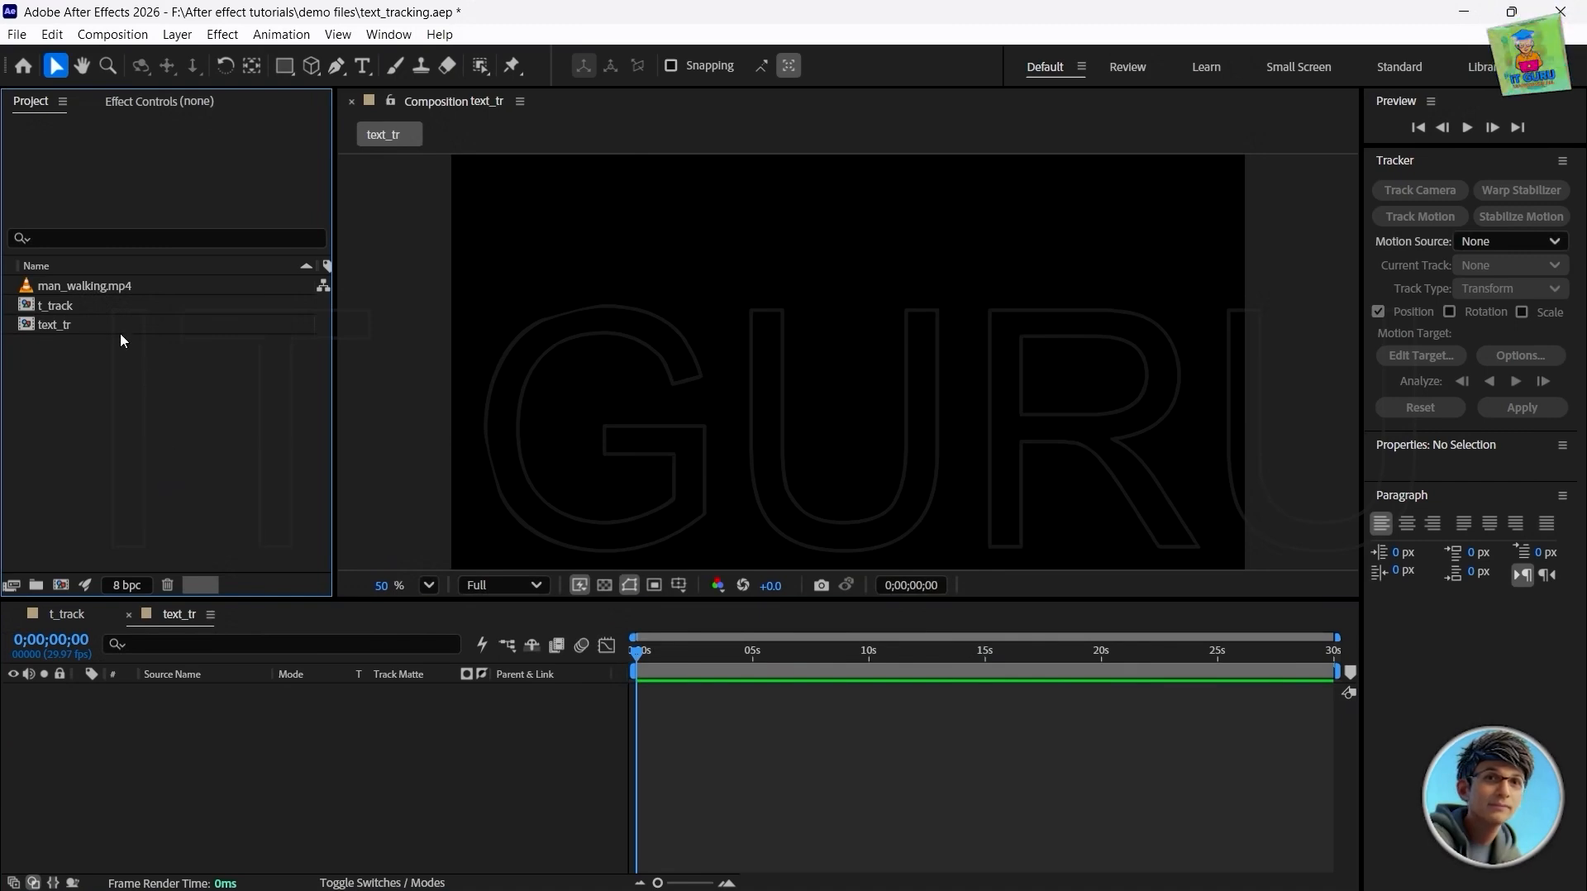
{"action": "left_click_drag", "start_coordinate": [98, 291], "coordinate": [215, 700]}
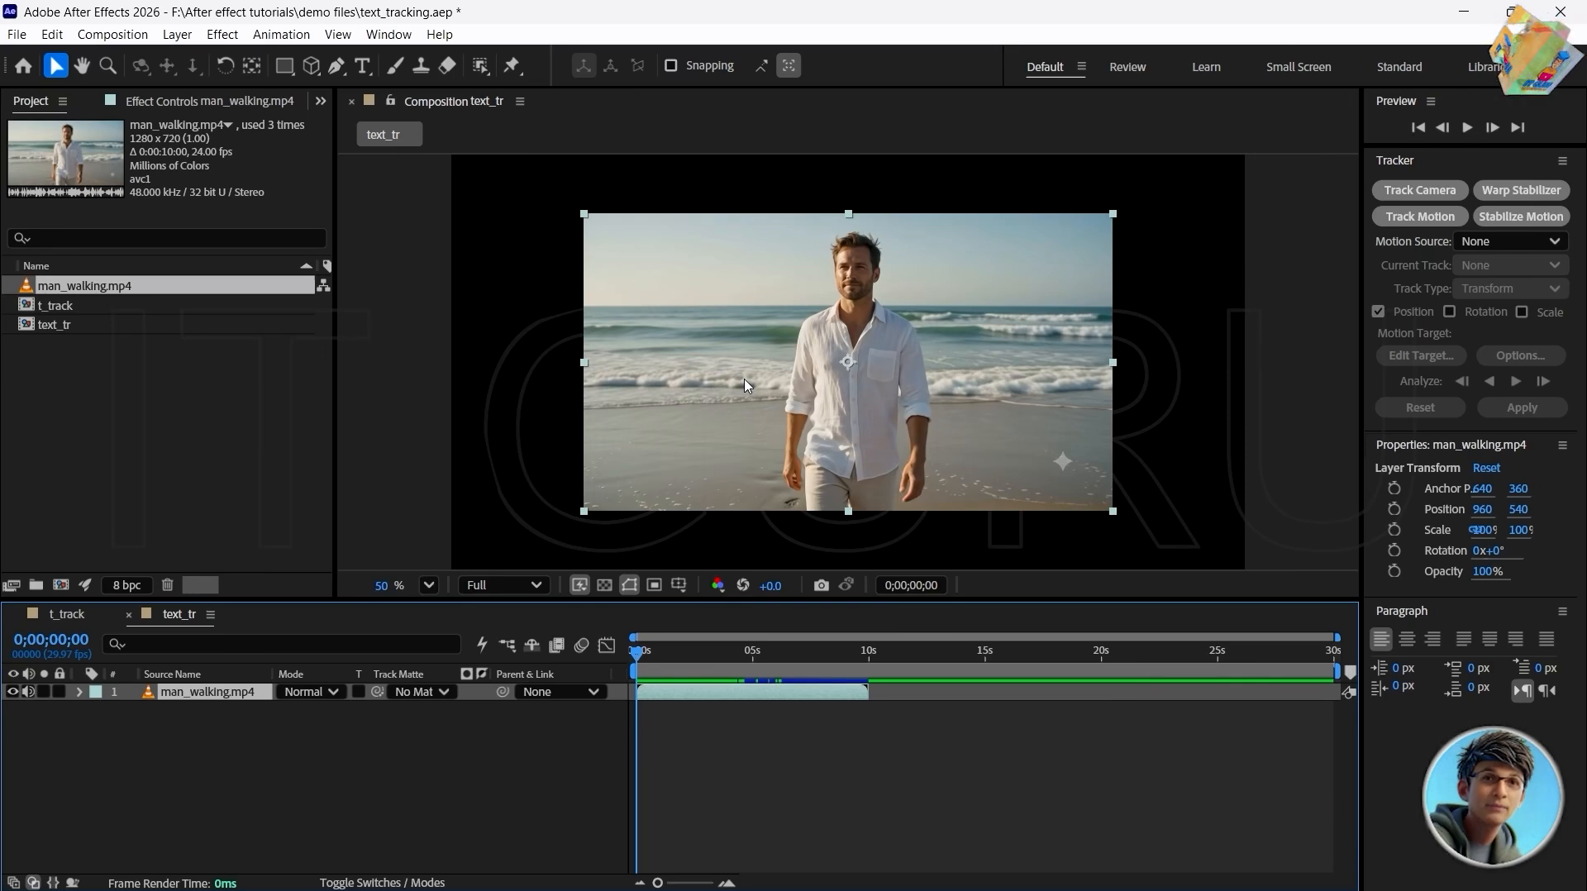
{"action": "left_click", "coordinate": [428, 585]}
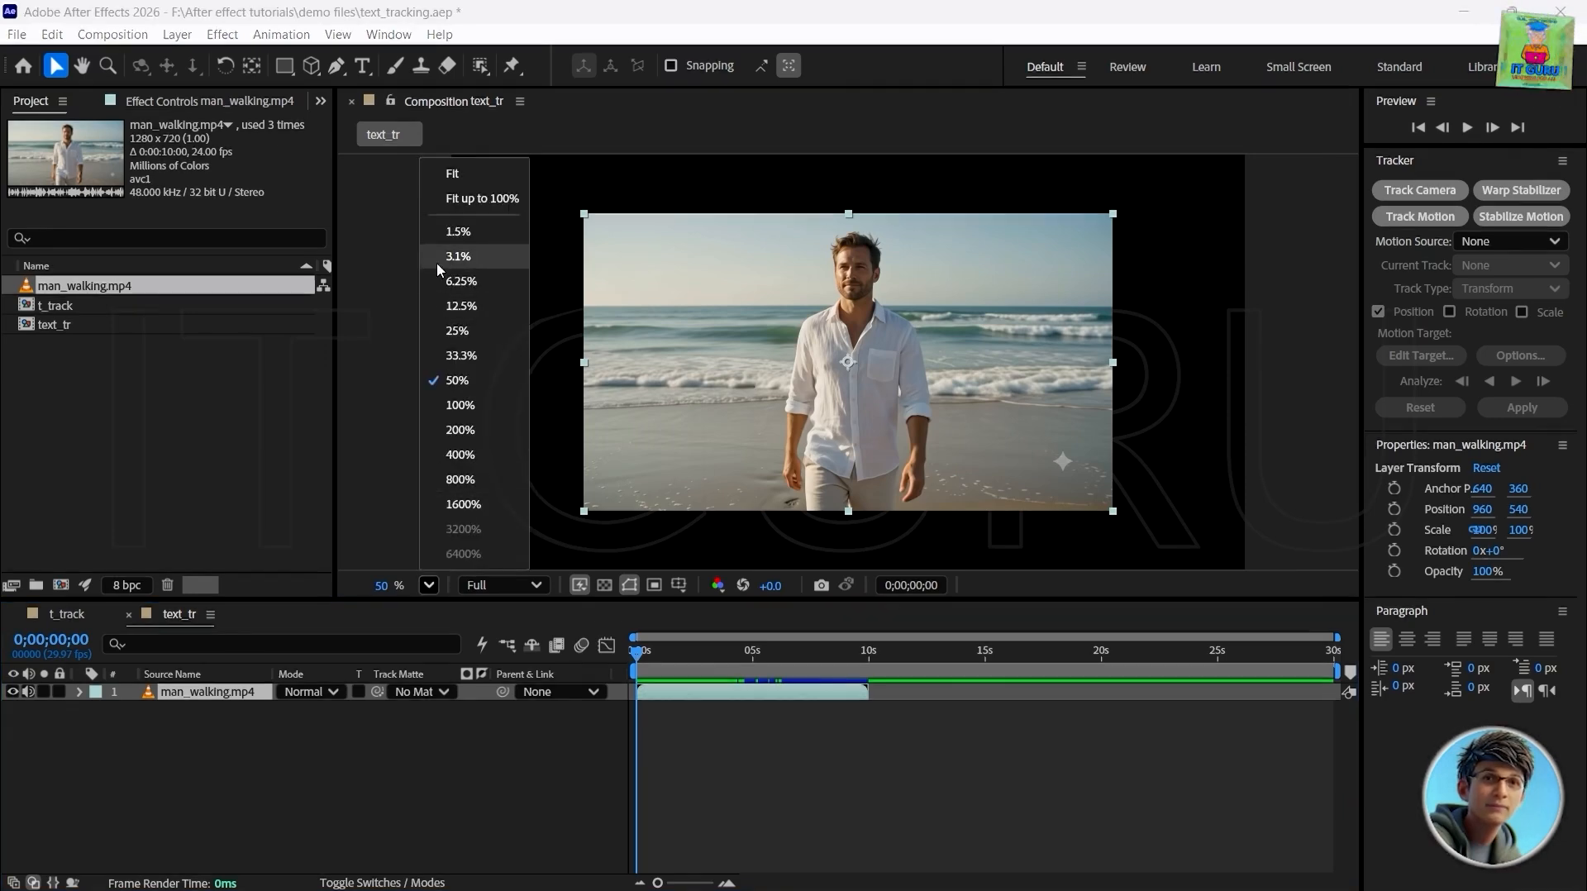
{"action": "left_click", "coordinate": [476, 198]}
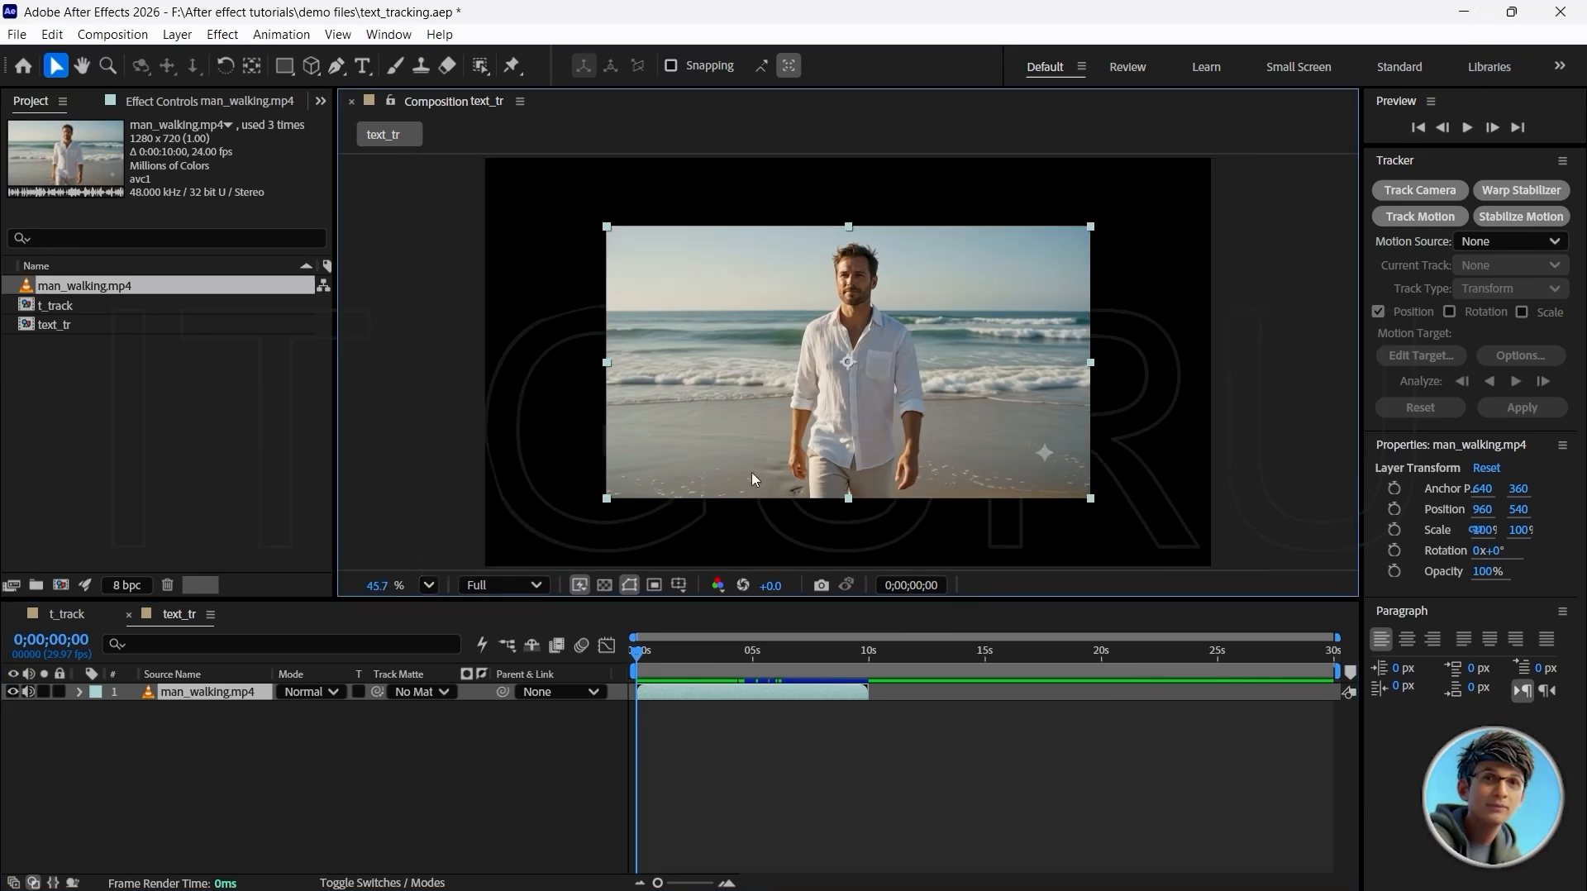
{"action": "left_click", "coordinate": [78, 693]}
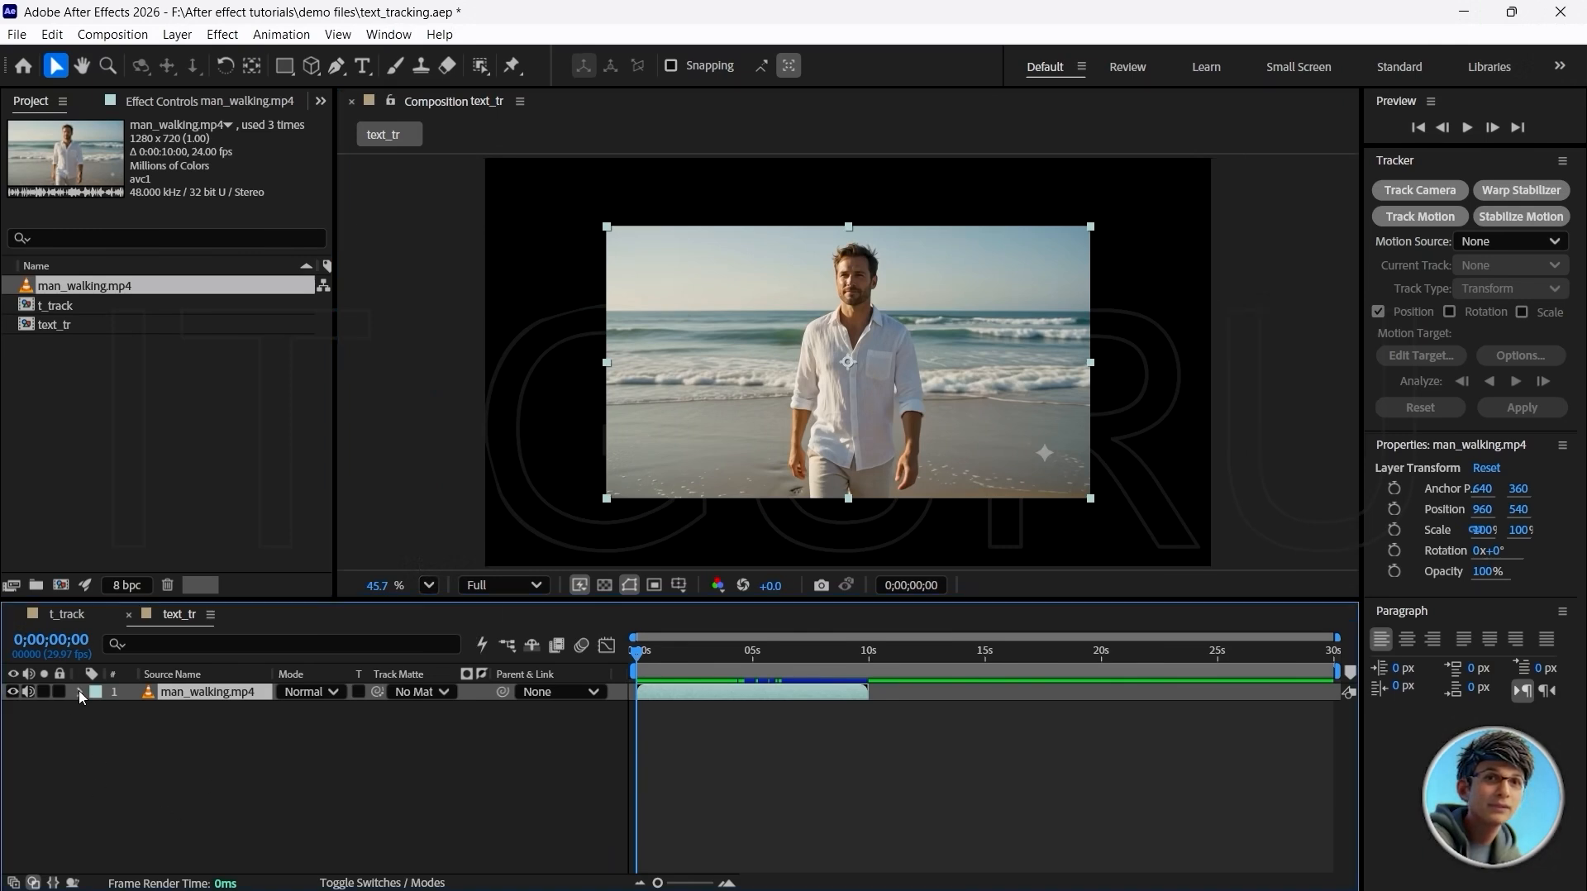
{"action": "left_click", "coordinate": [97, 711]}
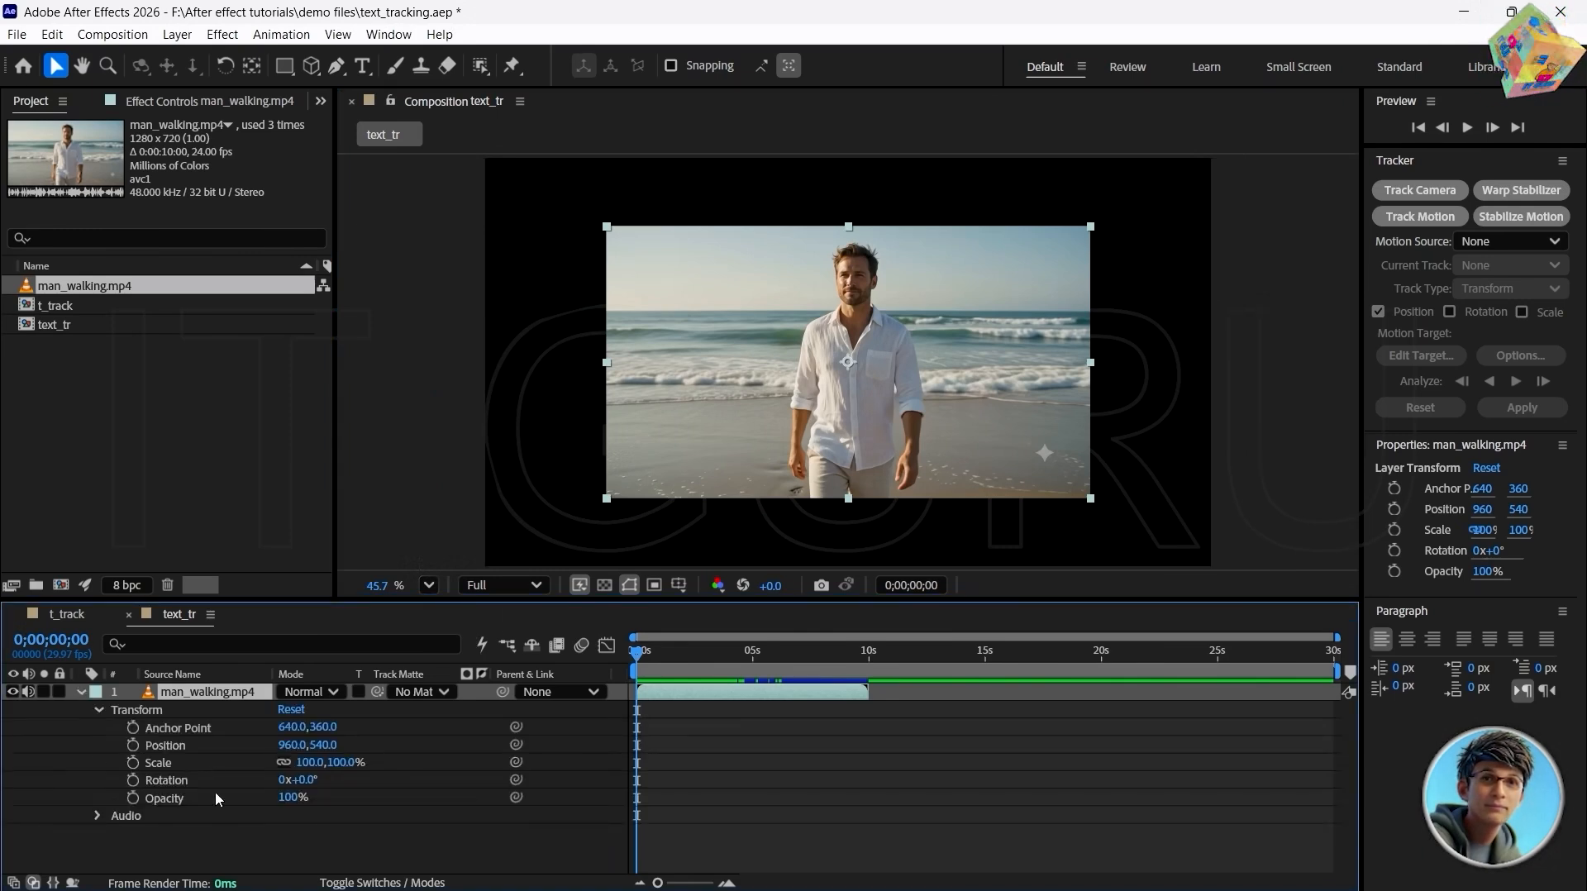
{"action": "left_click_drag", "start_coordinate": [309, 762], "coordinate": [355, 761]}
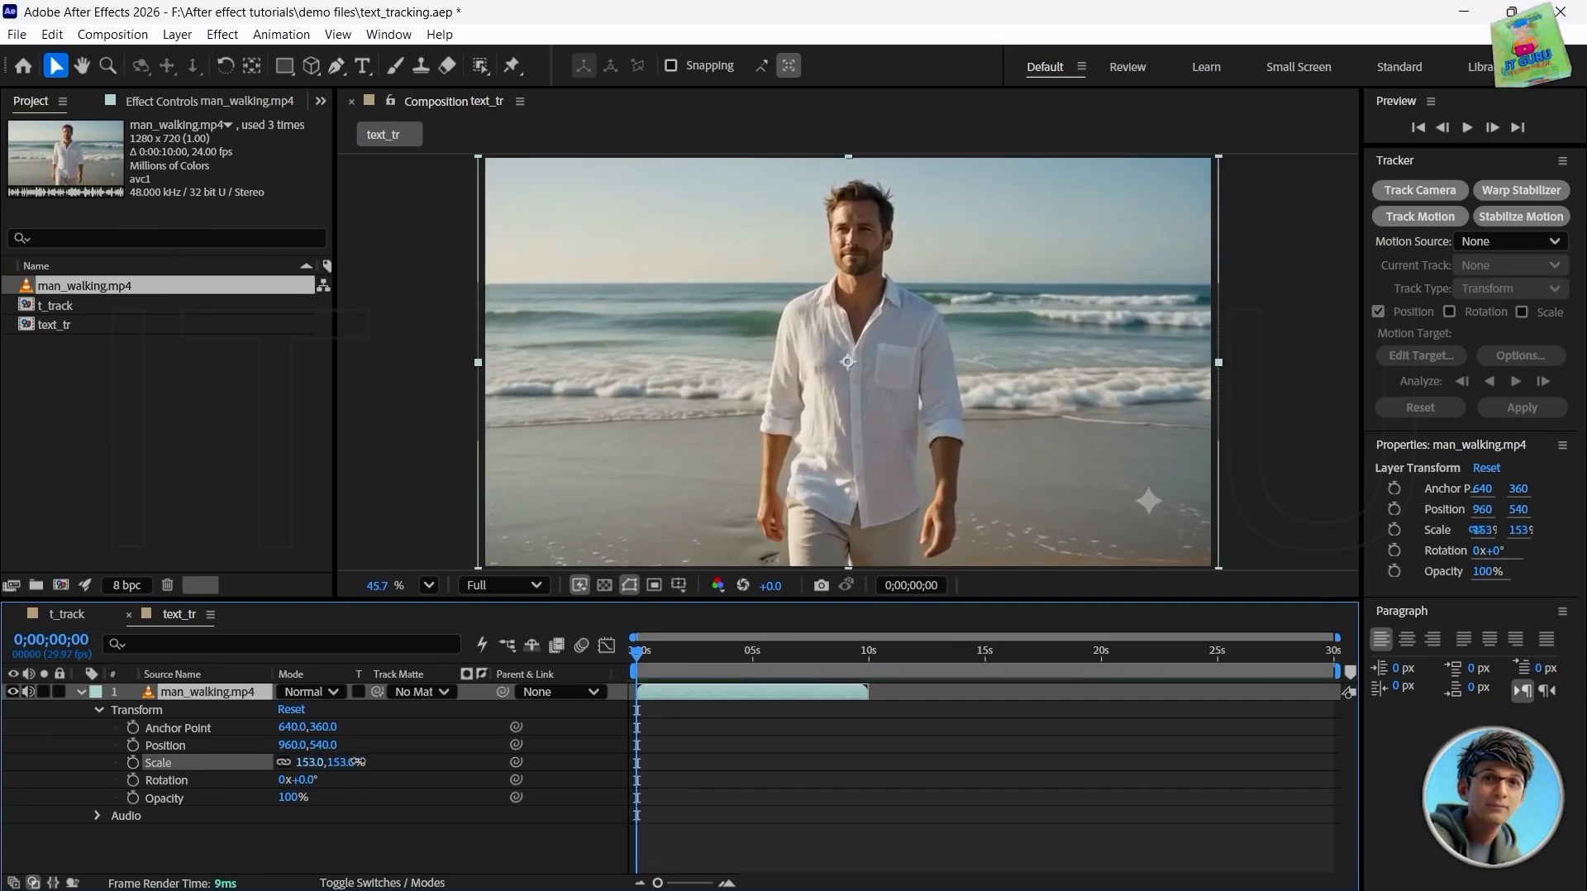
{"action": "left_click", "coordinate": [1321, 424]}
- Trim the end of the man_walking.mp4 layer at 0;00;04;12, return to the first frame and keep the layer selected
{"action": "left_click_drag", "start_coordinate": [645, 657], "coordinate": [746, 671]}
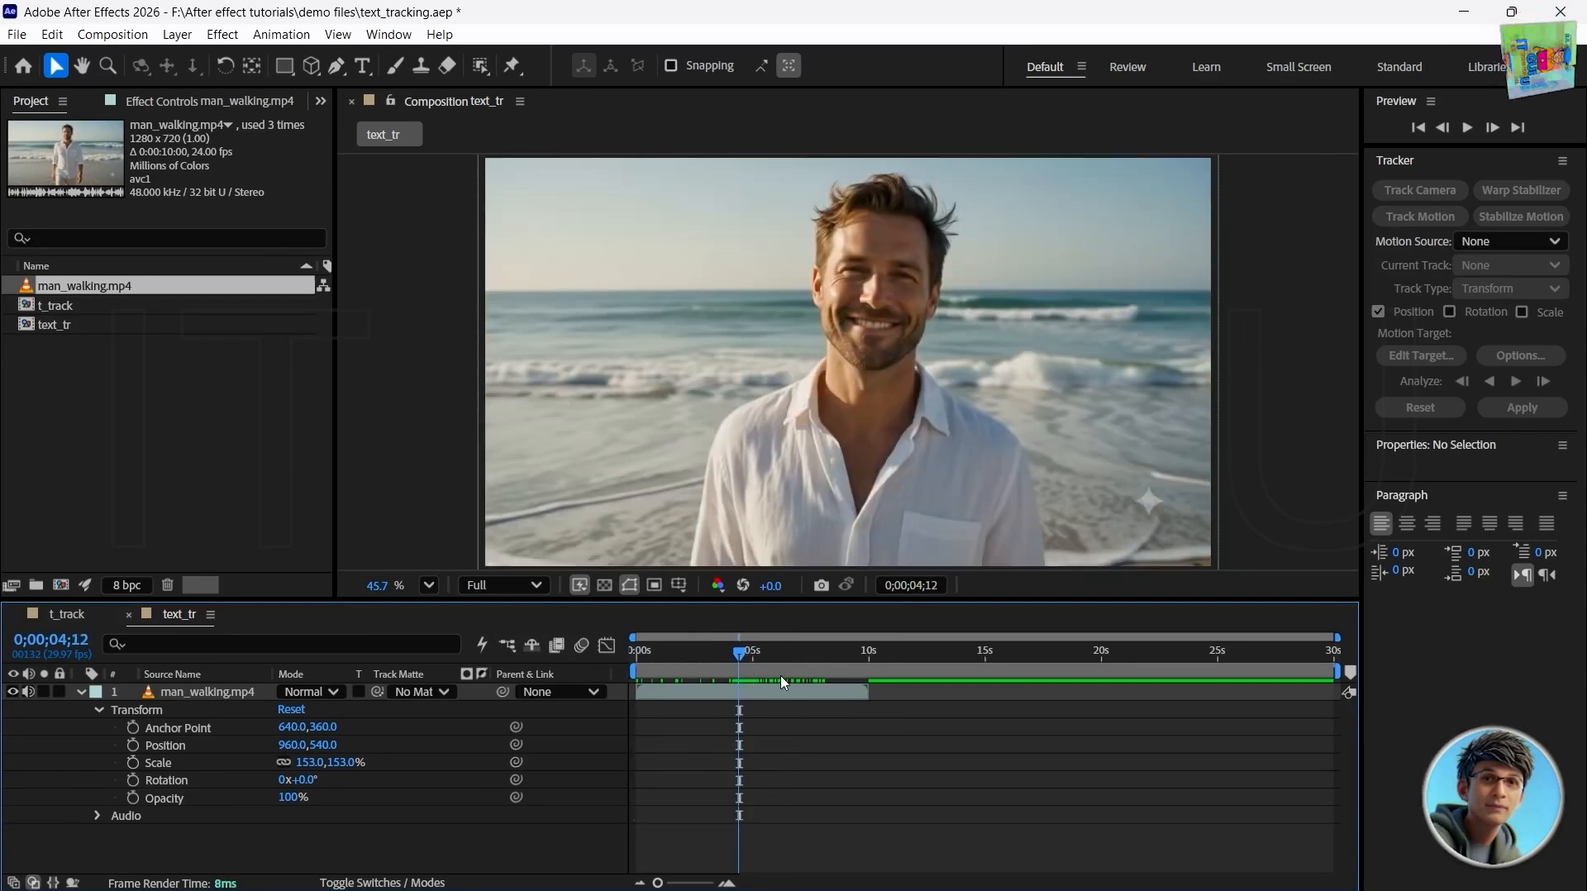
{"action": "left_click", "coordinate": [857, 695]}
{"action": "left_click_drag", "start_coordinate": [747, 659], "coordinate": [636, 668]}
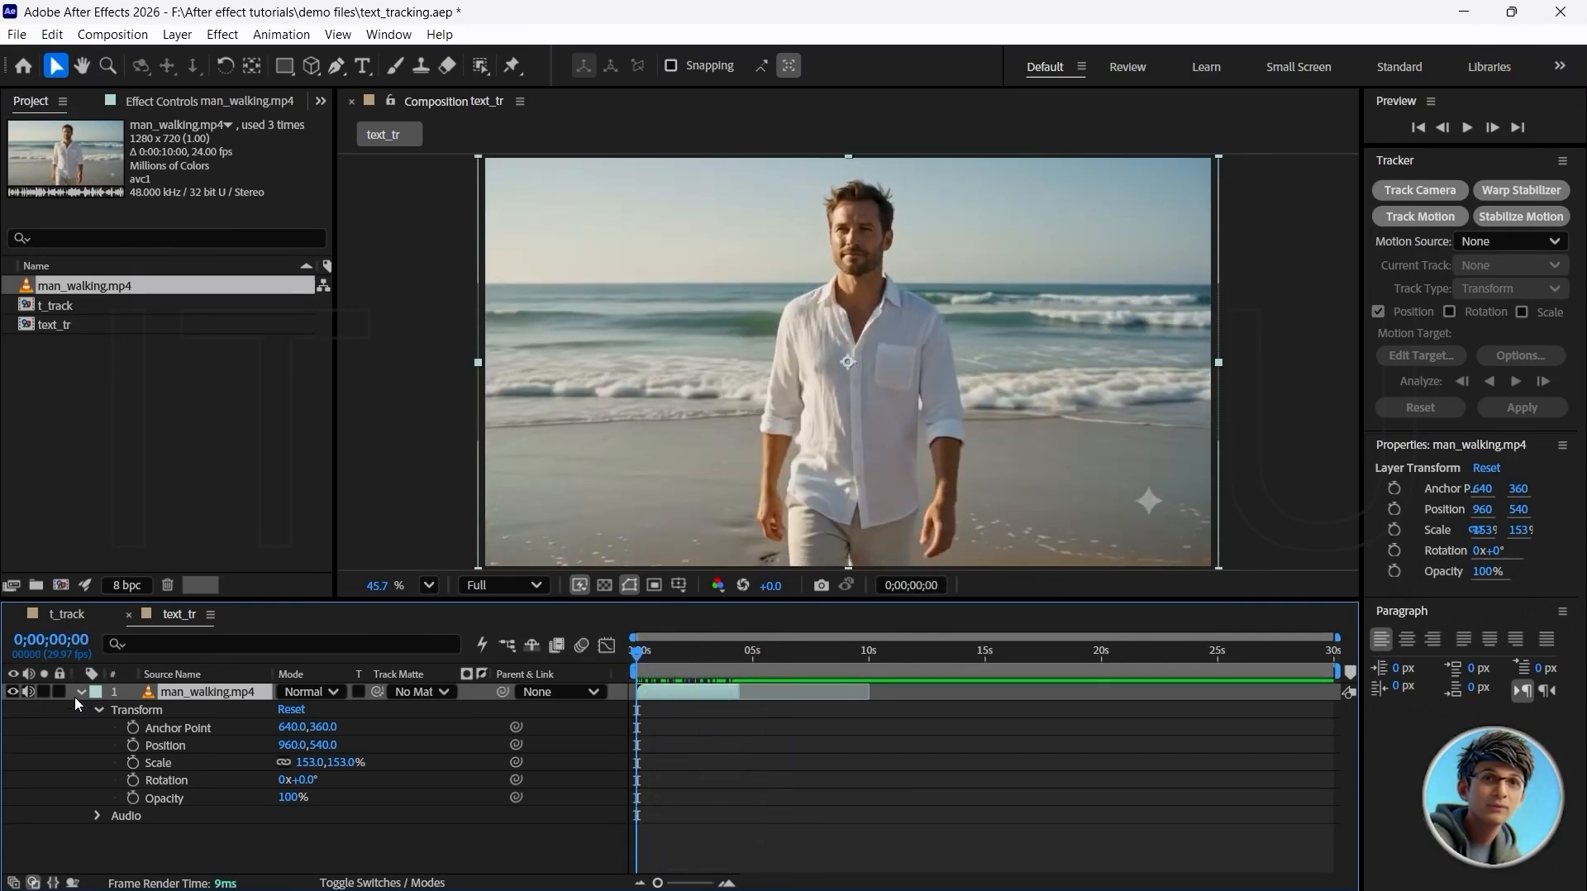
{"action": "left_click", "coordinate": [82, 694]}
{"action": "left_click", "coordinate": [180, 733]}
{"action": "left_click", "coordinate": [205, 693]}
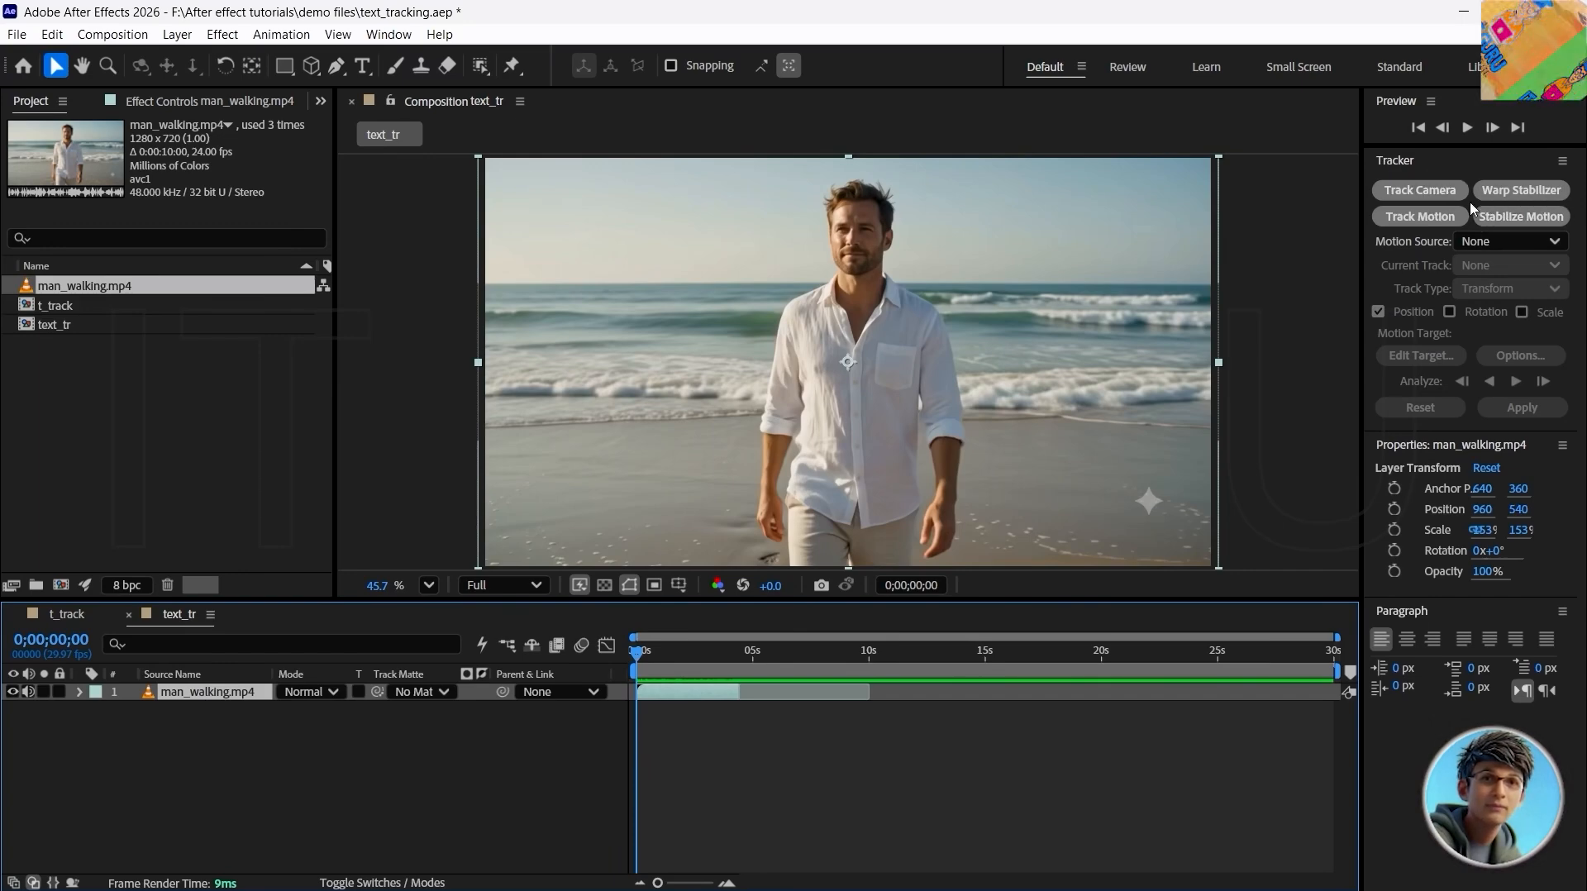
{"action": "left_click", "coordinate": [389, 34]}
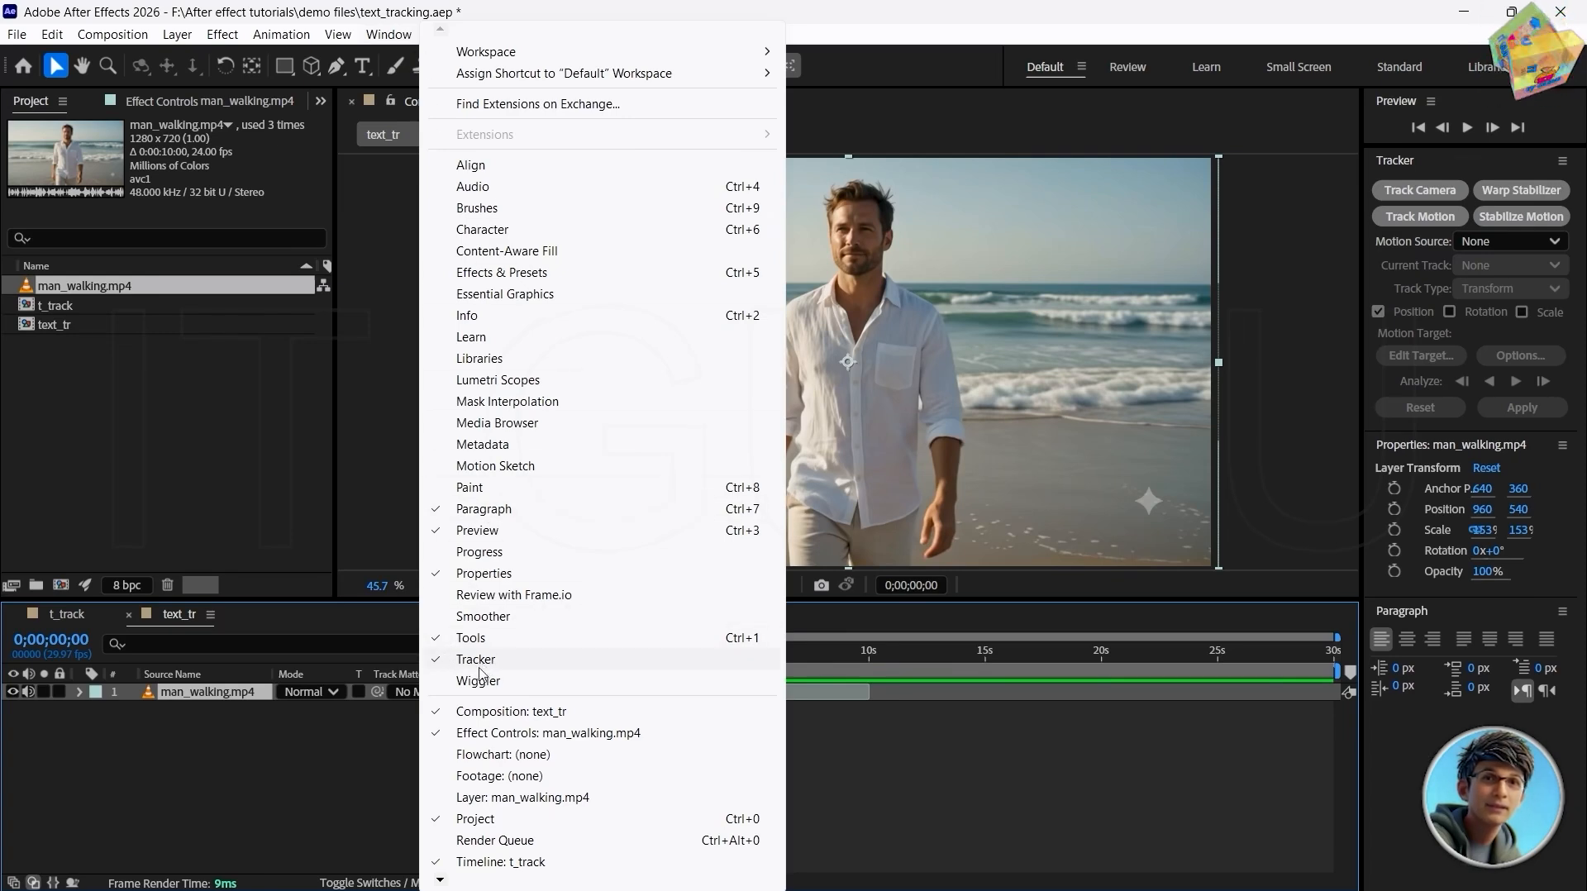
{"action": "left_click", "coordinate": [1441, 159]}
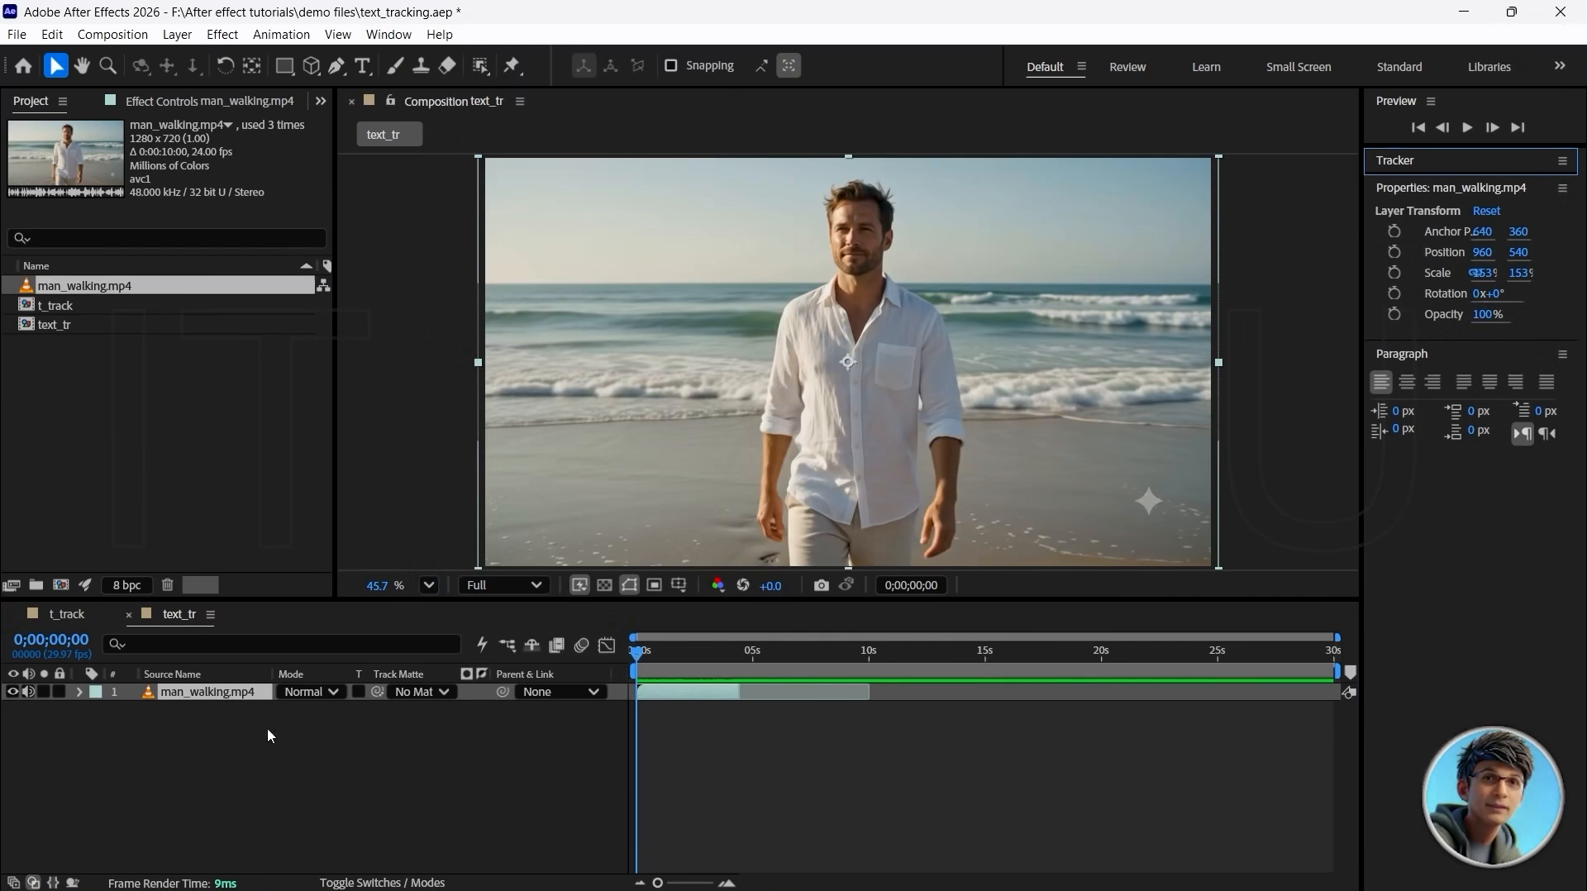
{"action": "left_click", "coordinate": [1476, 169]}
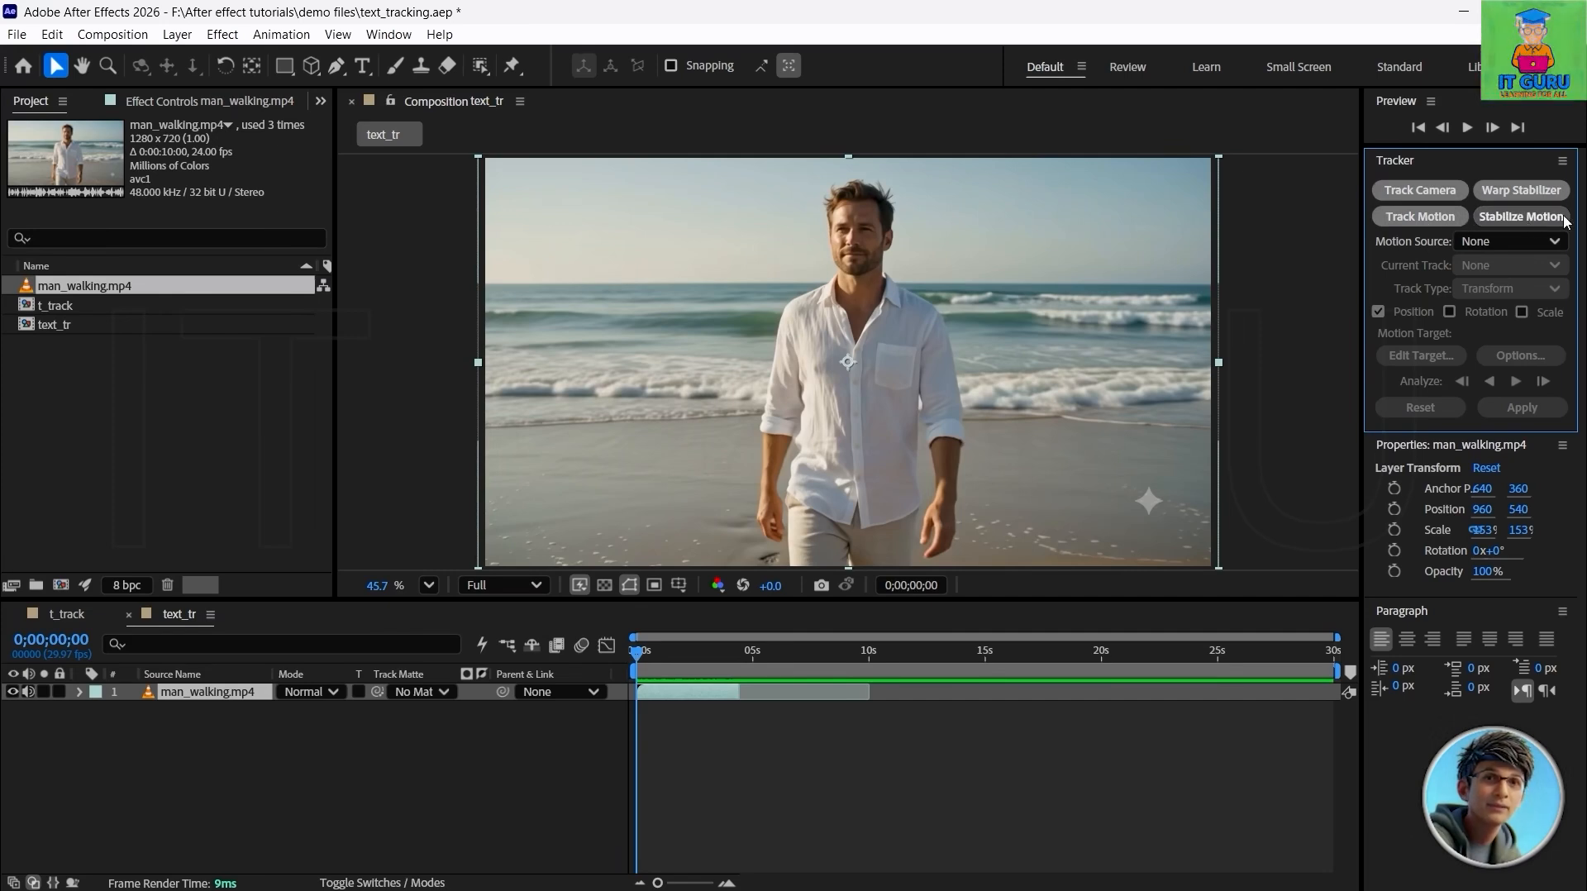
- Start Track Motion on the man_walking.mp4 layer with the Transform track type and position tracking
{"action": "left_click", "coordinate": [1422, 219]}
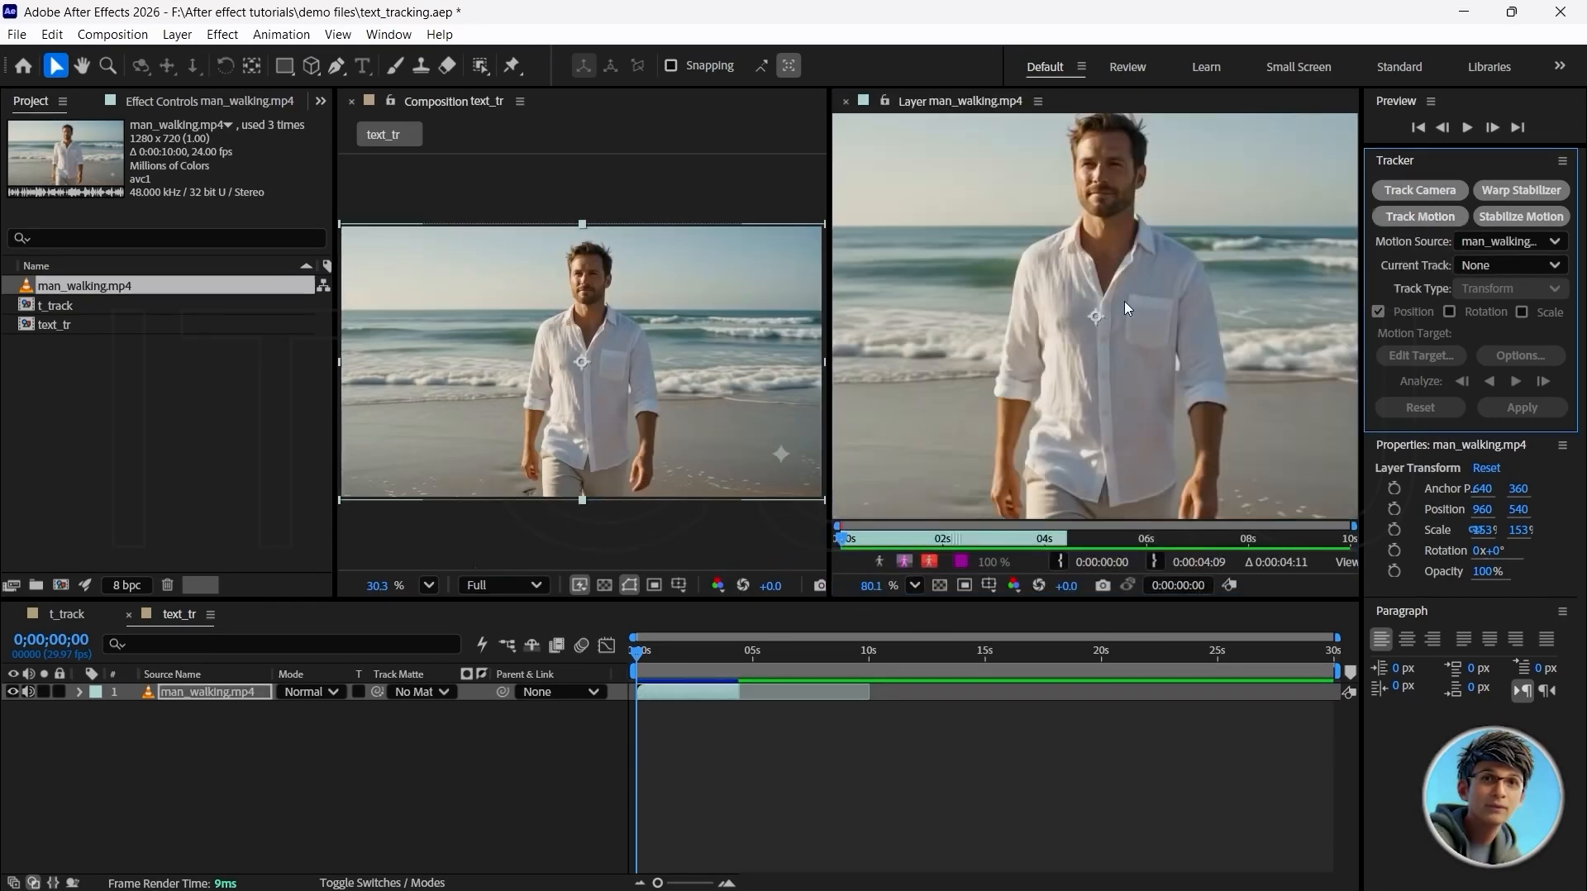
{"action": "left_click", "coordinate": [1154, 369]}
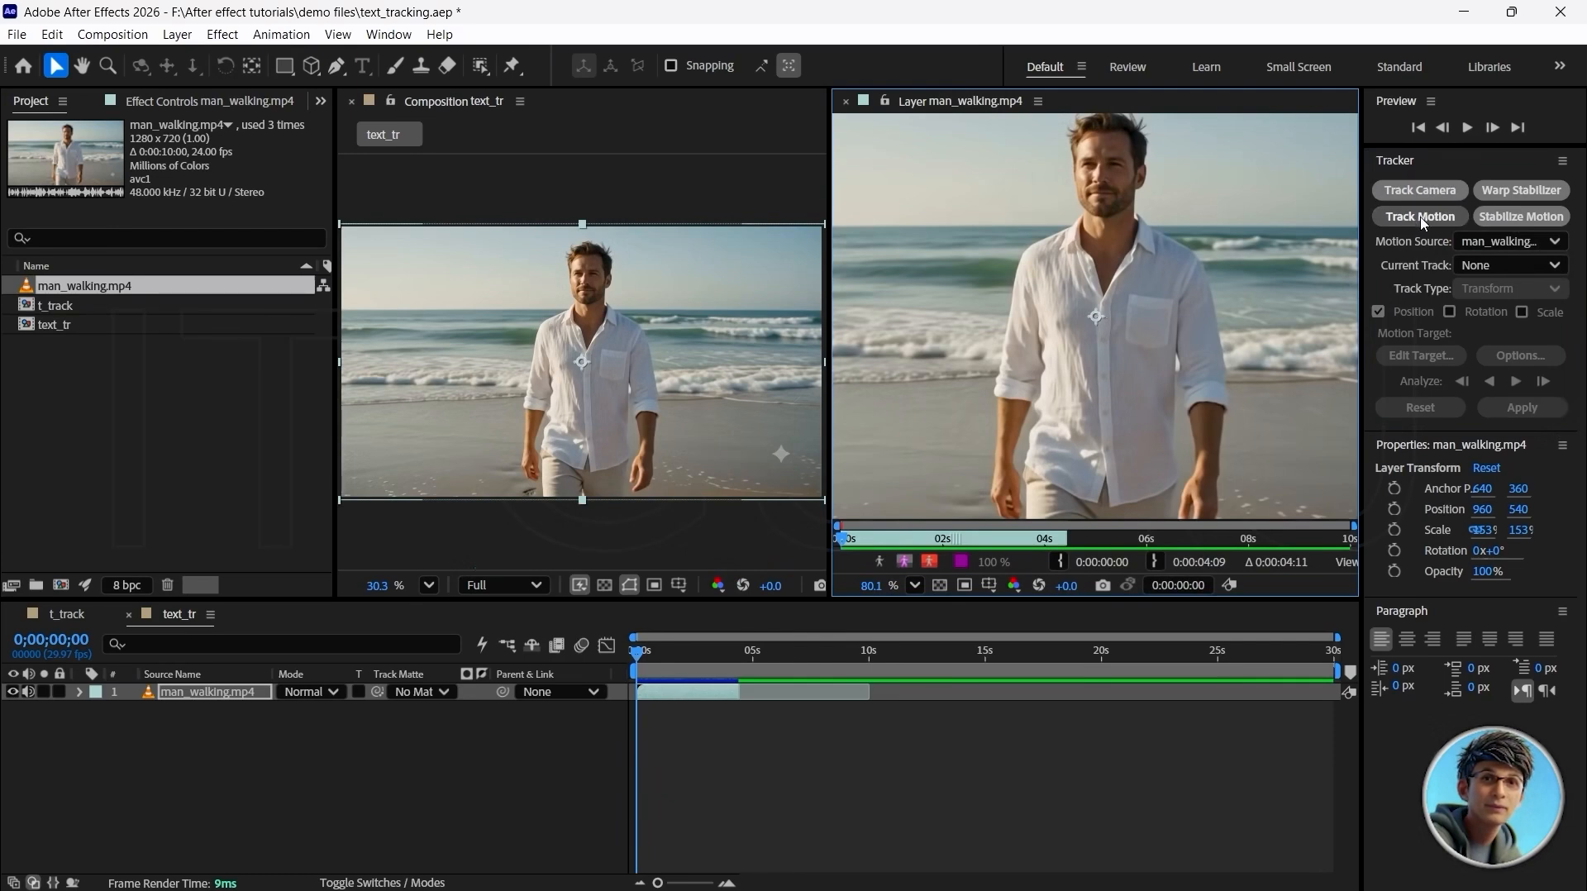
{"action": "left_click", "coordinate": [1426, 222]}
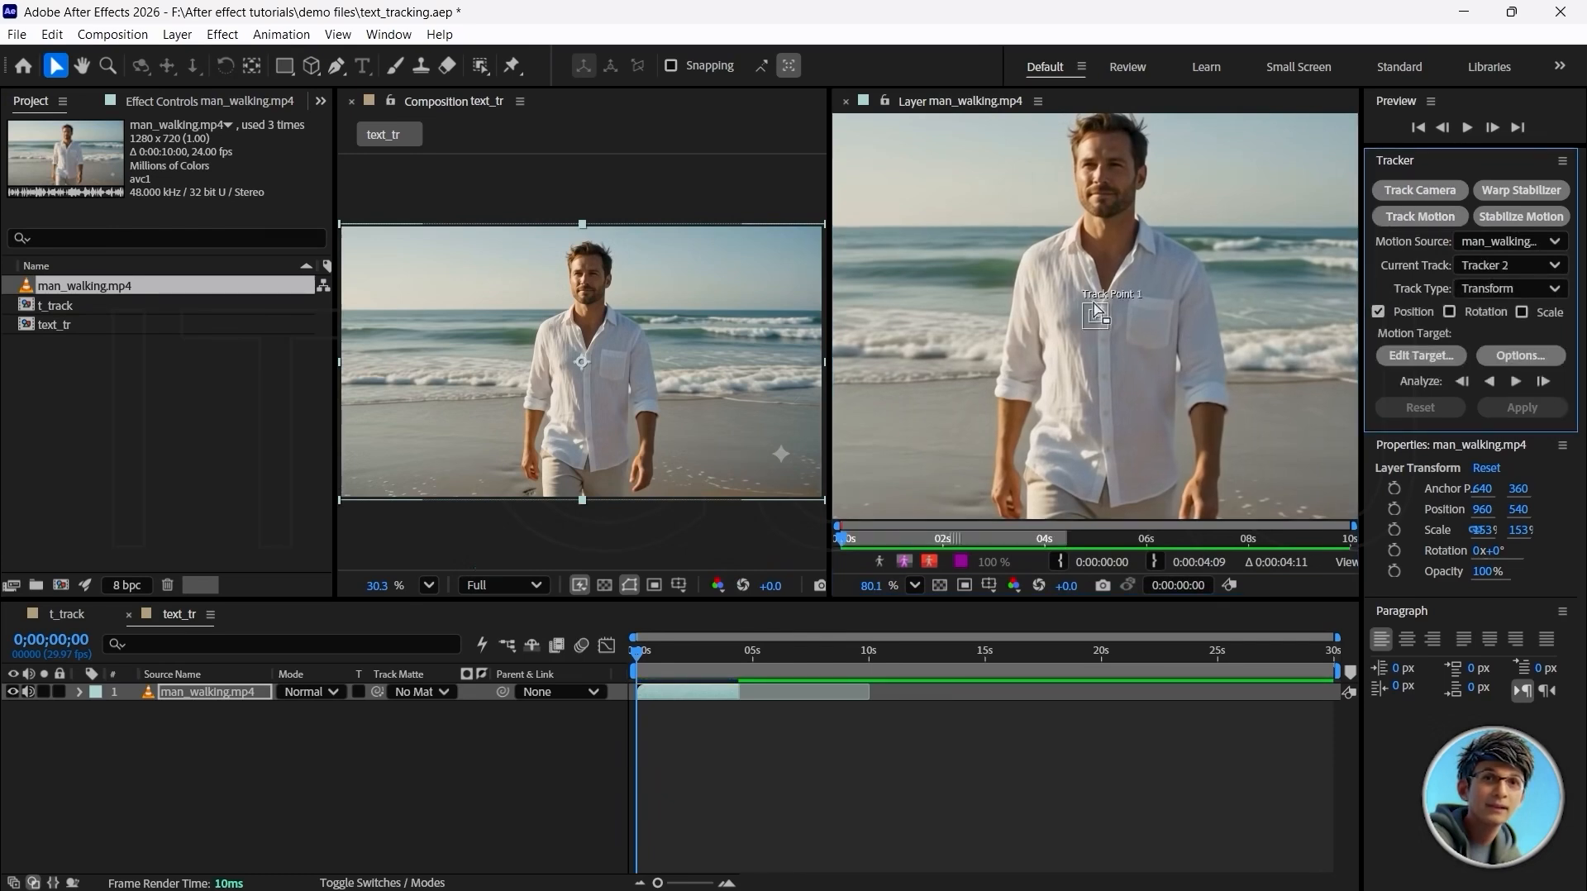
- Move Track Point 1 onto the open shirt collar at the base of the man's neck
{"action": "scroll", "coordinate": [1103, 322], "scroll_direction": "up", "scroll_amount": 5}
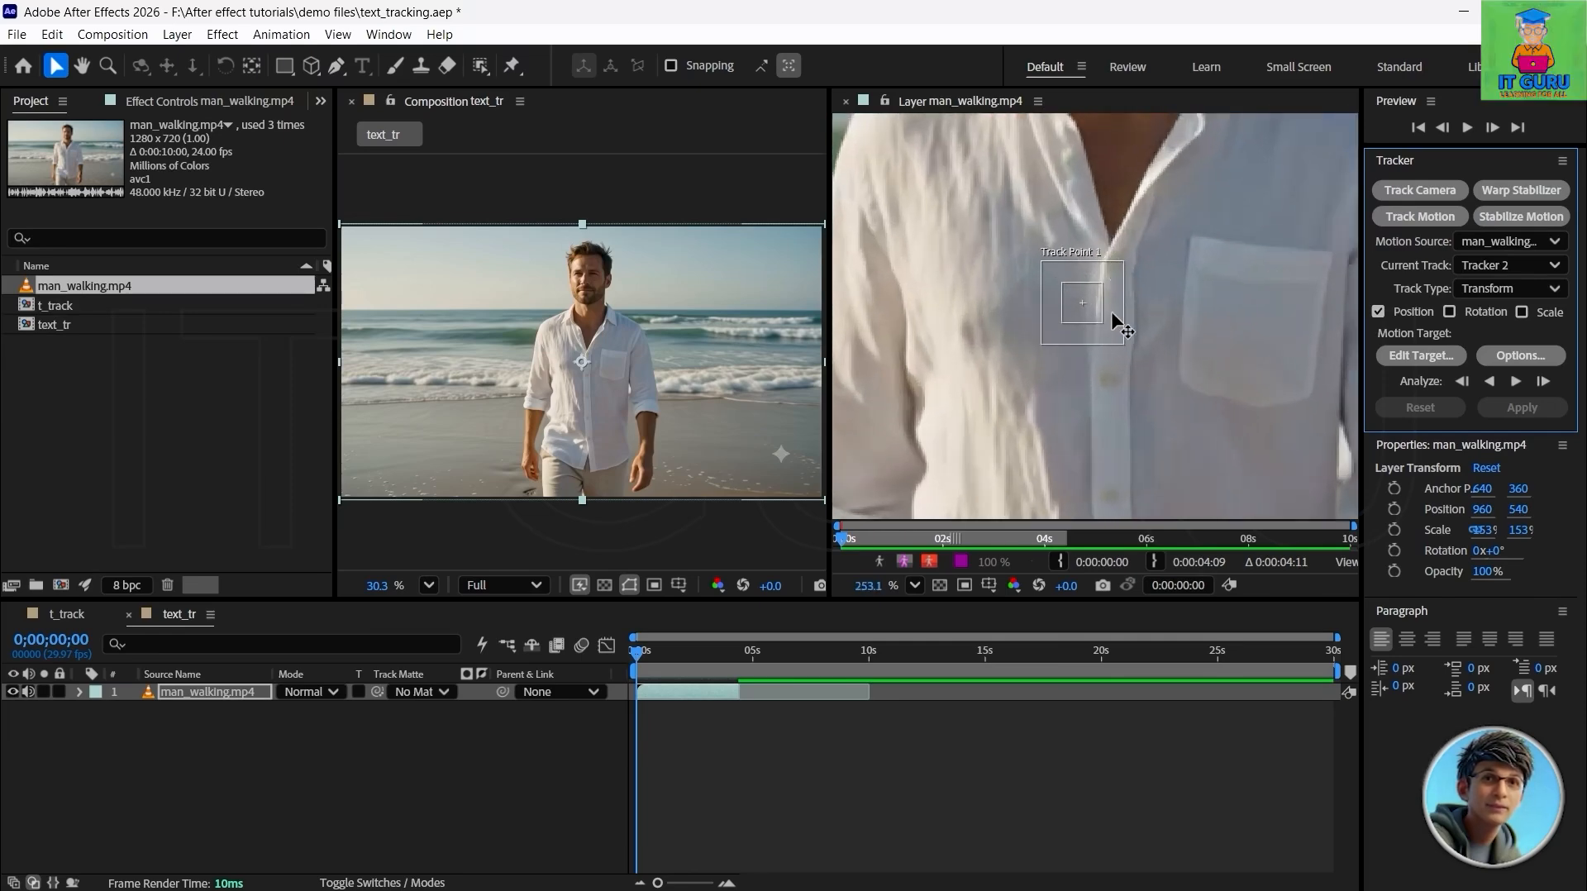
{"action": "scroll", "coordinate": [1102, 335], "scroll_direction": "down", "scroll_amount": 5}
{"action": "scroll", "coordinate": [1102, 336], "scroll_direction": "up", "scroll_amount": 3}
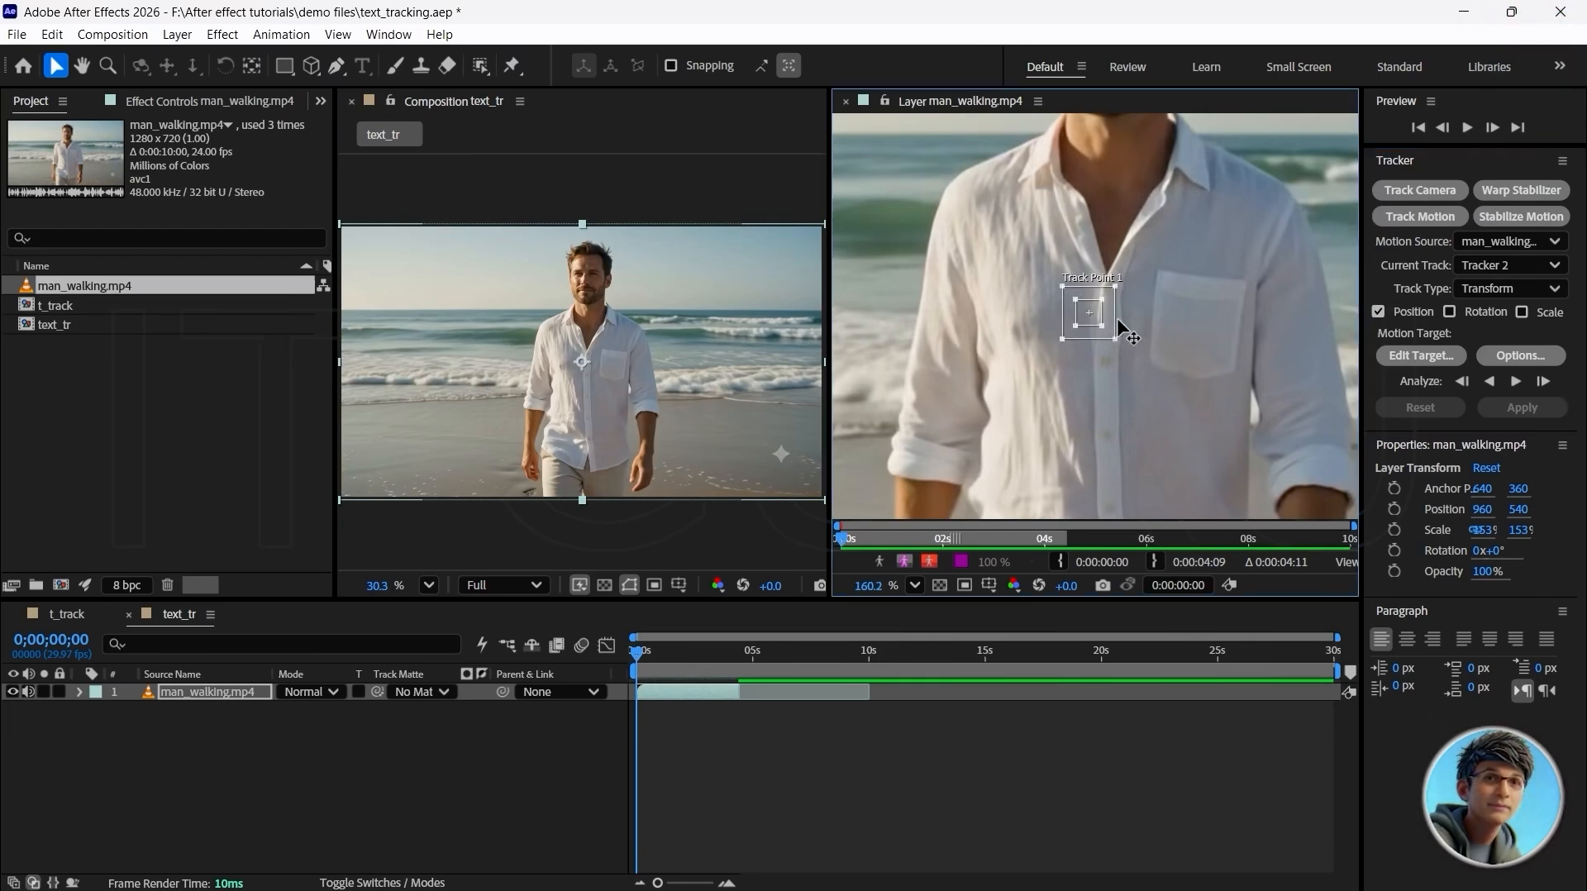
{"action": "left_click_drag", "start_coordinate": [1118, 327], "coordinate": [1071, 355]}
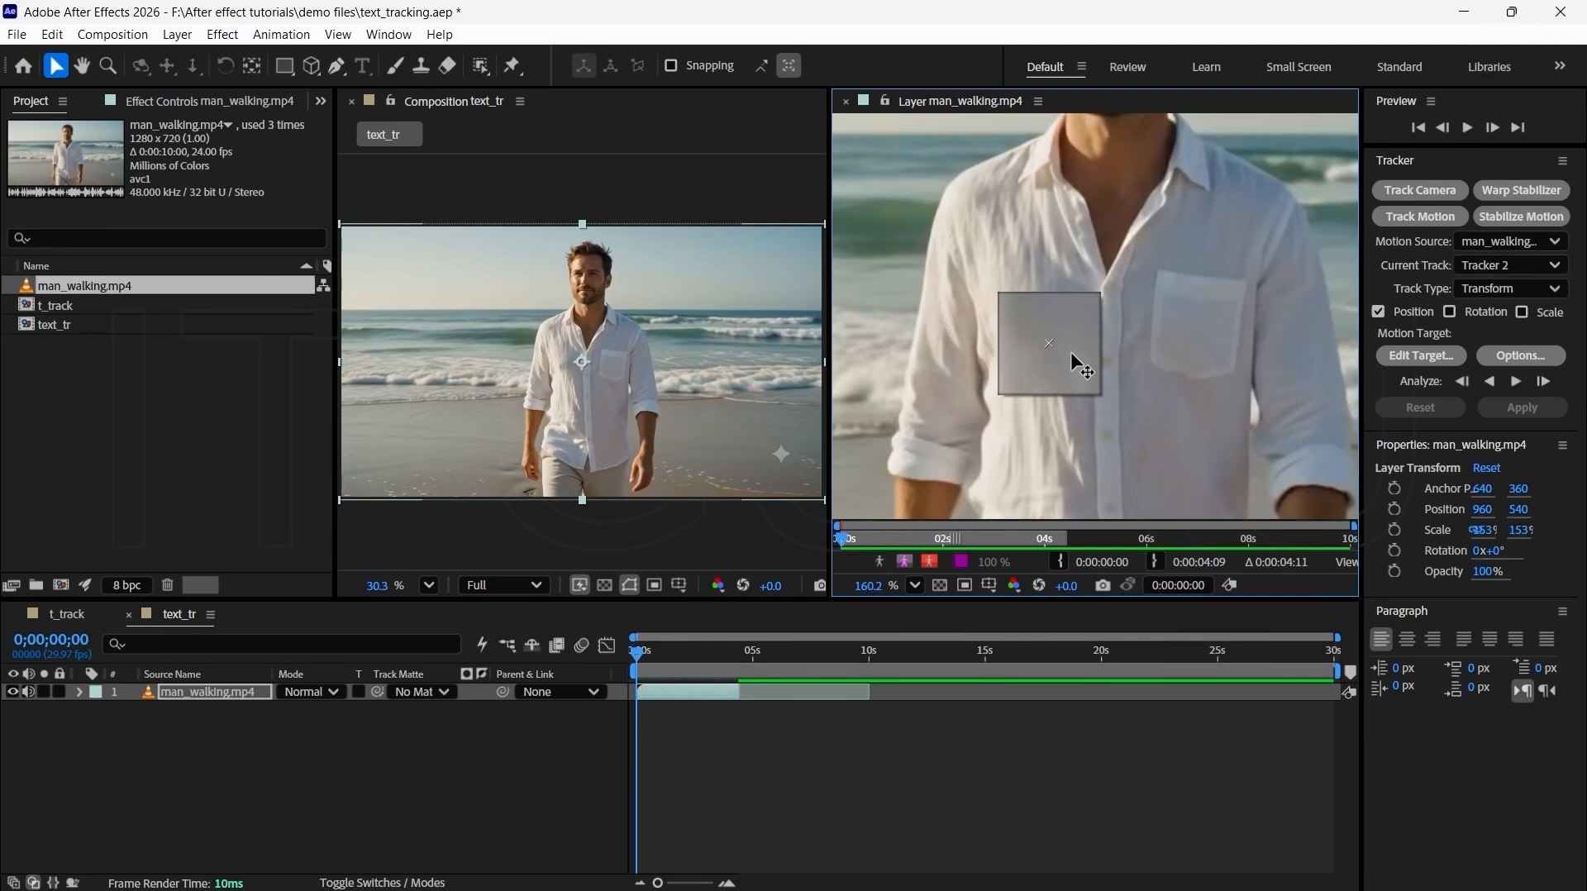
{"action": "left_click_drag", "start_coordinate": [1072, 354], "coordinate": [1138, 193]}
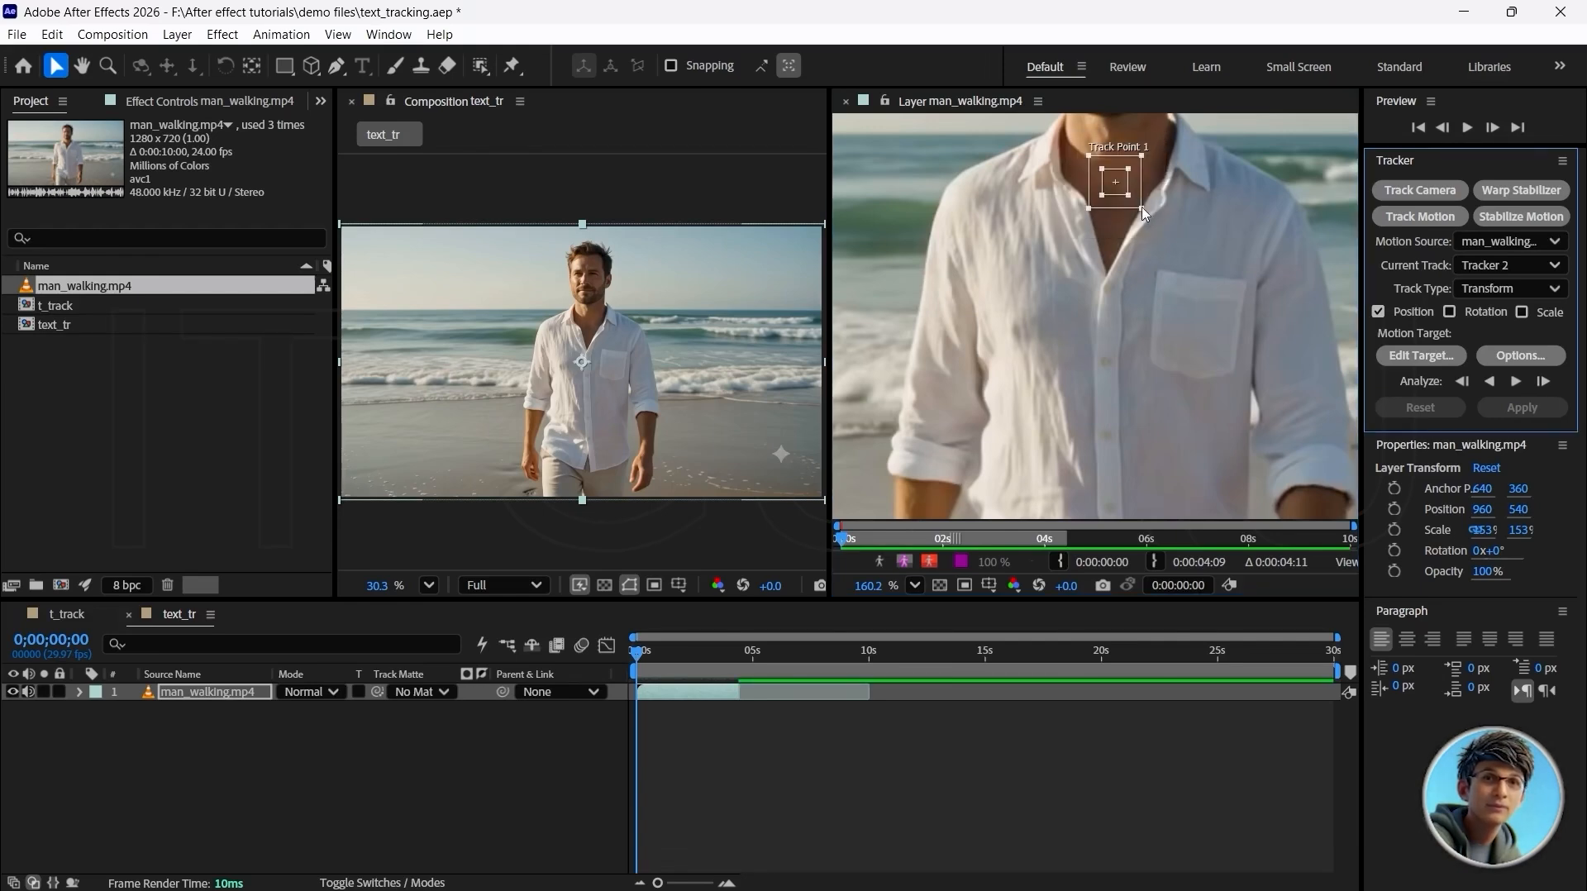
- Resize Track Point 1, shrinking its outer search region slightly and fine-tuning the inner feature region around the collar area
{"action": "left_click_drag", "start_coordinate": [1144, 211], "coordinate": [1131, 205]}
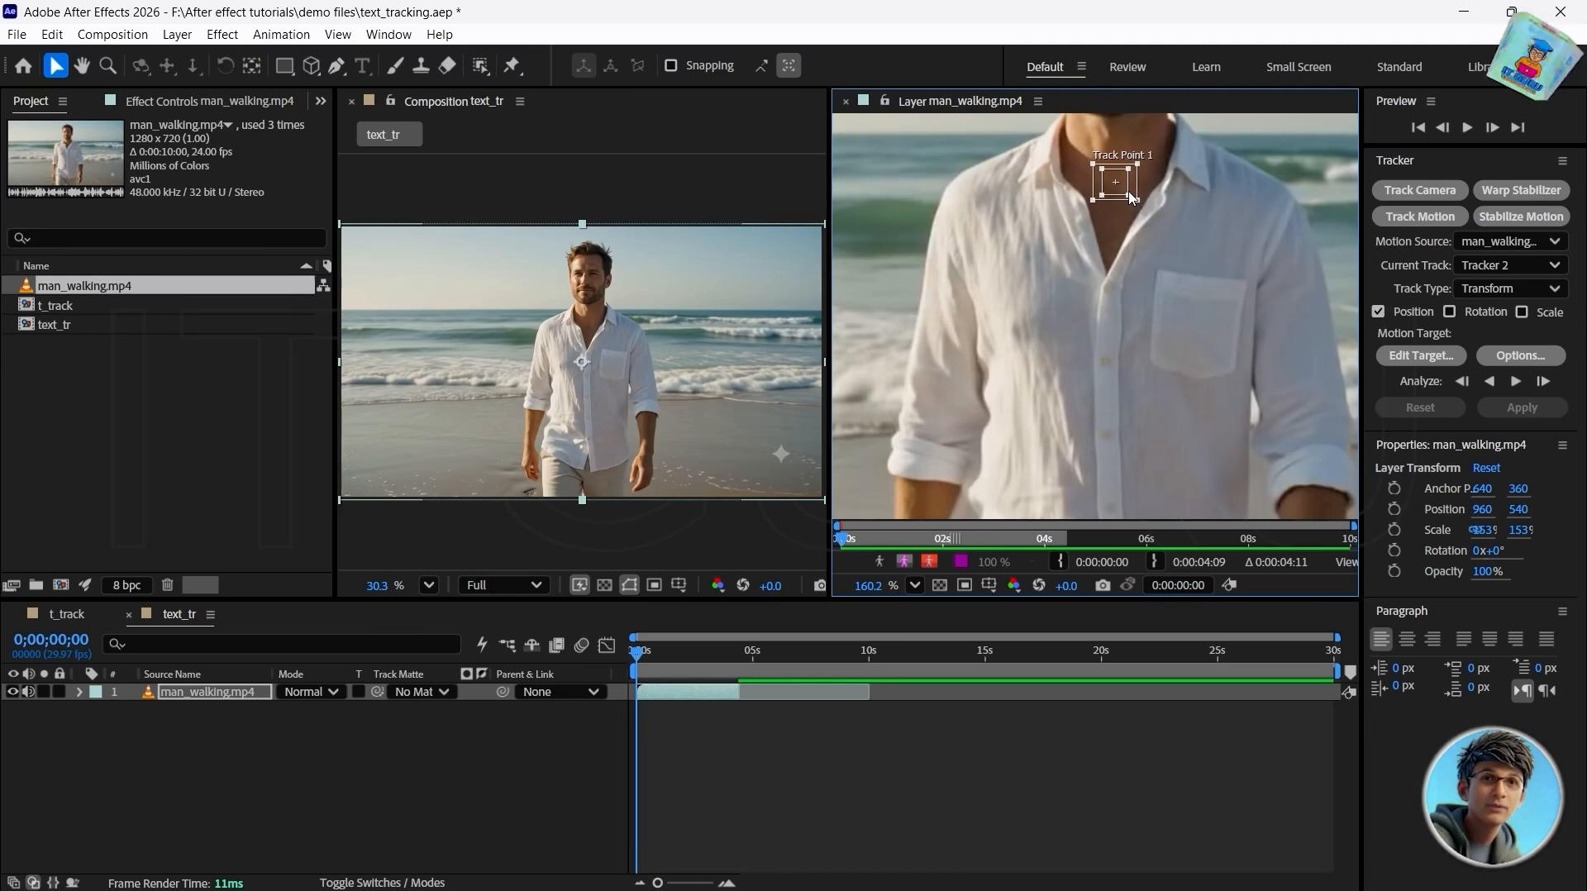
{"action": "left_click_drag", "start_coordinate": [1133, 199], "coordinate": [1141, 207]}
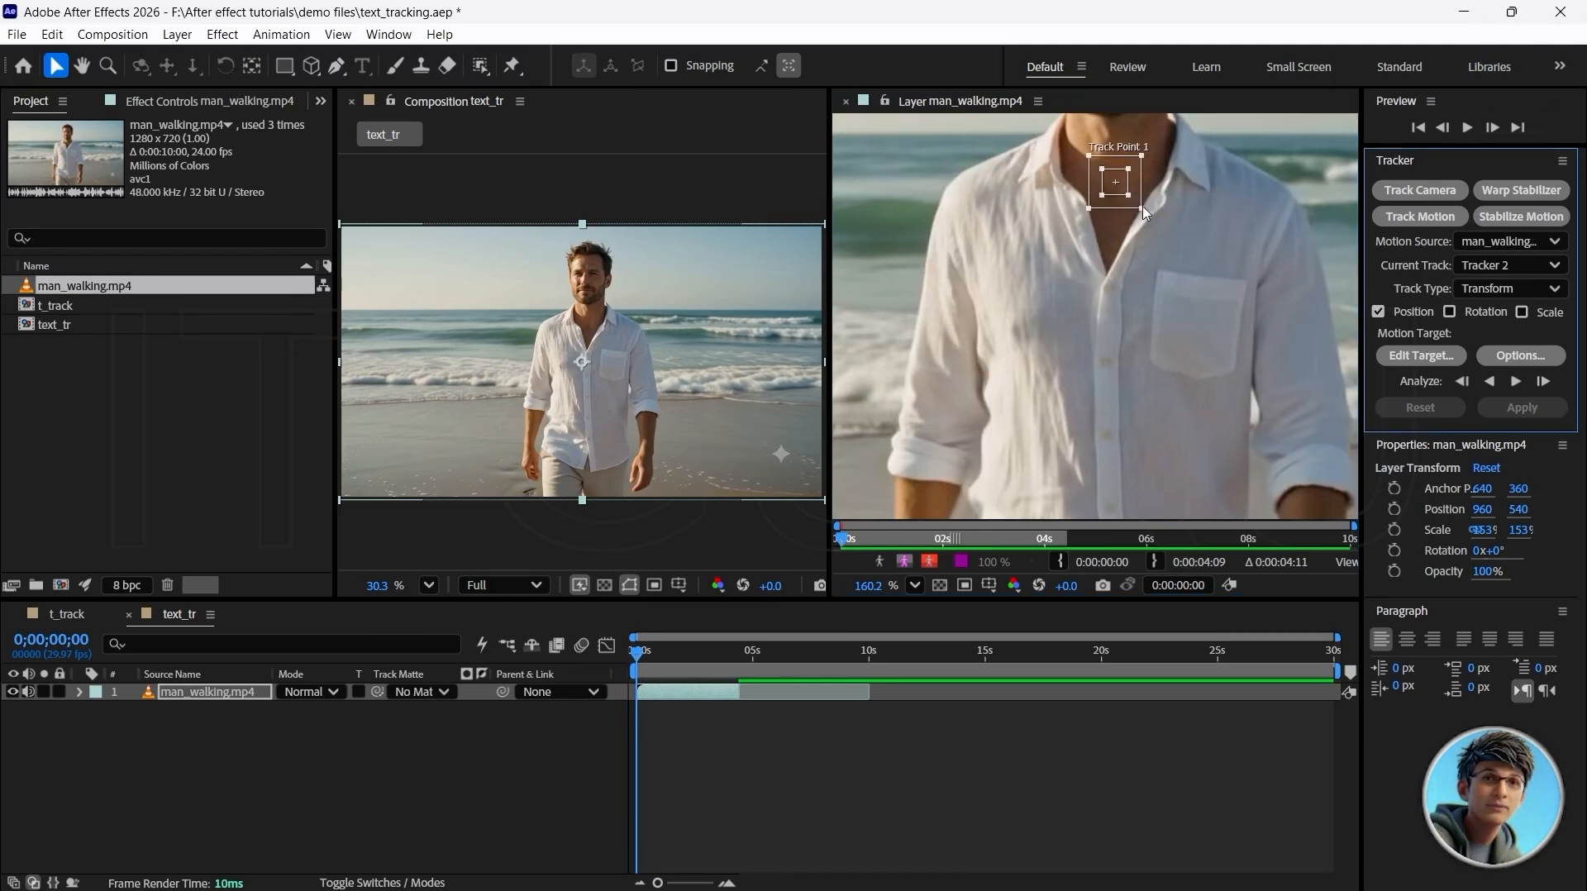
{"action": "left_click_drag", "start_coordinate": [1144, 213], "coordinate": [1138, 208]}
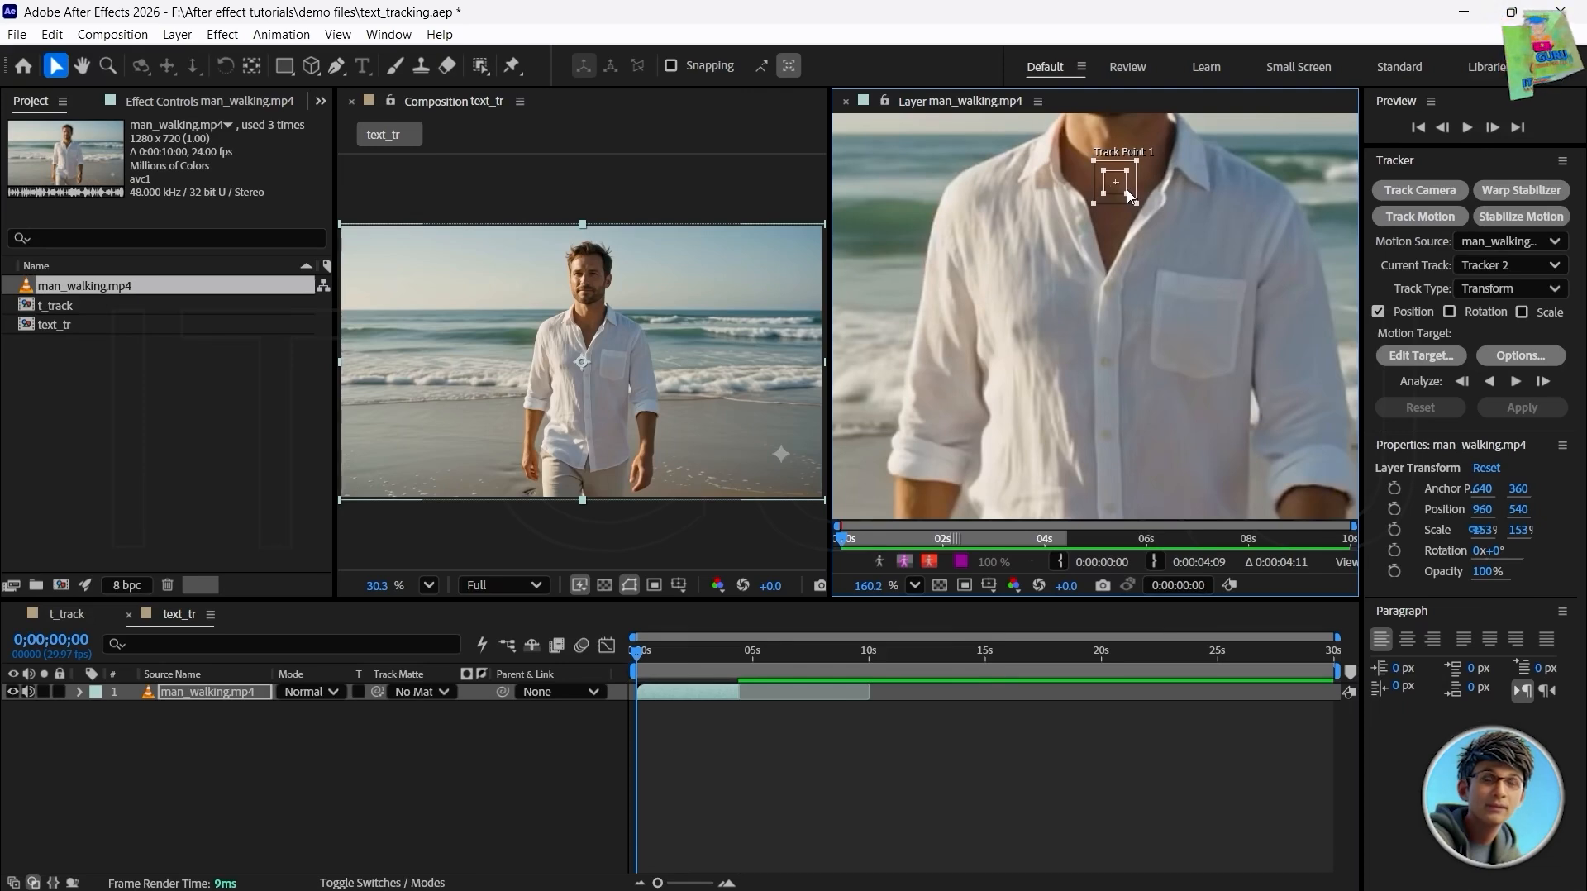
{"action": "left_click_drag", "start_coordinate": [1127, 191], "coordinate": [1129, 193]}
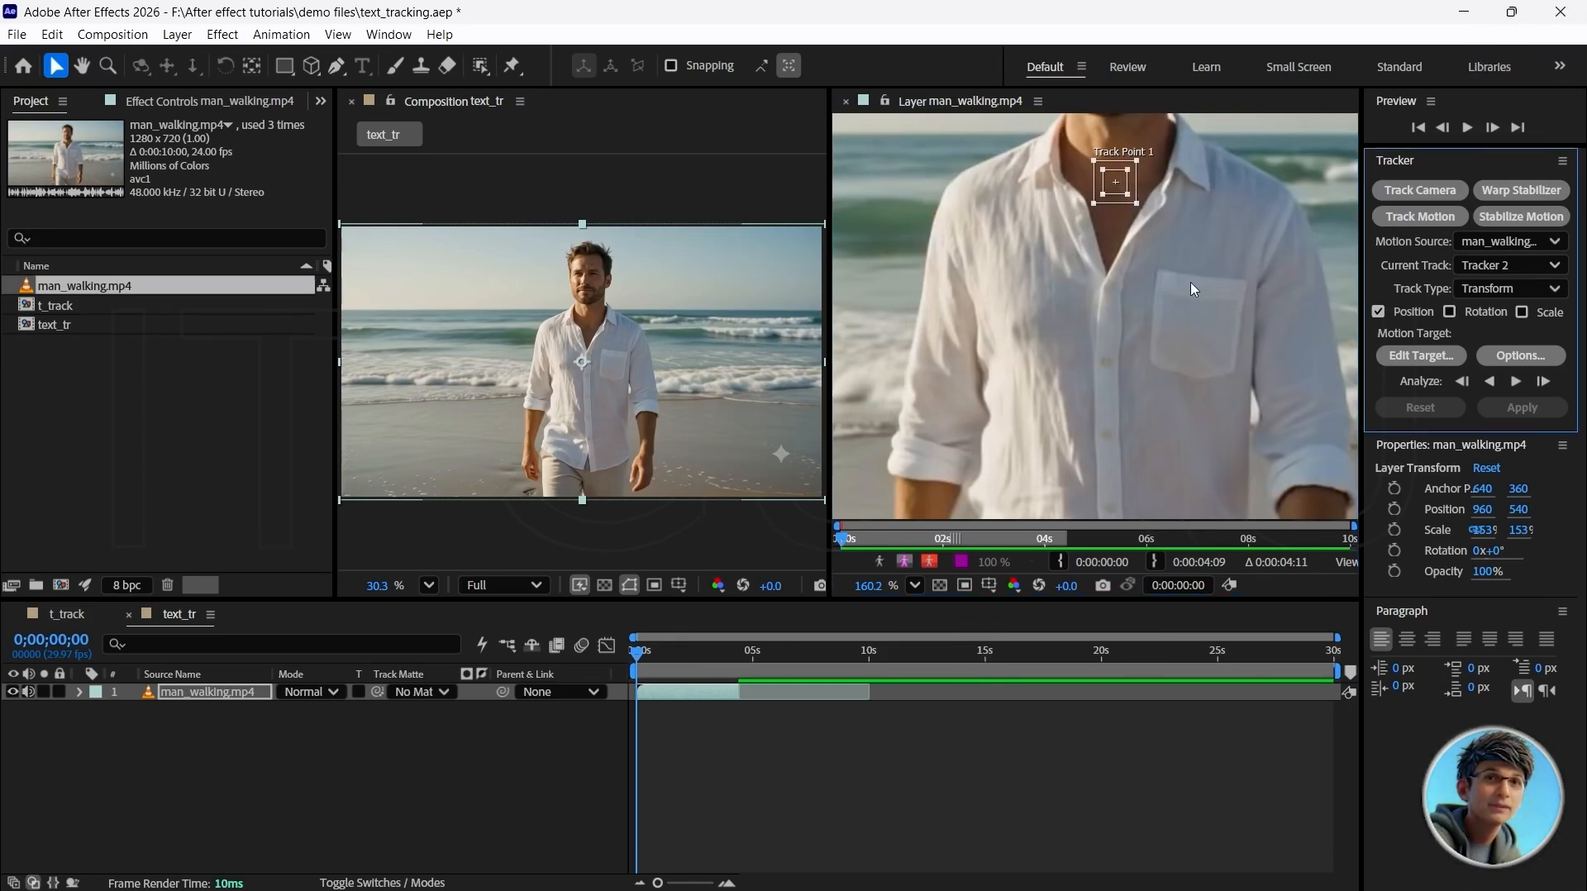
- Analyze the motion track forward from the first frame through the trimmed clip, then return to the first frame and deselect the layer
{"action": "scroll", "coordinate": [1176, 274], "scroll_direction": "down", "scroll_amount": 4}
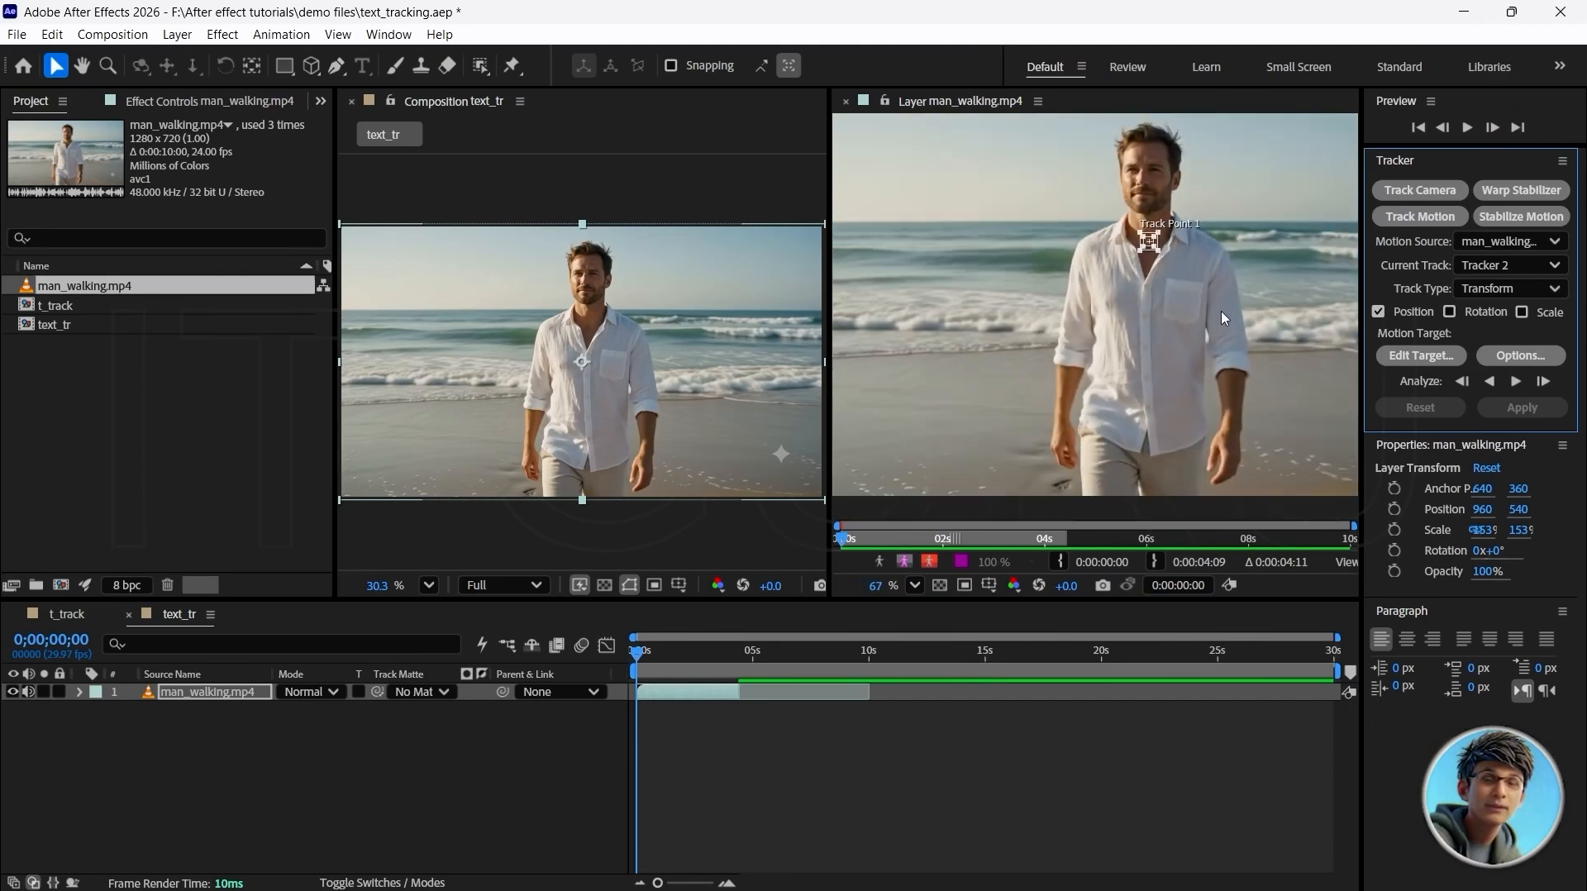
{"action": "scroll", "coordinate": [1203, 276], "scroll_direction": "up", "scroll_amount": 1}
{"action": "left_click", "coordinate": [615, 663]}
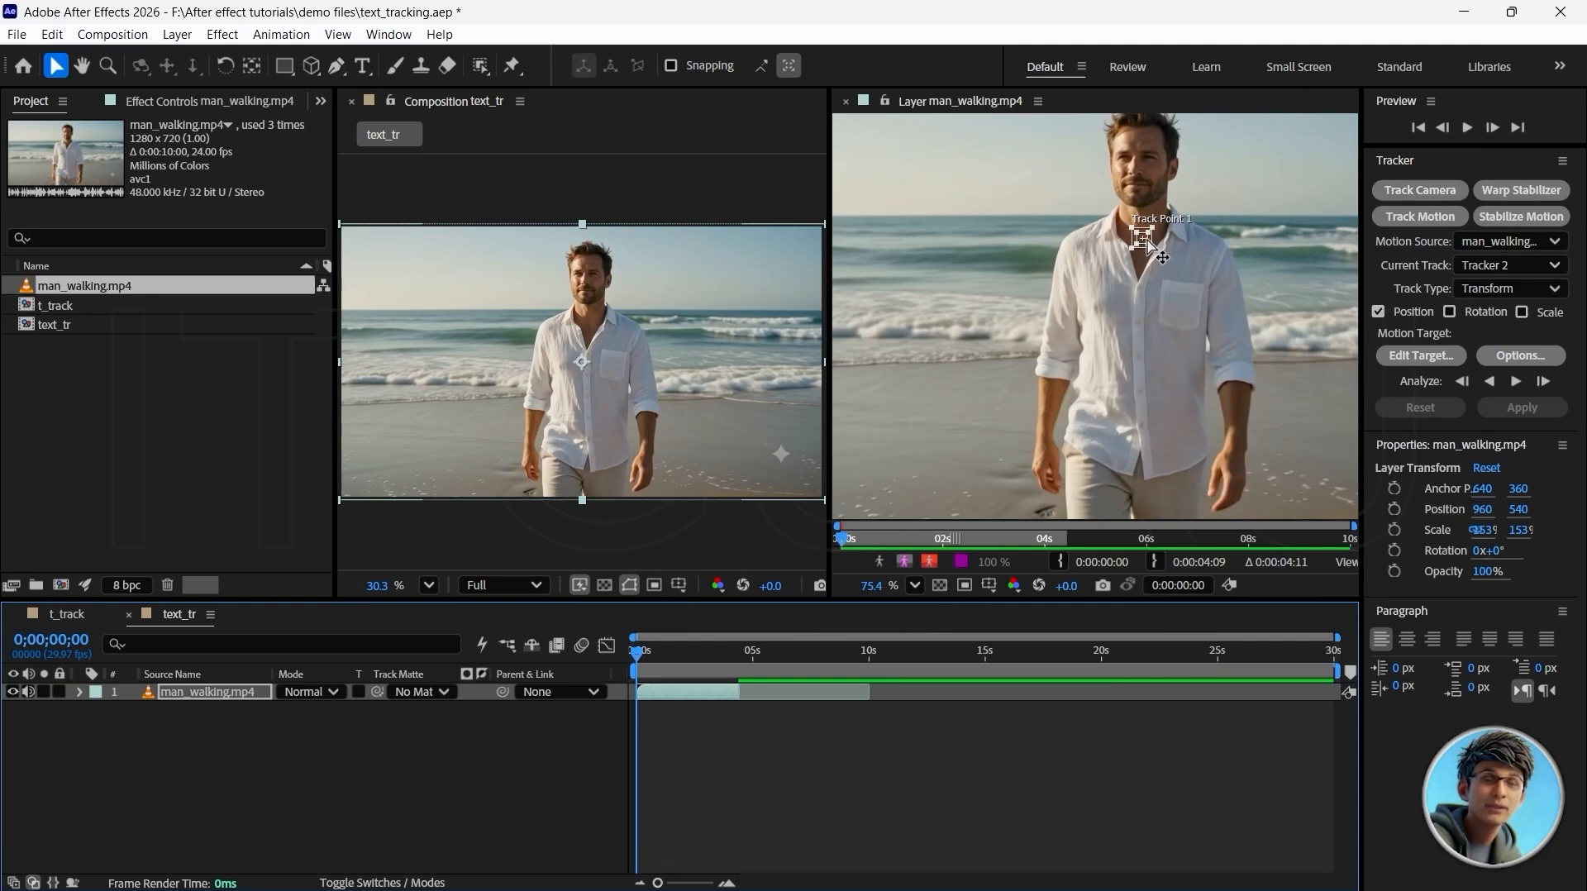
{"action": "left_click", "coordinate": [1515, 382]}
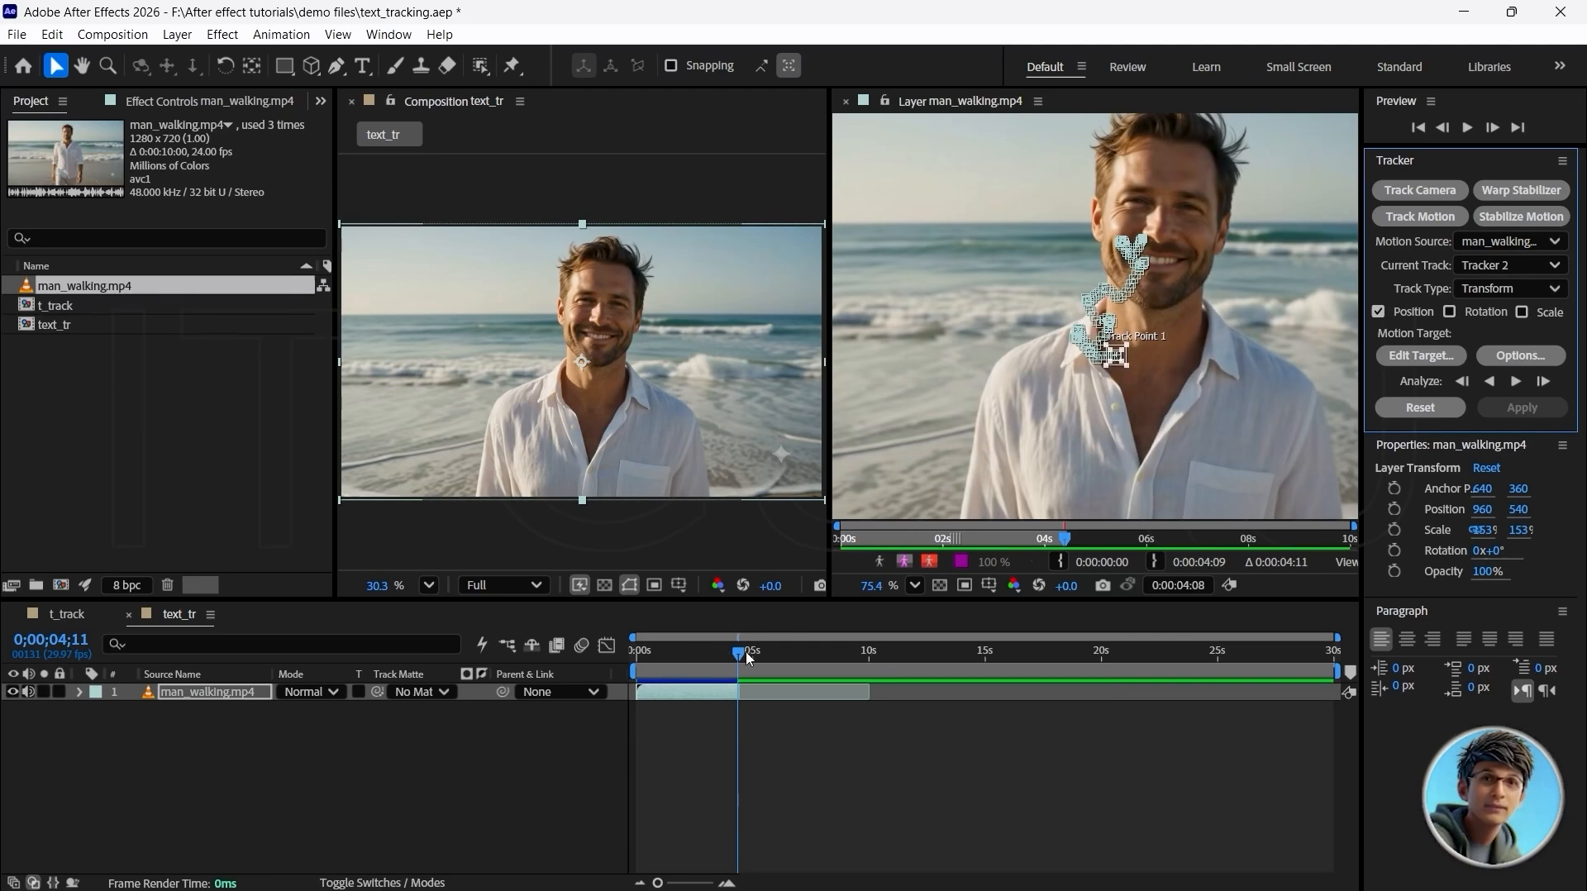
{"action": "left_click_drag", "start_coordinate": [741, 665], "coordinate": [594, 663]}
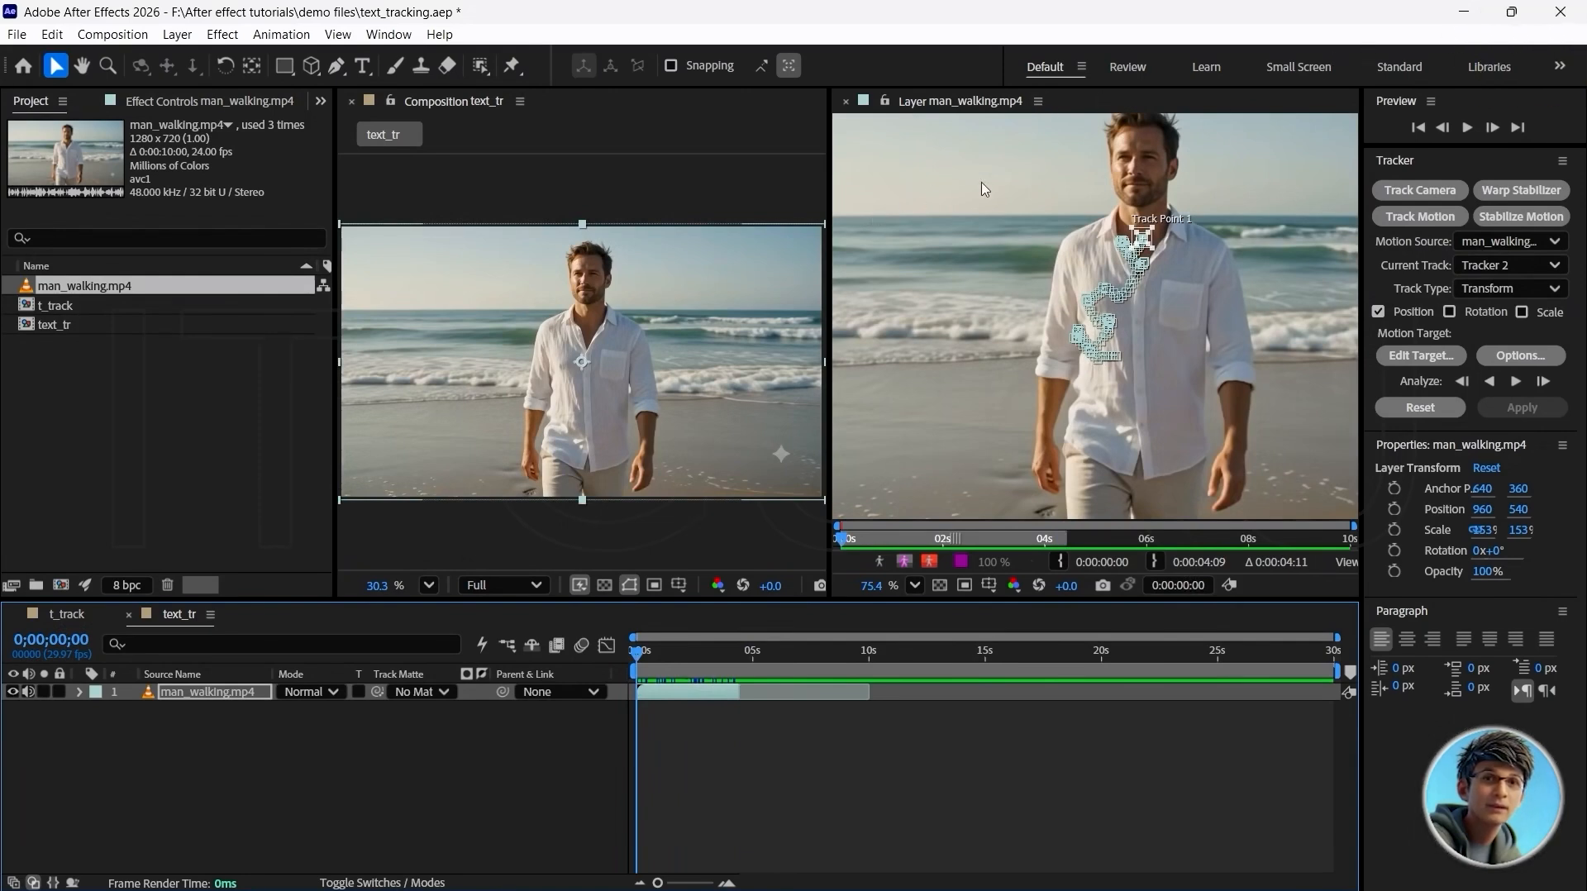
{"action": "left_click", "coordinate": [217, 730]}
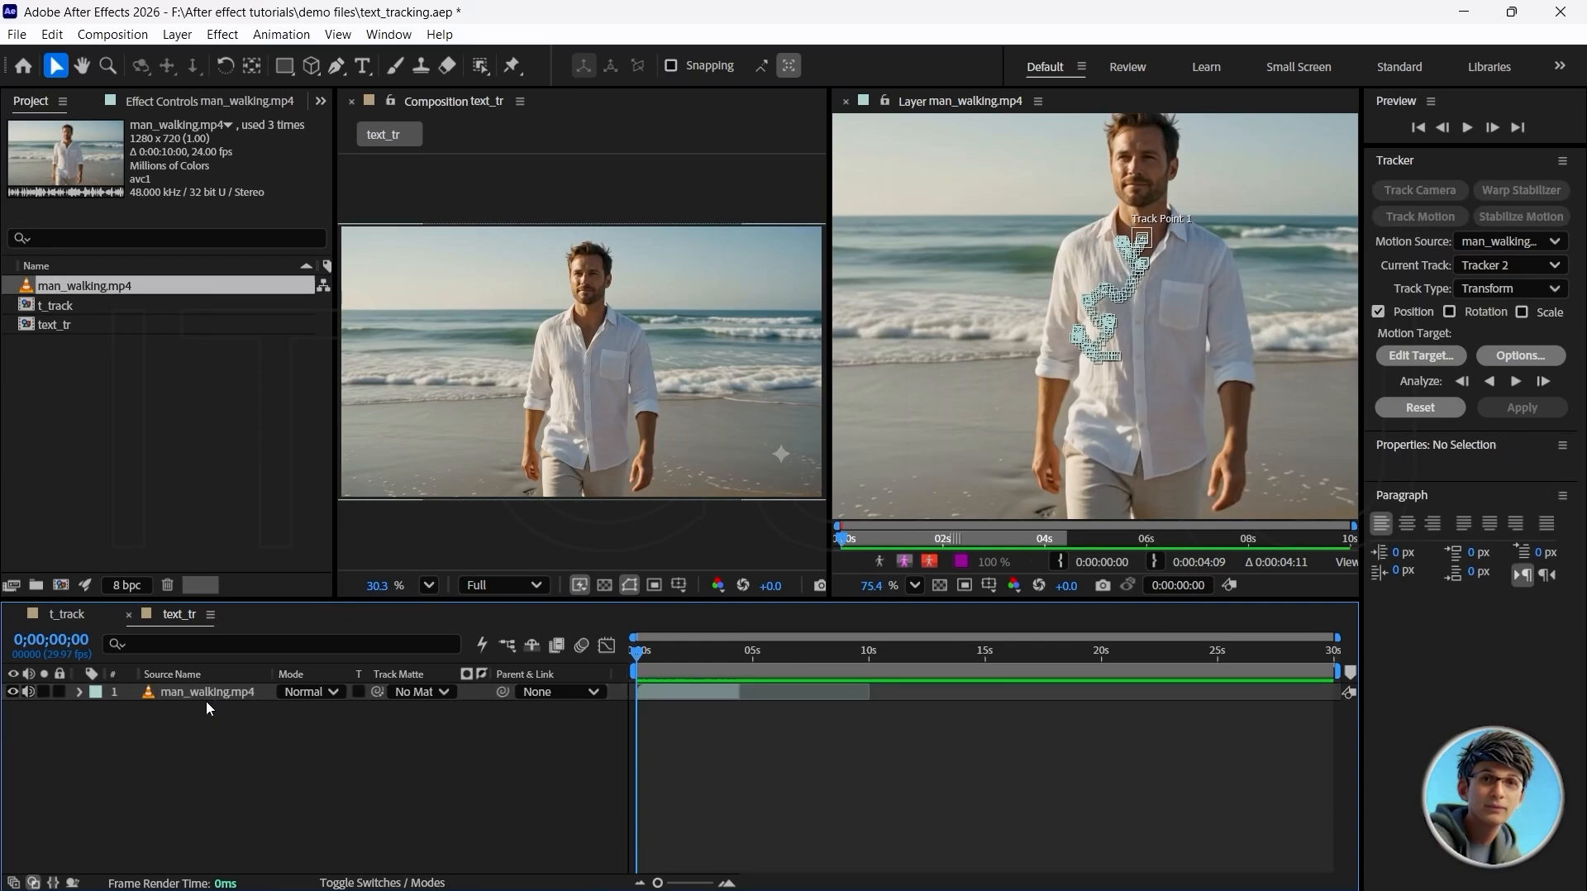
- Copy the wording "It's nothing quite like this" from the text layer in the t_track composition
{"action": "left_click", "coordinate": [365, 68]}
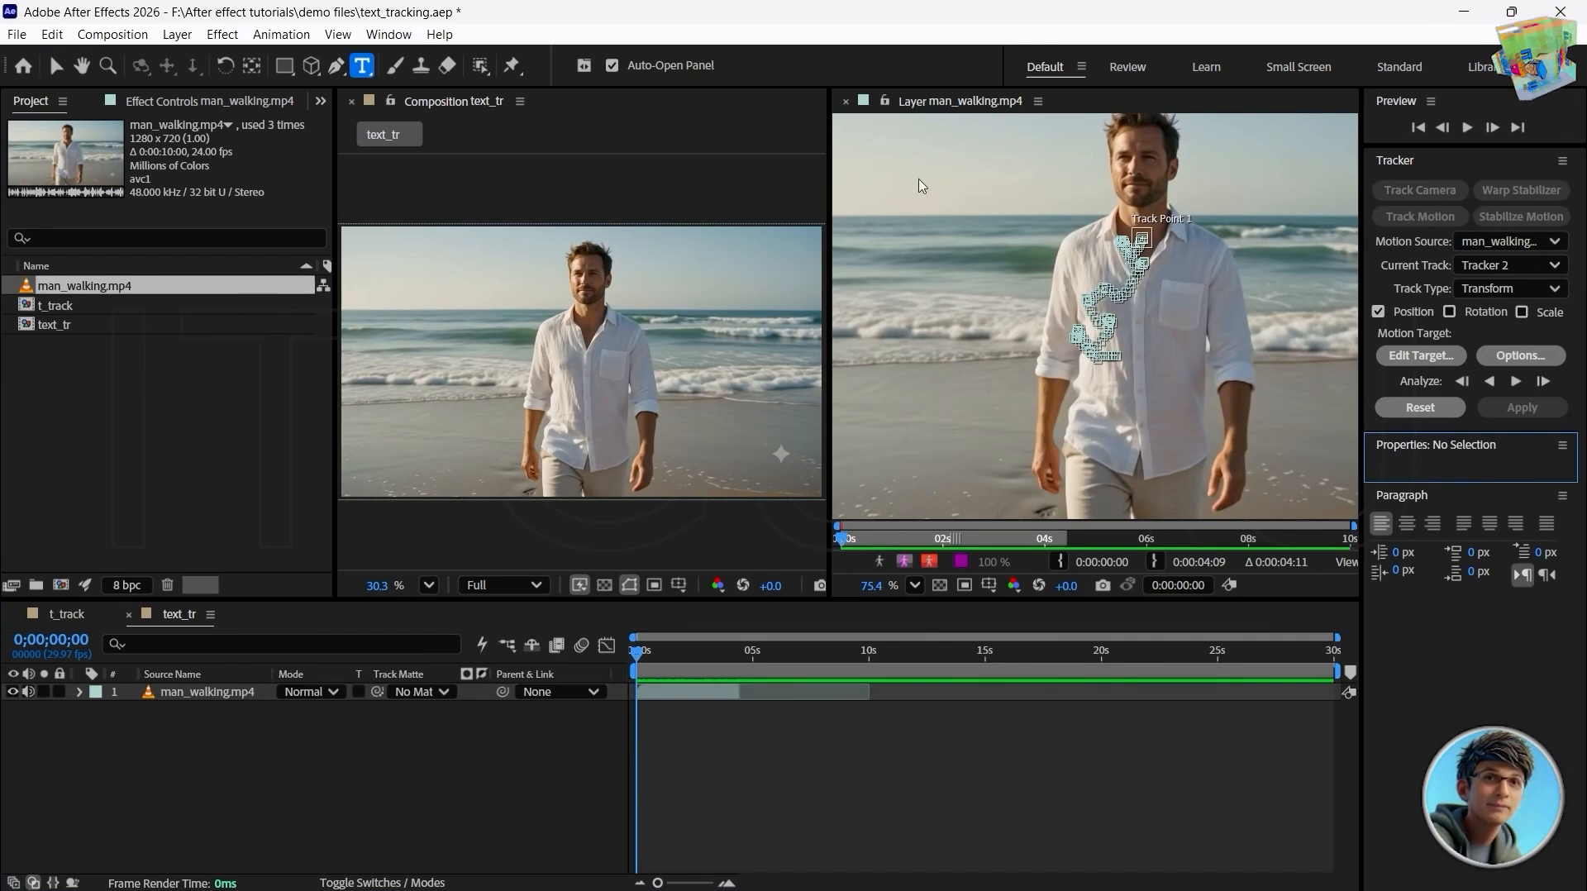
{"action": "left_click", "coordinate": [356, 264]}
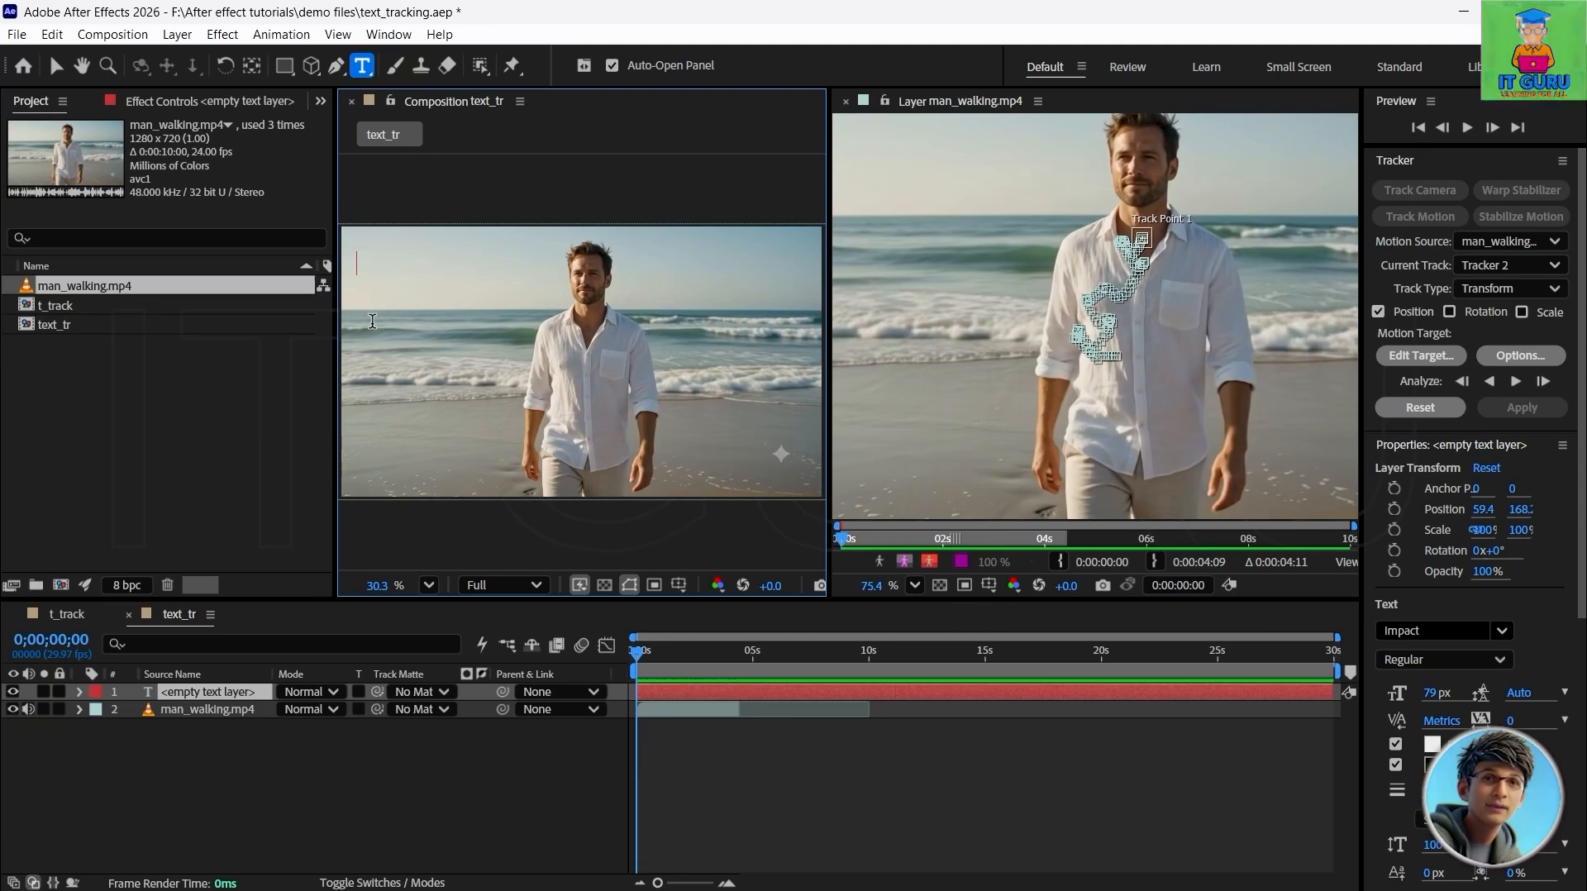
{"action": "left_click", "coordinate": [66, 616]}
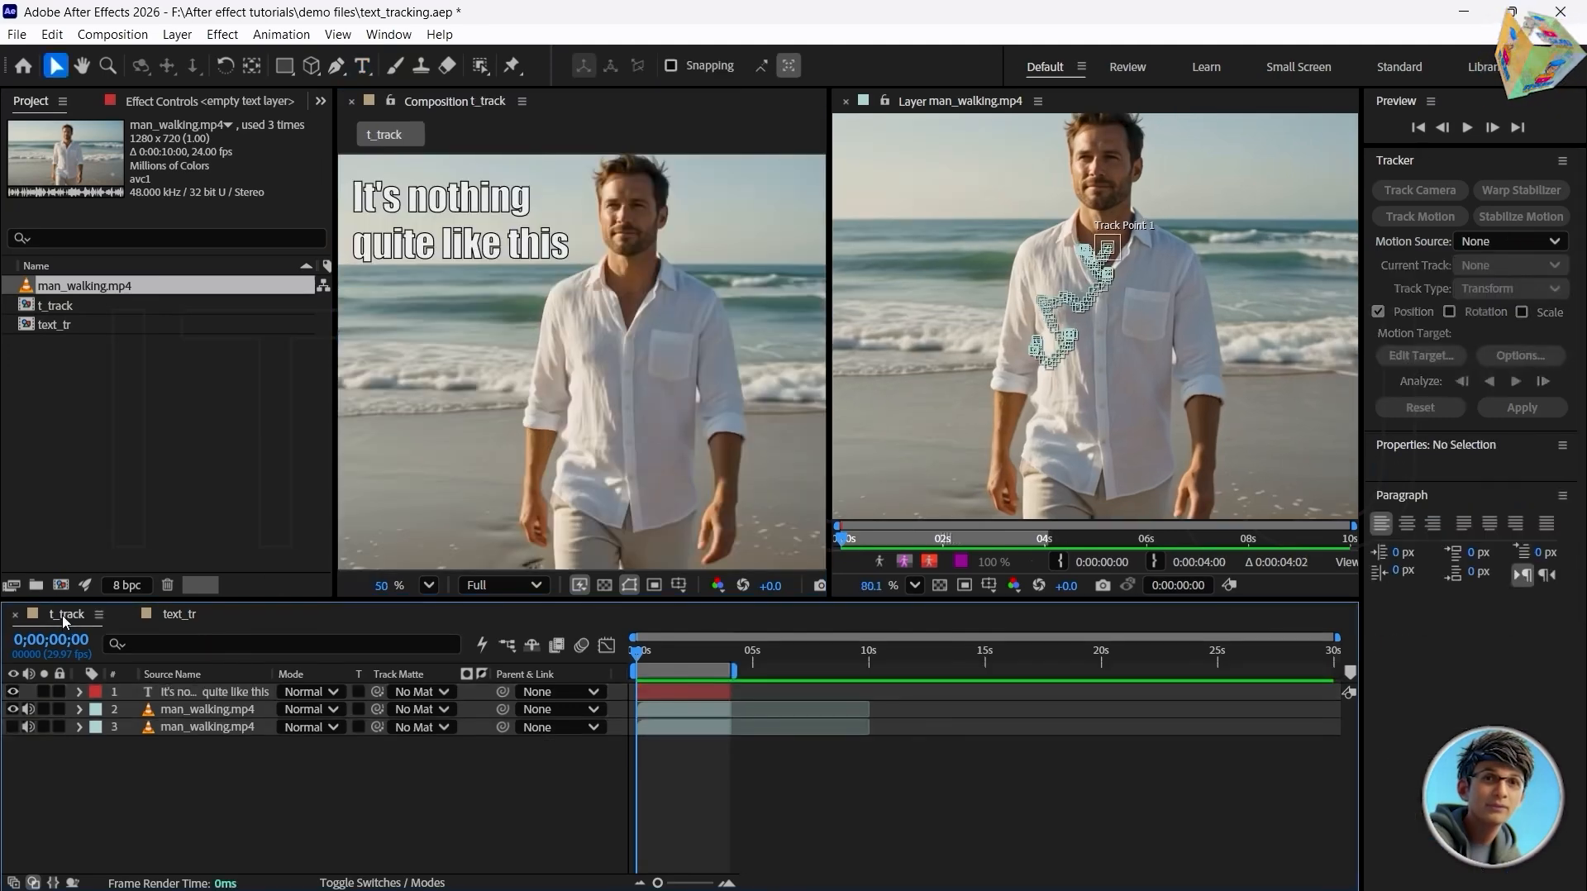
{"action": "left_click", "coordinate": [391, 206]}
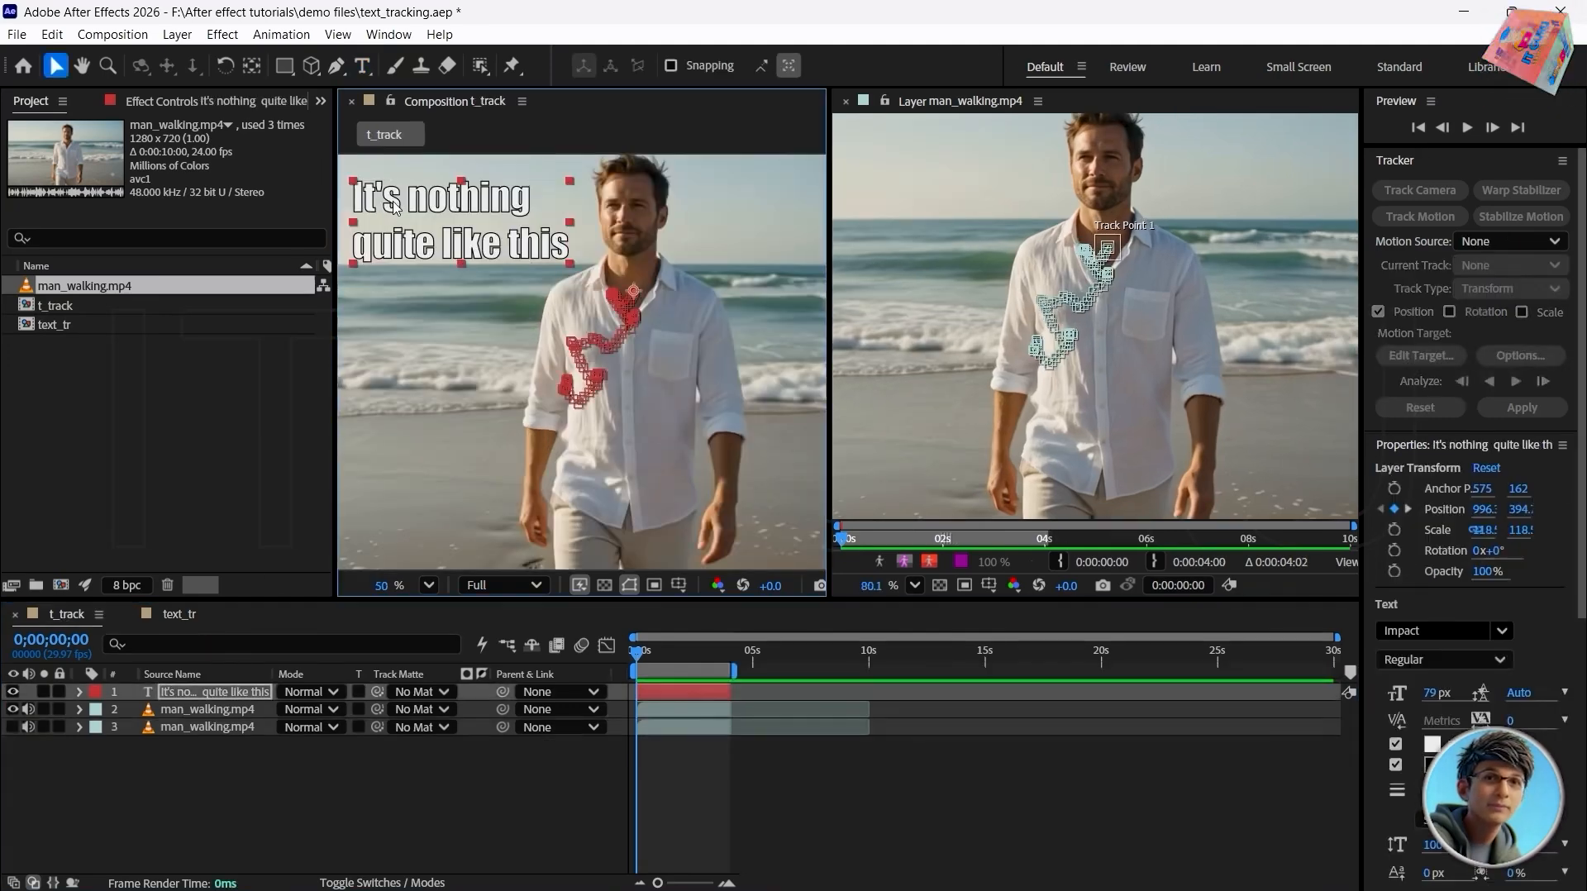
{"action": "left_click_drag", "start_coordinate": [353, 198], "coordinate": [575, 234]}
{"action": "key", "text": "ctrl+c"}
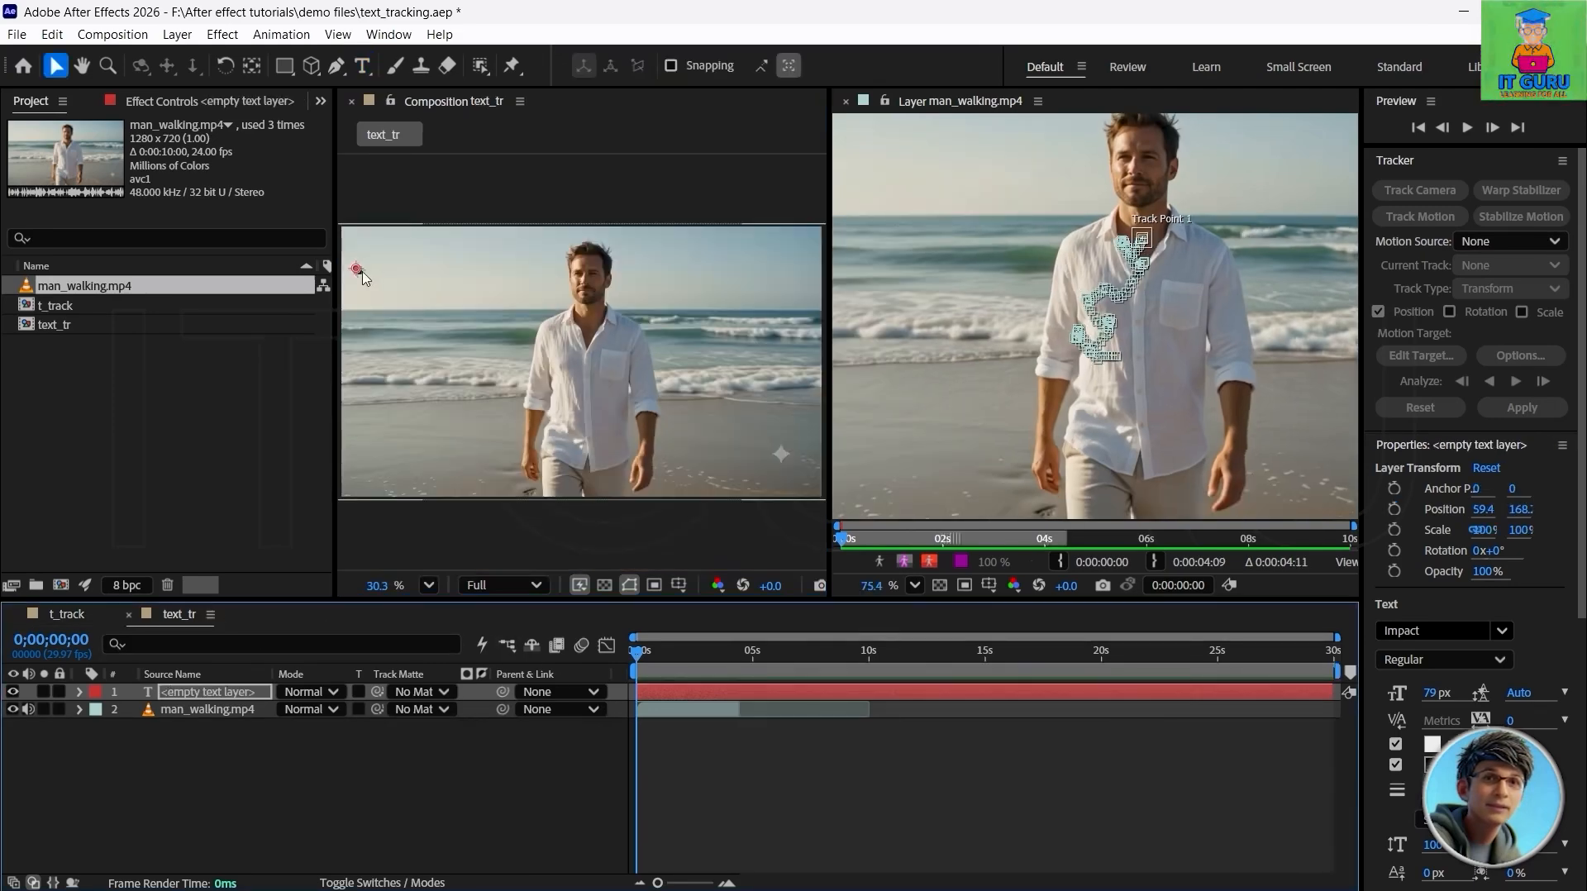
- Return to the text_tr composition and delete its empty text layer
{"action": "left_click", "coordinate": [364, 290]}
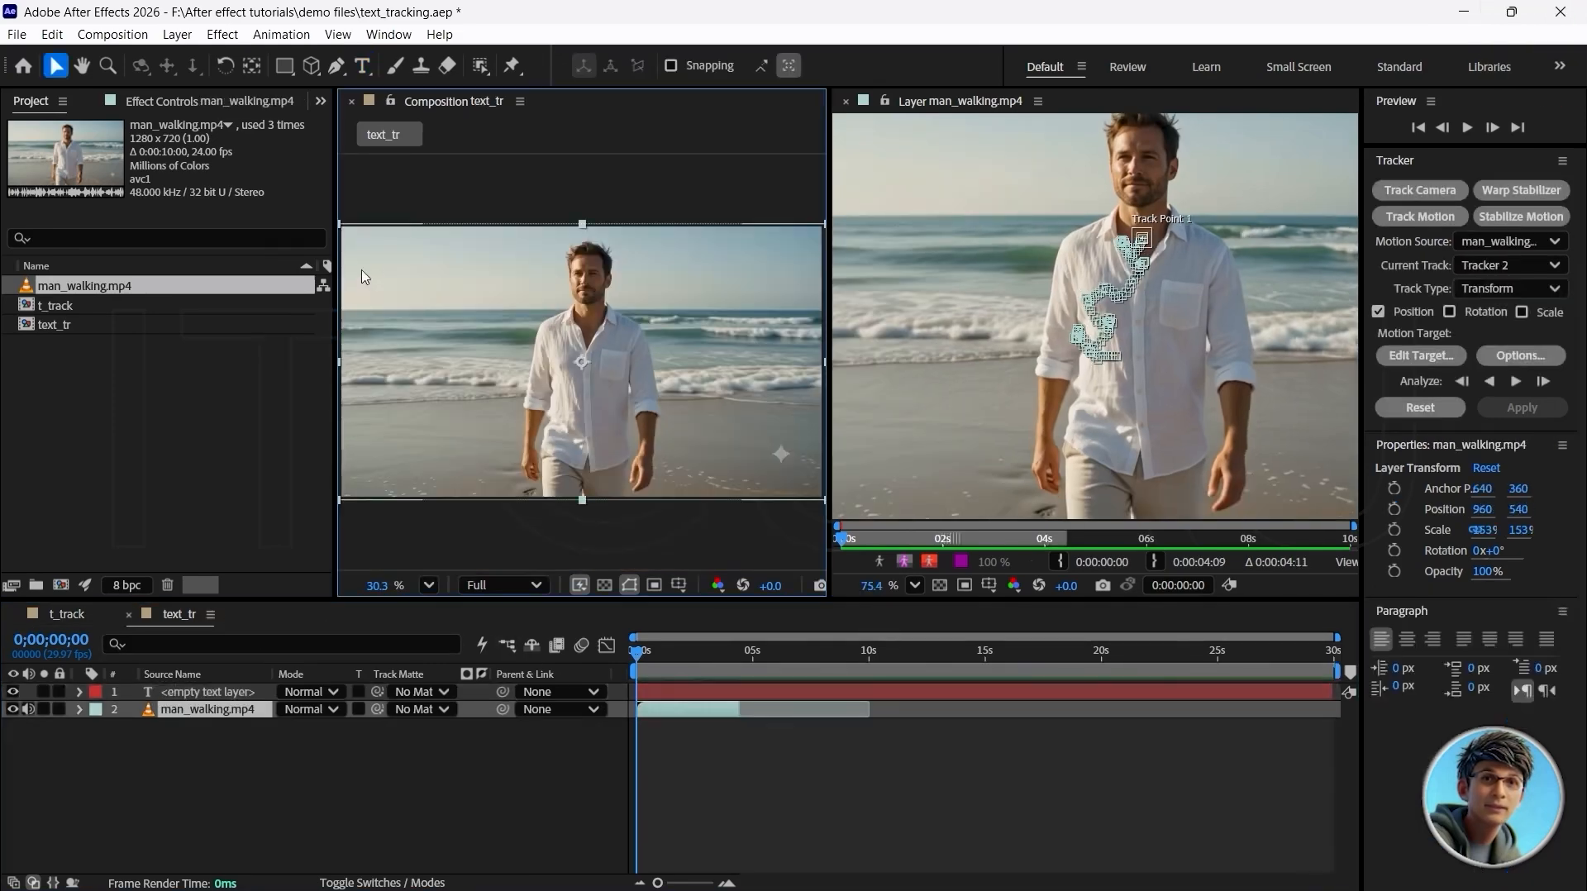
{"action": "left_click", "coordinate": [207, 692]}
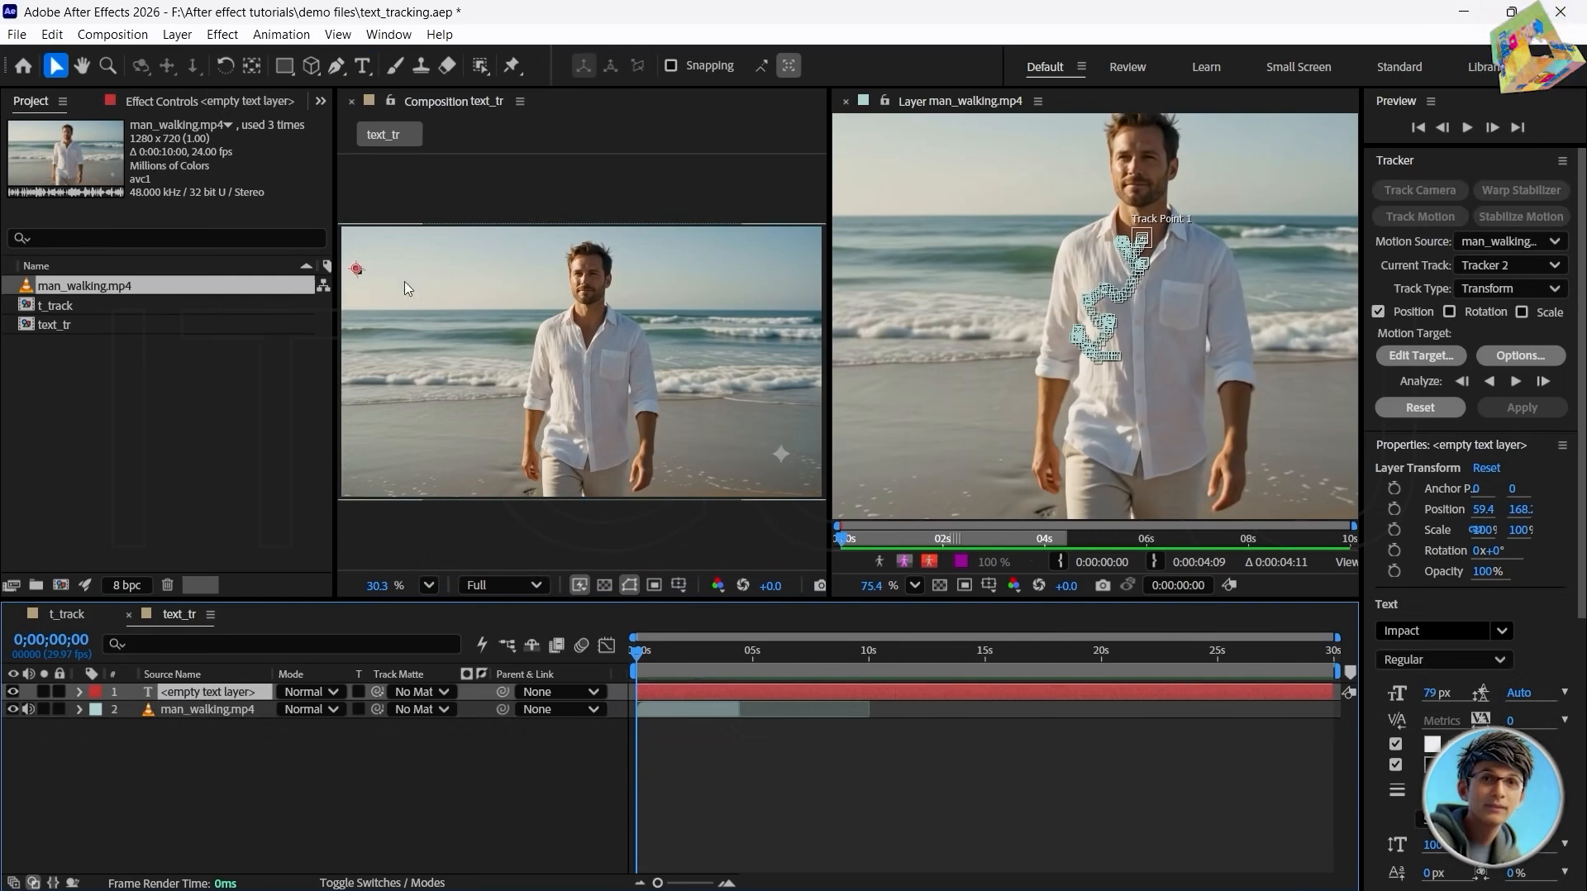
{"action": "left_click", "coordinate": [367, 277]}
{"action": "left_click", "coordinate": [187, 692]}
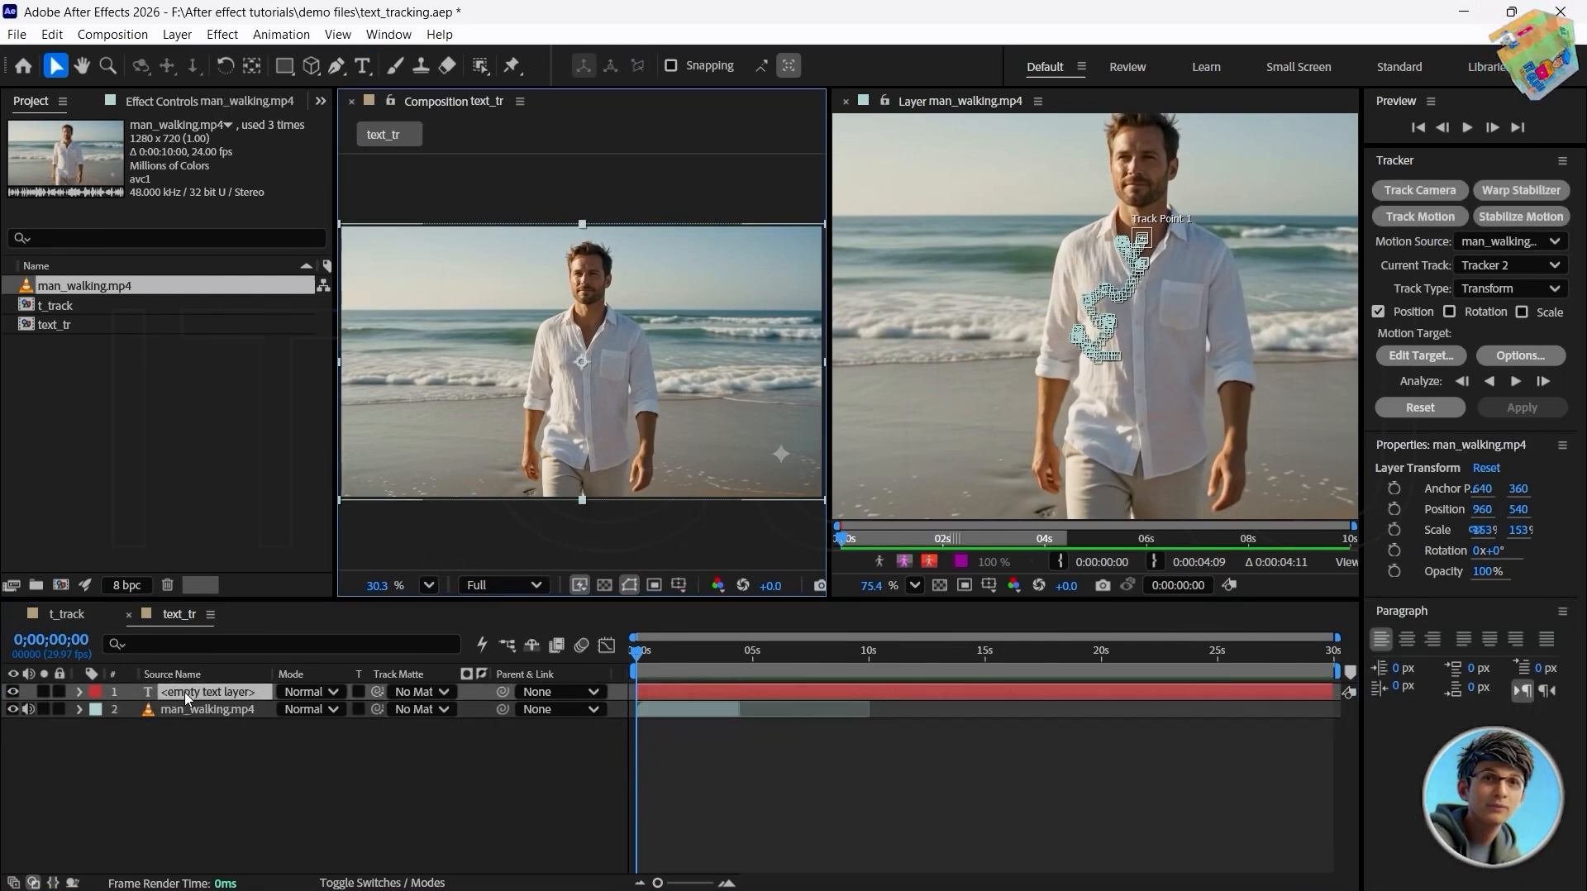
{"action": "key", "text": "Delete"}
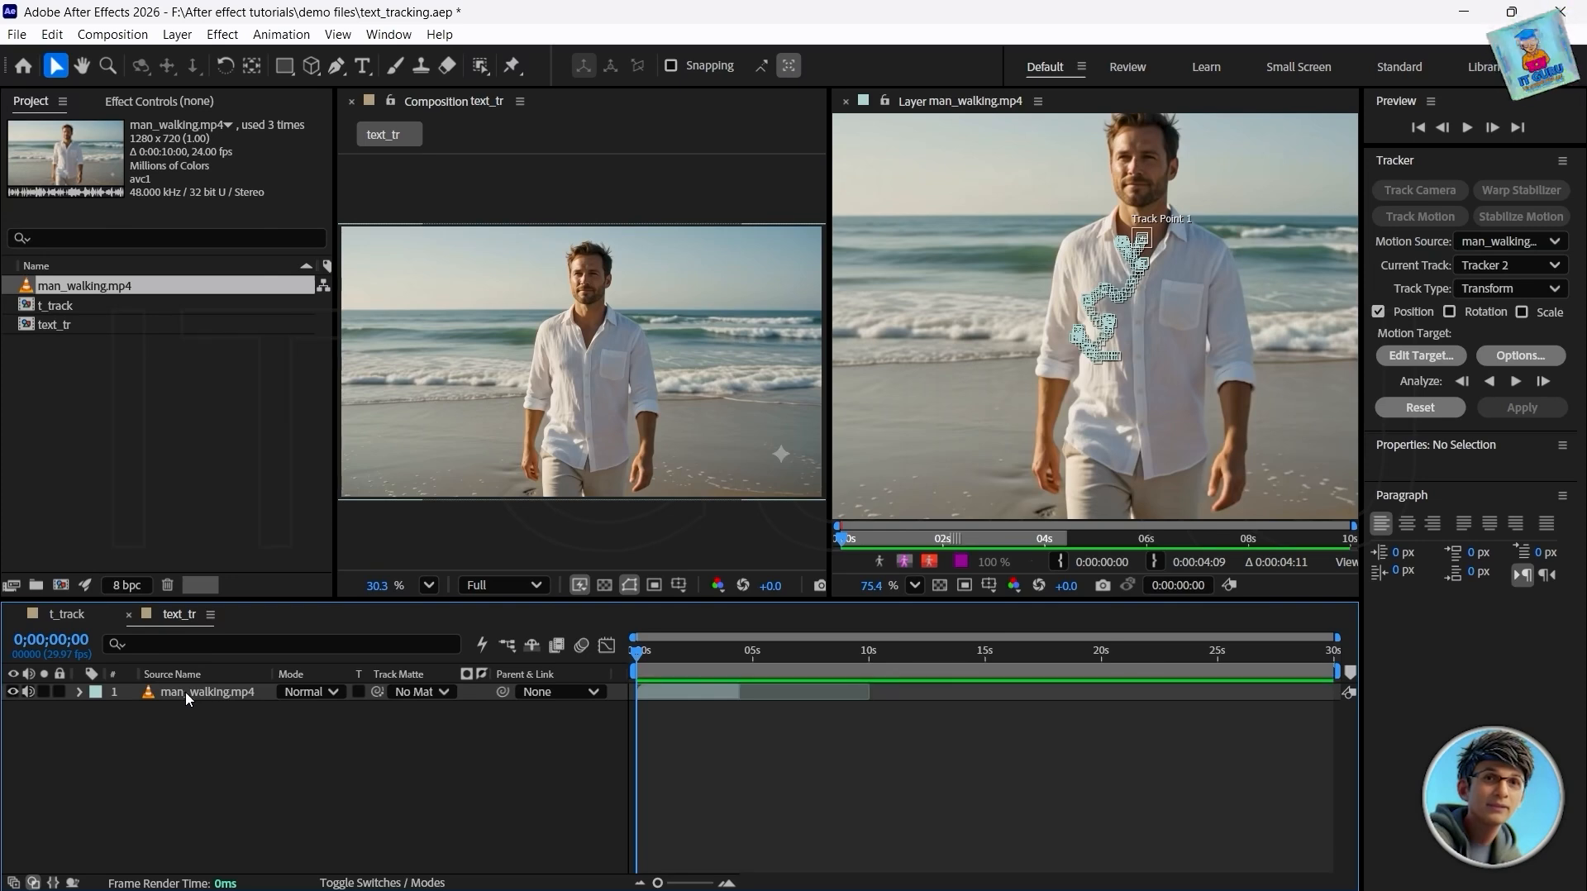
- Create a text layer in the sky beside the man in text_tr and paste the copied "It's nothing quite like this" wording
{"action": "left_click", "coordinate": [364, 66]}
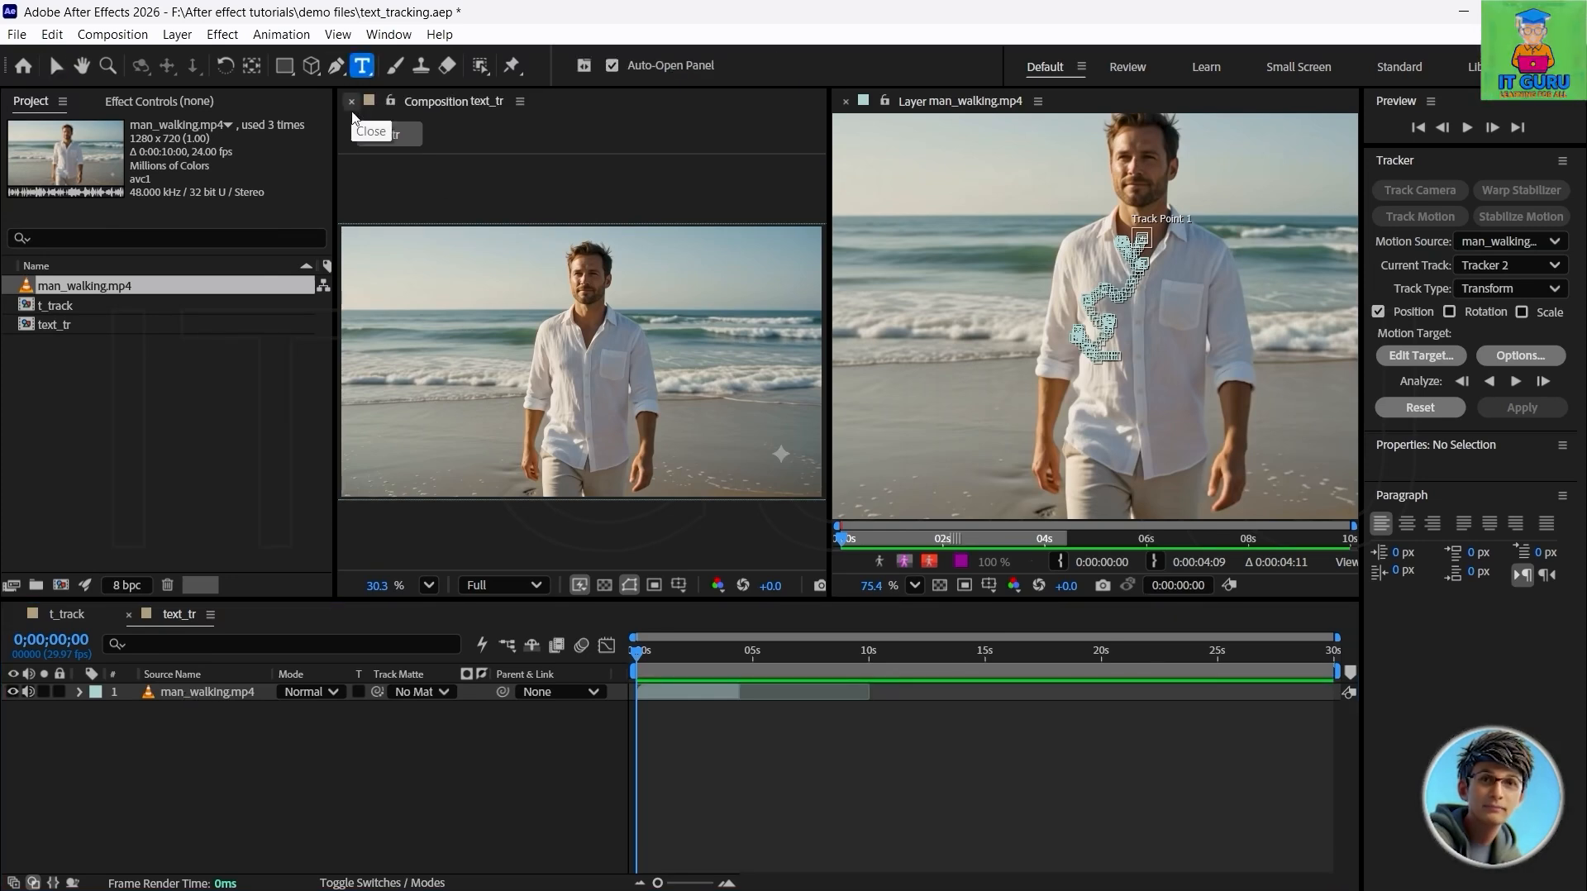
{"action": "left_click", "coordinate": [358, 269]}
{"action": "key", "text": "ctrl+v"}
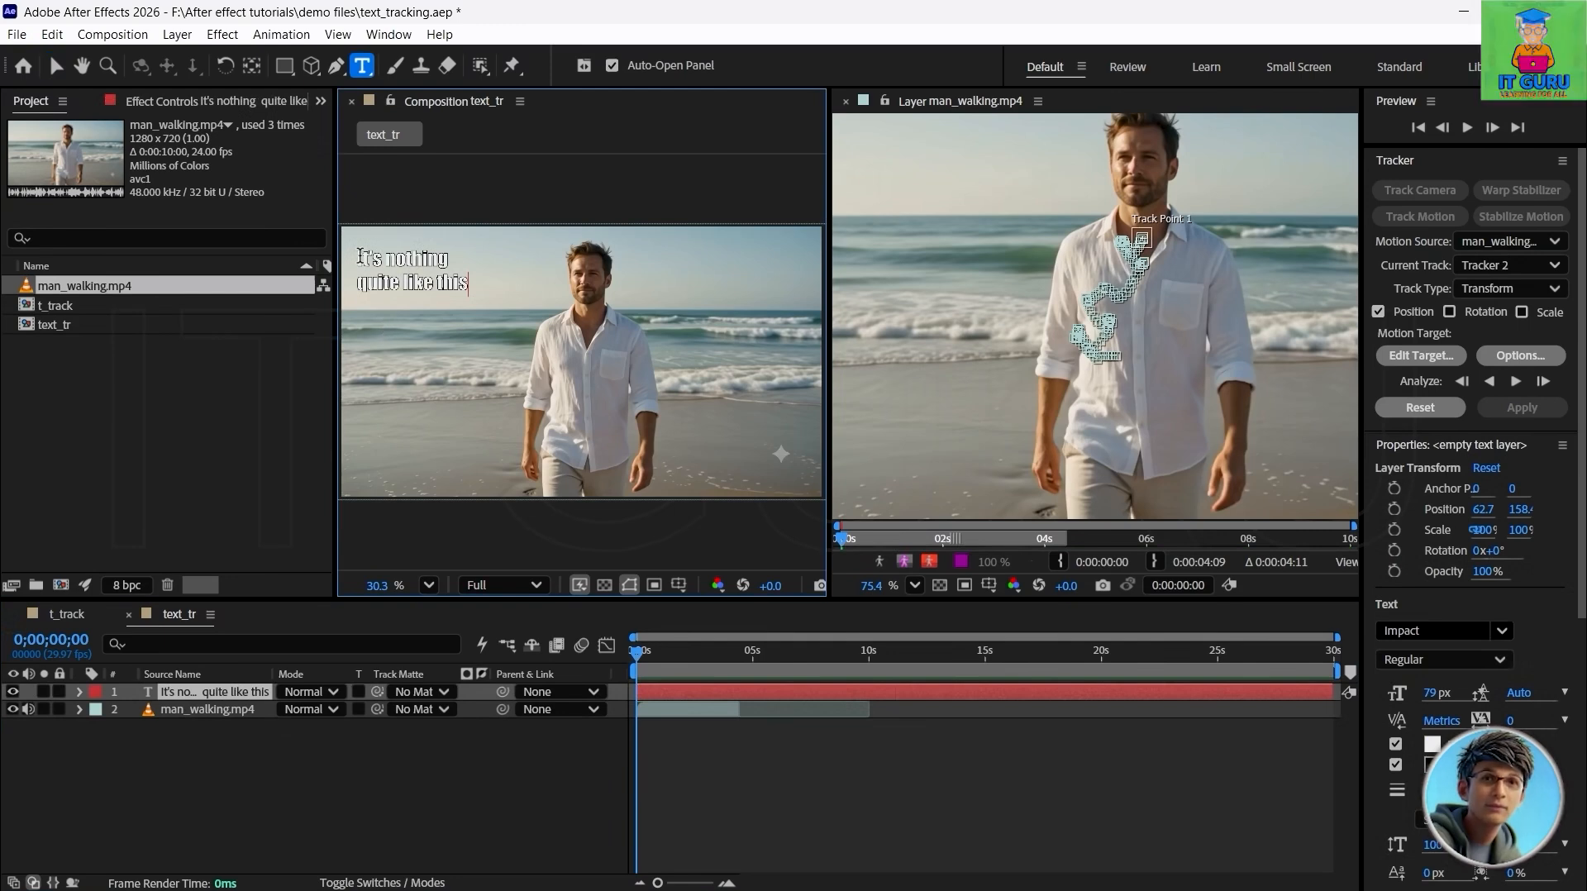
- Set the pasted text's font size to 90 px and turn off its stroke
{"action": "key", "text": "ctrl+a"}
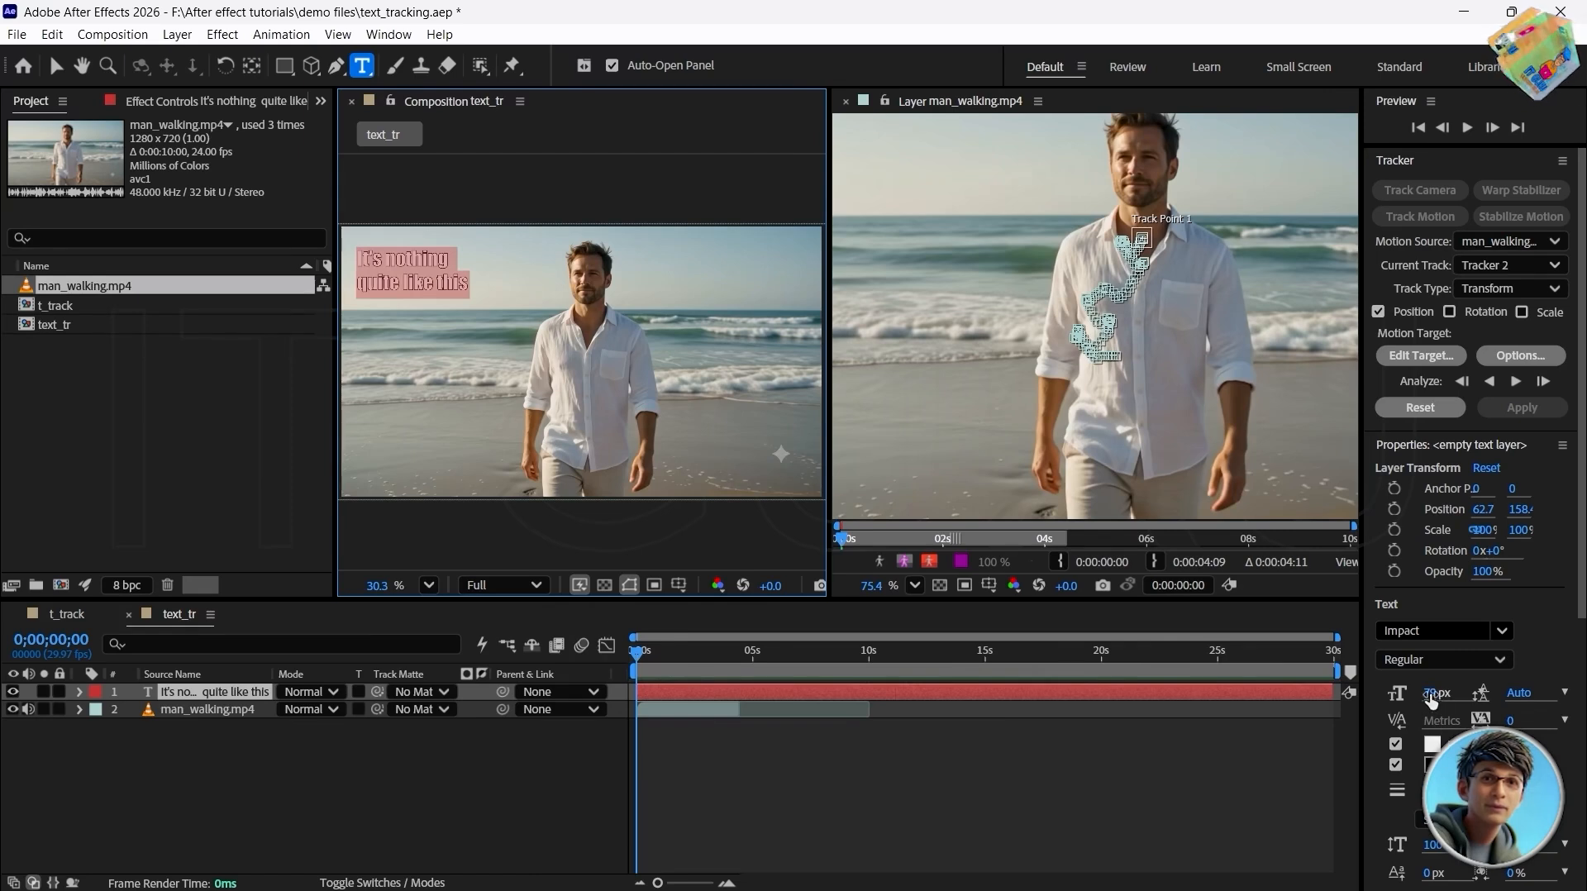
{"action": "left_click_drag", "start_coordinate": [1432, 700], "coordinate": [1453, 697]}
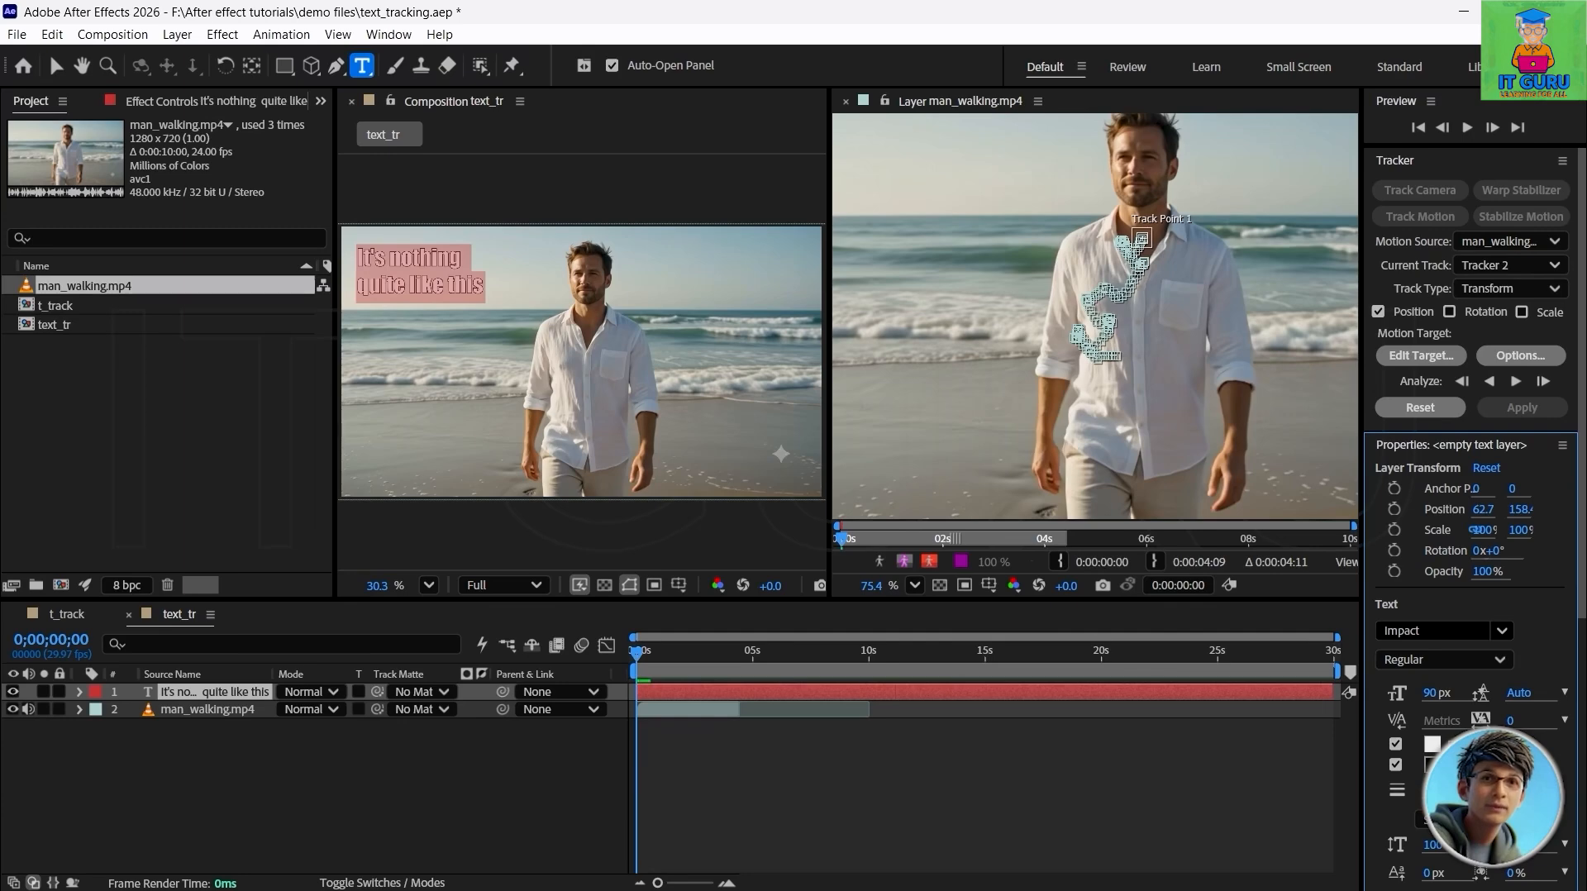
{"action": "left_click", "coordinate": [1432, 765]}
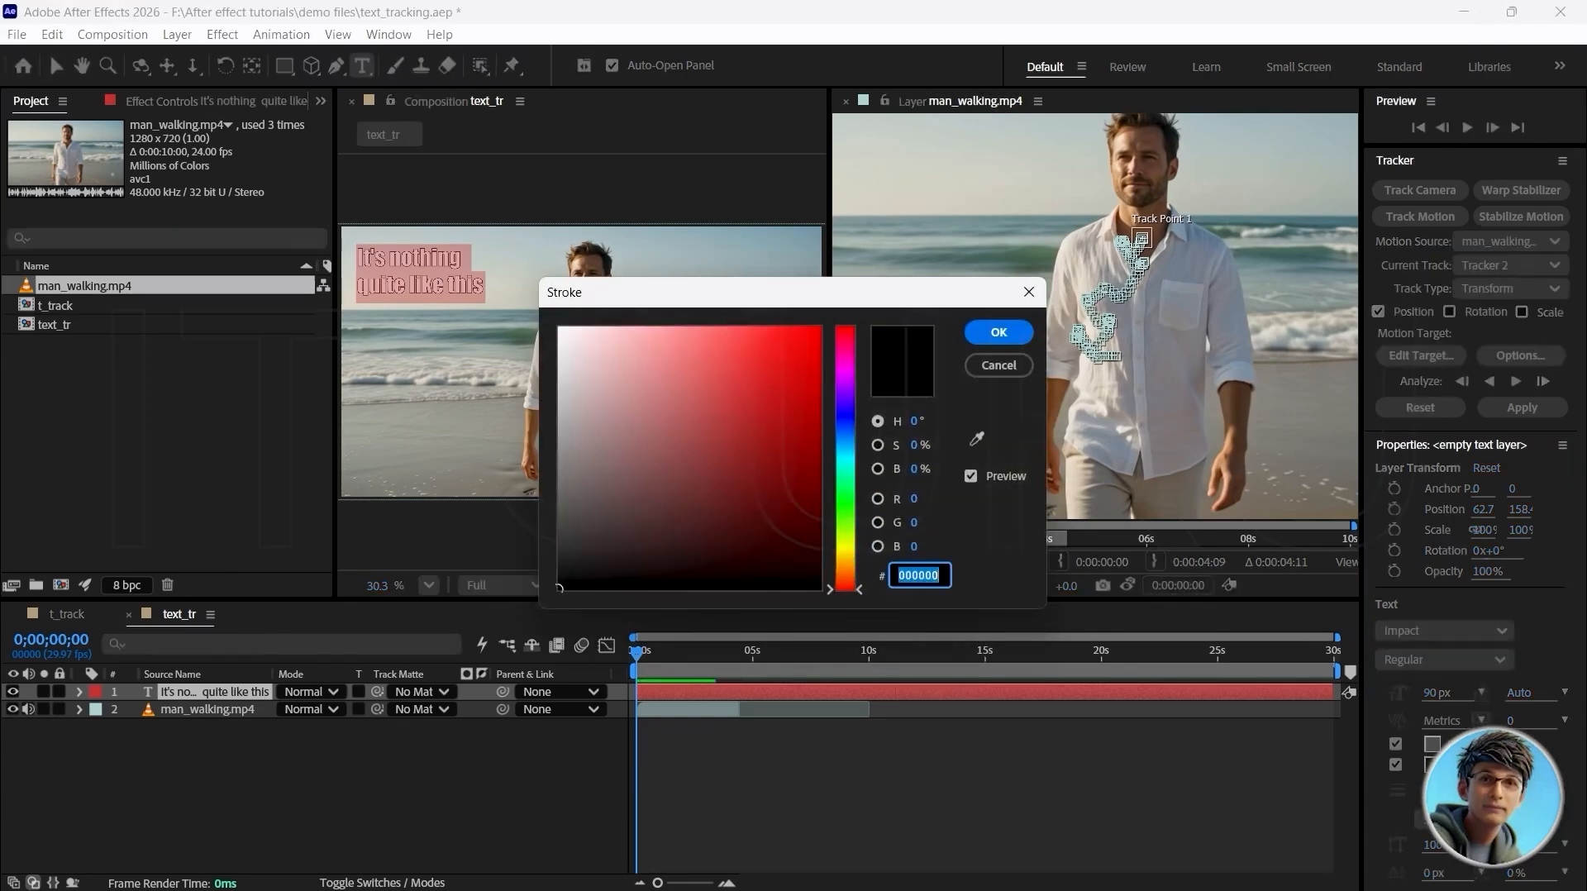
{"action": "left_click", "coordinate": [998, 364]}
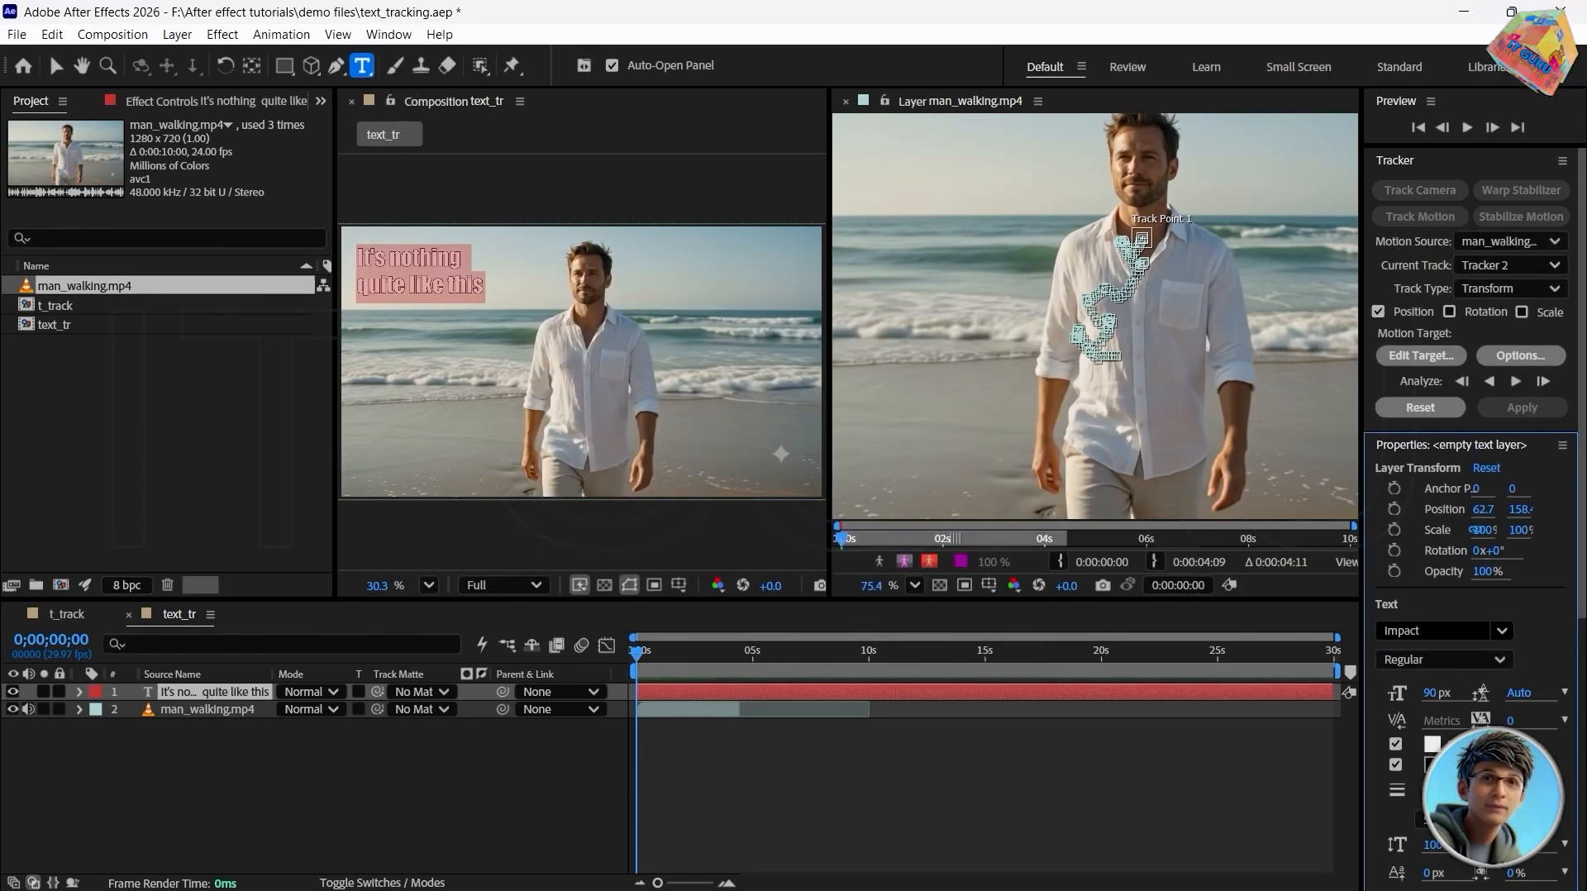
{"action": "left_click", "coordinate": [1396, 766]}
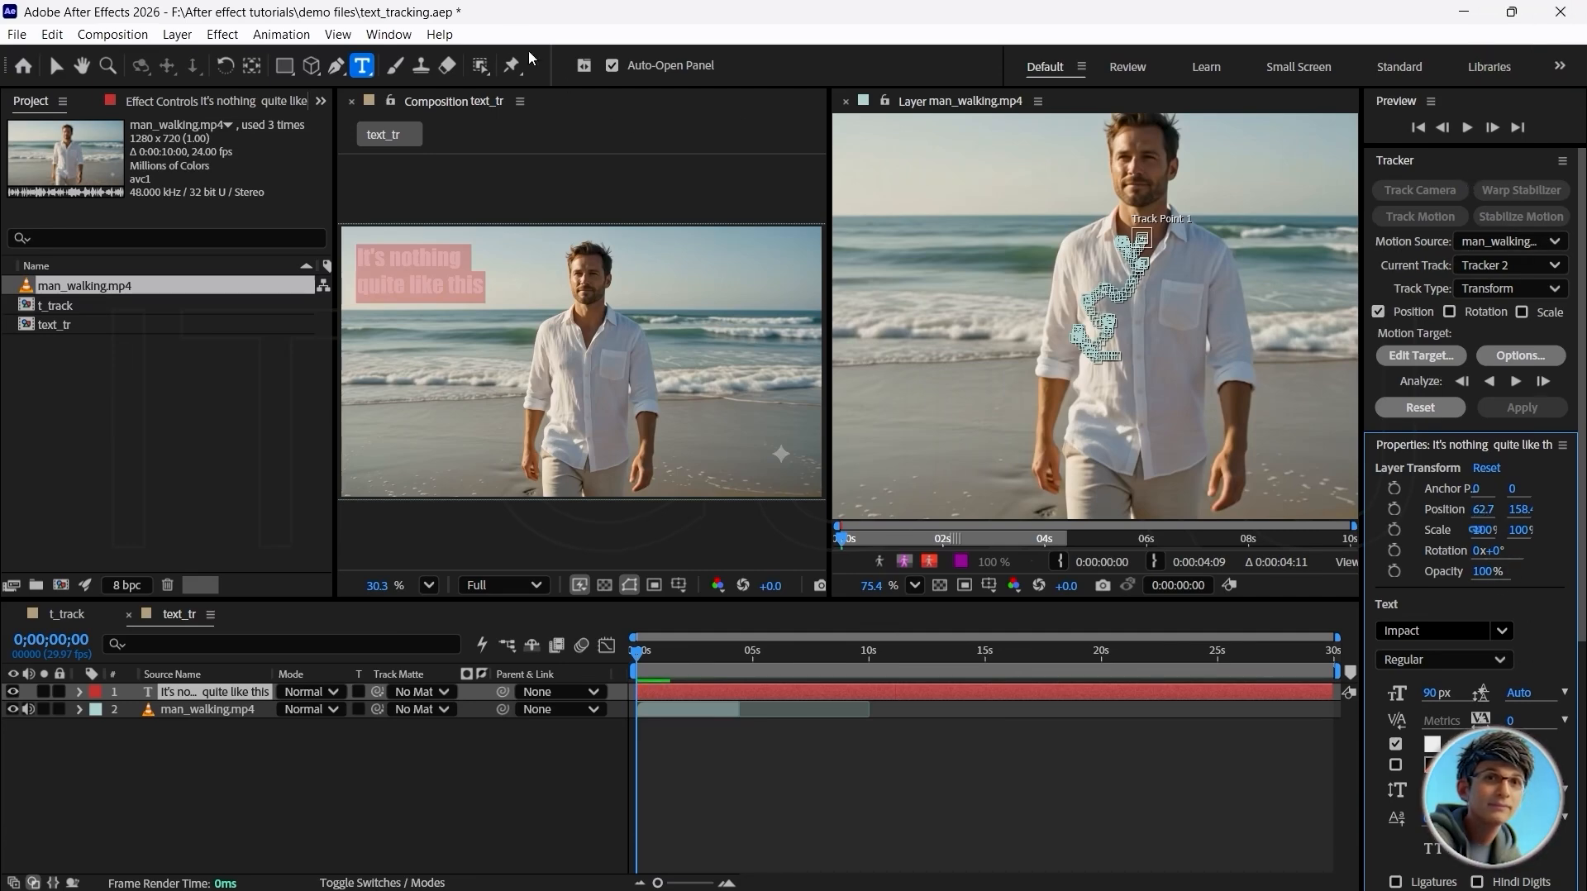
- Find the Drop Shadow effect by searching for "drop" and apply it to the text layer
{"action": "left_click", "coordinate": [388, 34]}
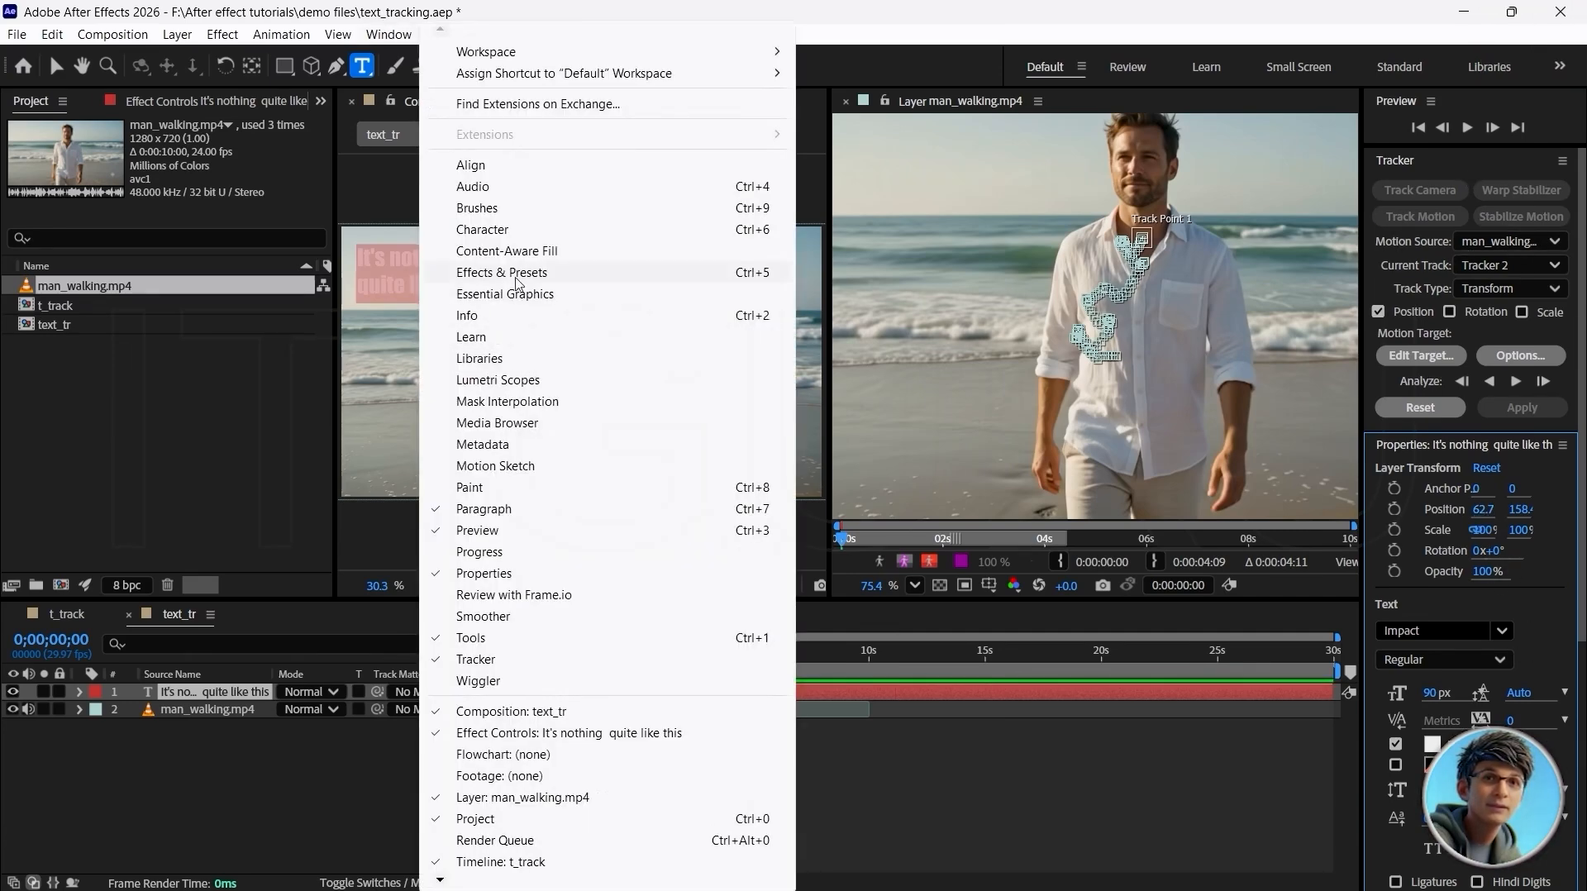
{"action": "left_click", "coordinate": [516, 275]}
{"action": "left_click", "coordinate": [1416, 523]}
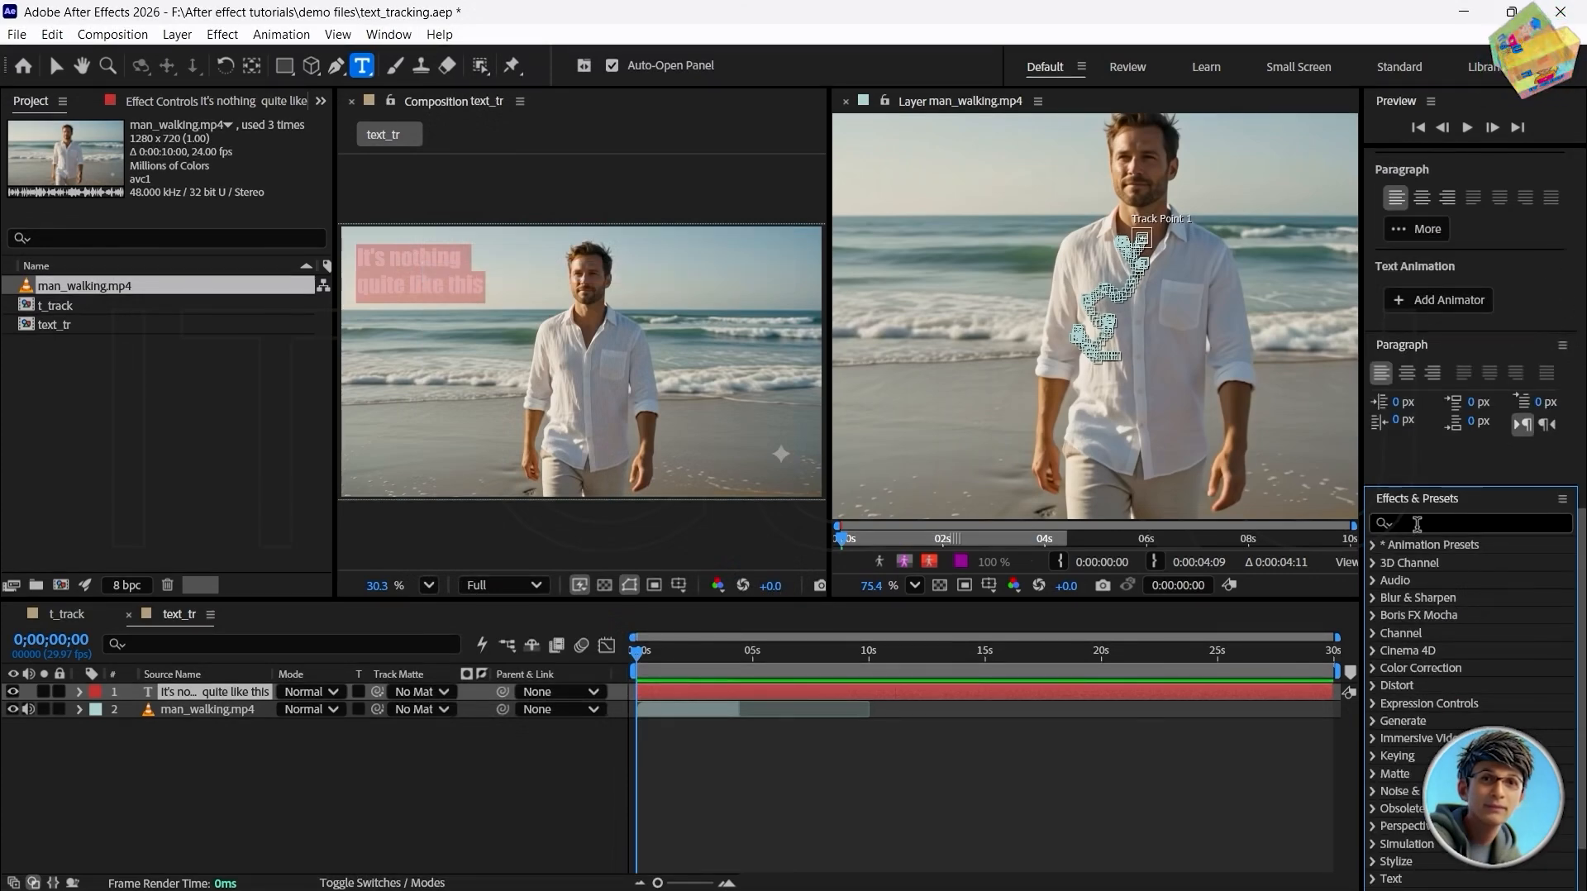
{"action": "type", "text": "drop"}
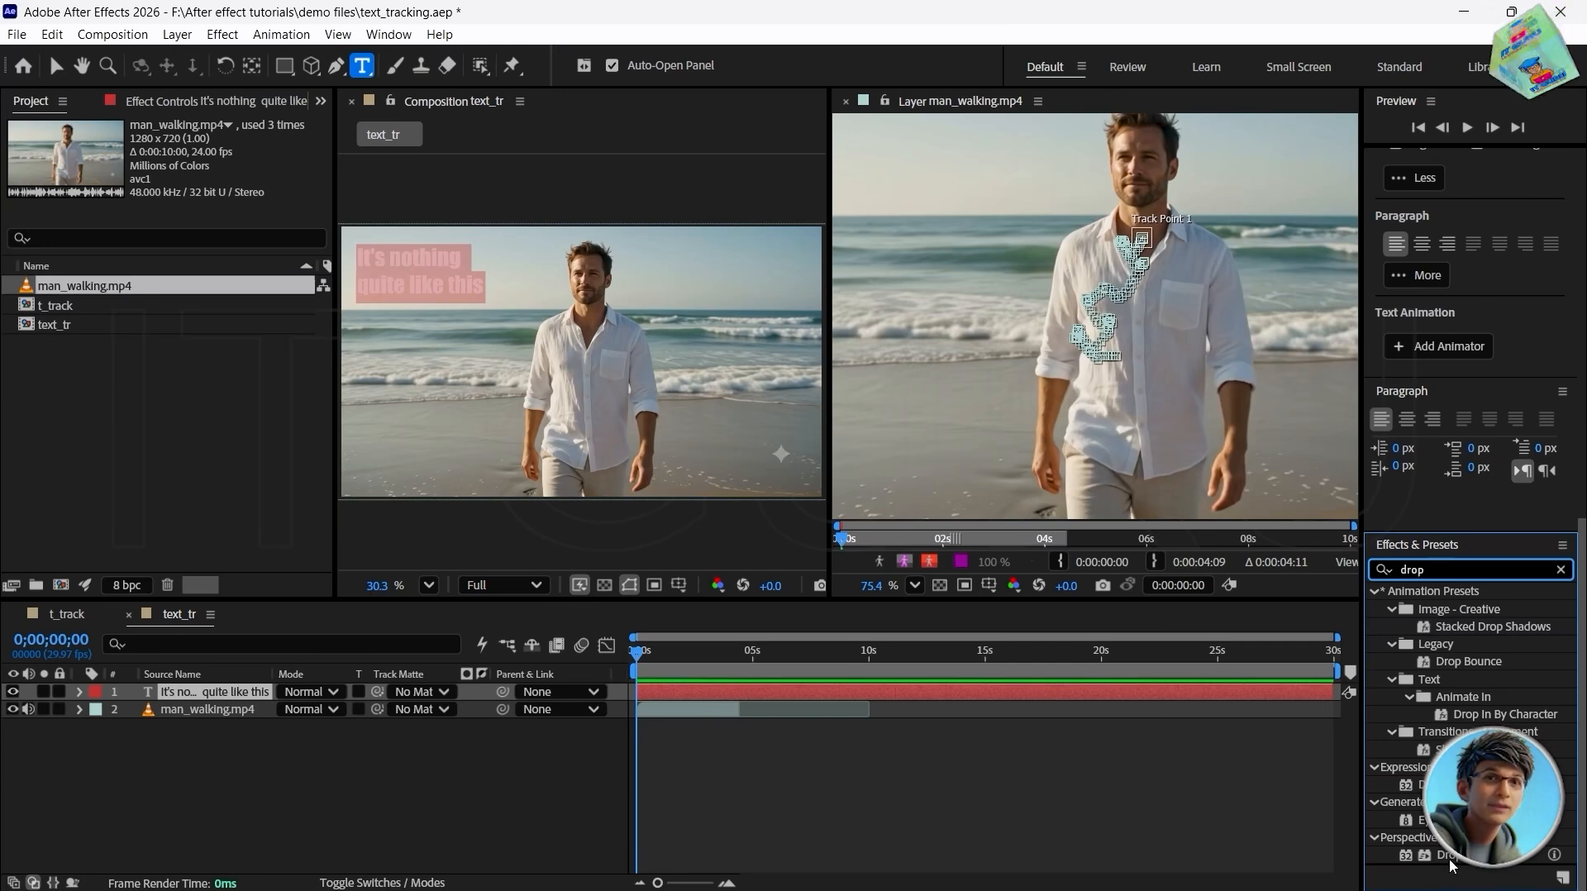
{"action": "left_click_drag", "start_coordinate": [1463, 855], "coordinate": [263, 697]}
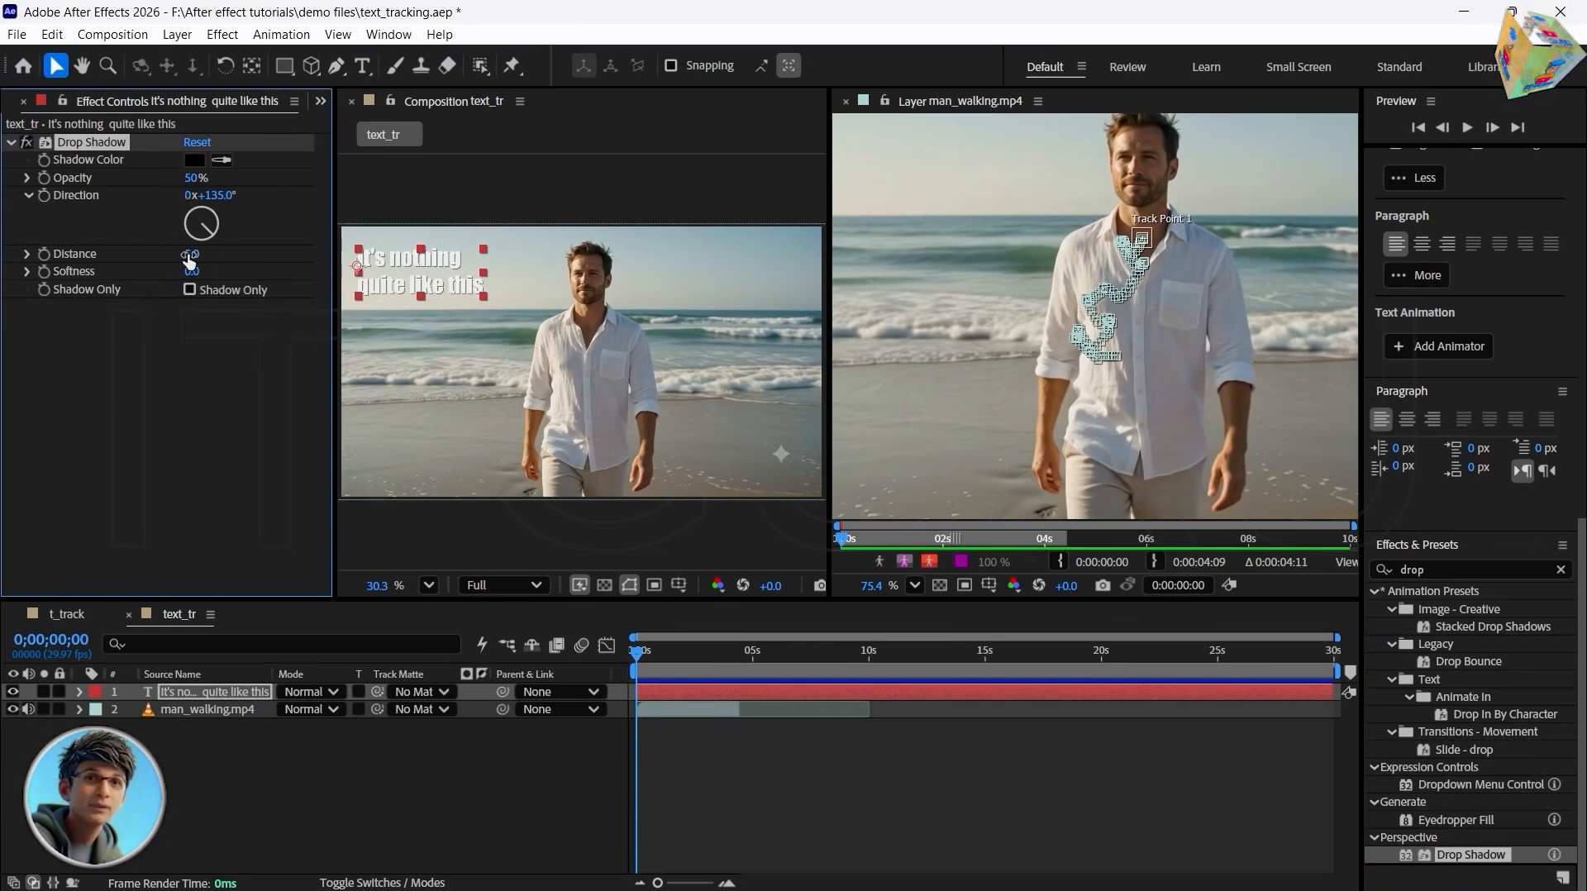
- Set the text's Drop Shadow direction to 69° and distance to 8, accepting black (000000) as the shadow color
{"action": "left_click_drag", "start_coordinate": [190, 253], "coordinate": [195, 253]}
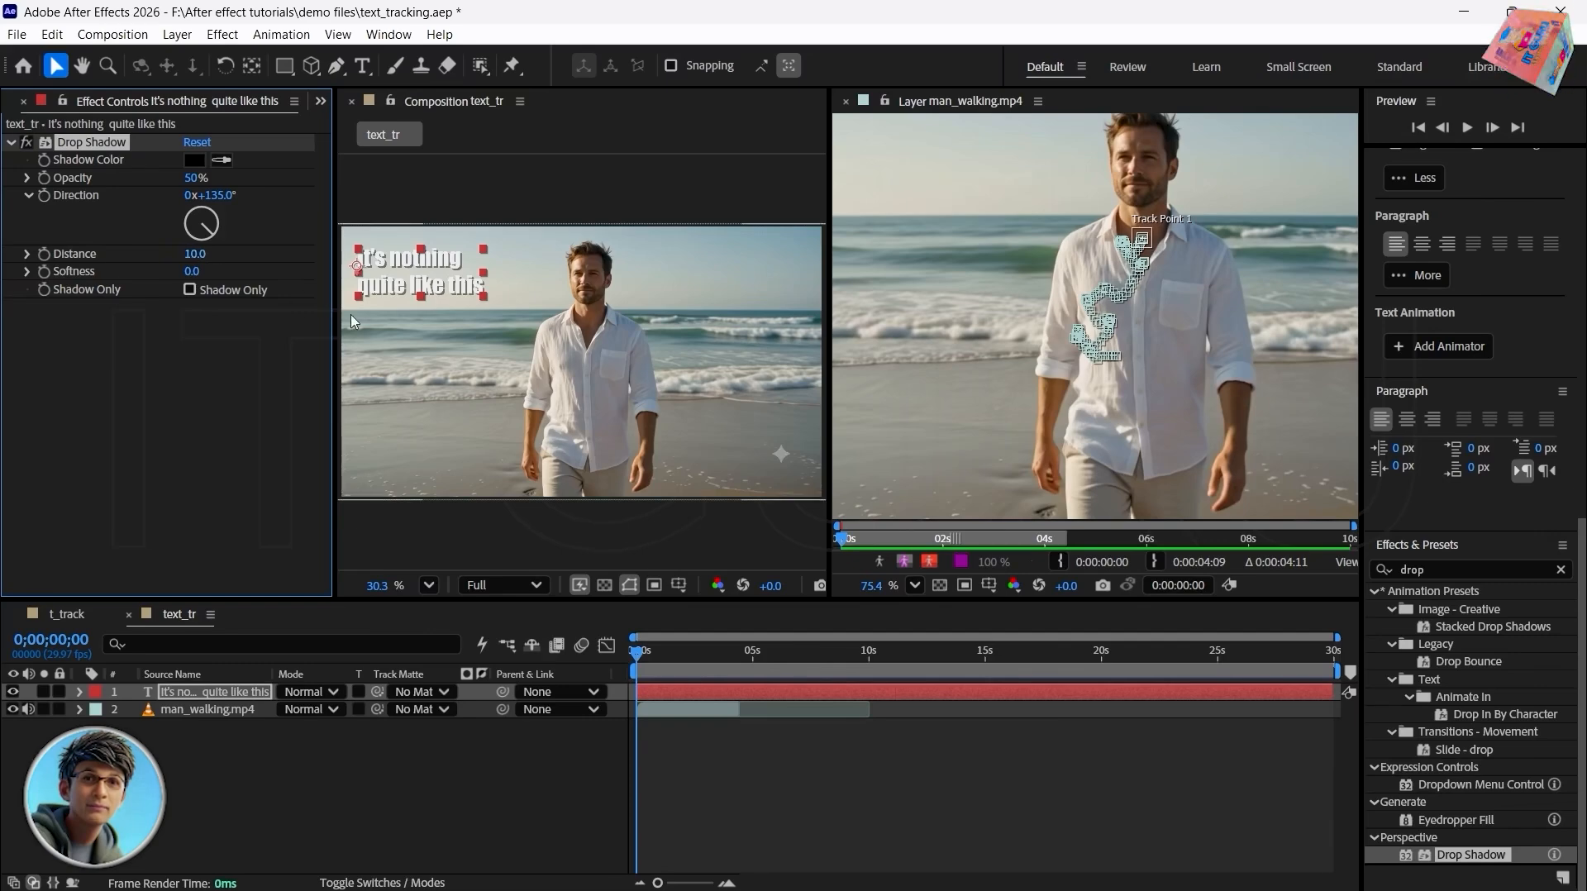
{"action": "scroll", "coordinate": [410, 348], "scroll_direction": "up", "scroll_amount": 2}
{"action": "scroll", "coordinate": [438, 349], "scroll_direction": "up", "scroll_amount": 1}
{"action": "left_click_drag", "start_coordinate": [452, 348], "coordinate": [586, 428]}
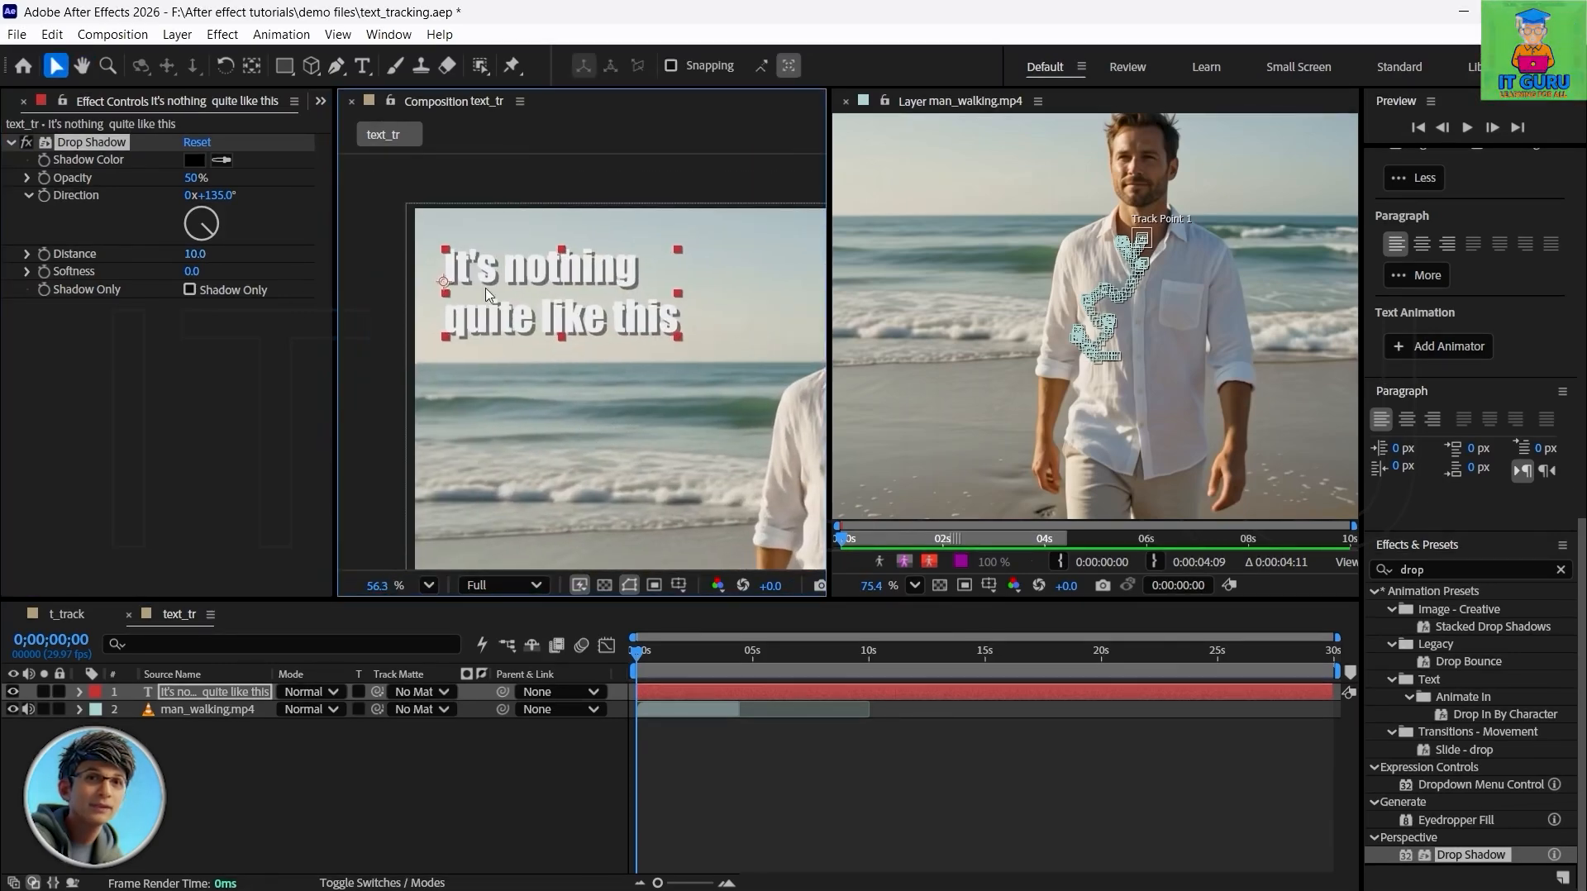
{"action": "mouse_move", "coordinate": [207, 237]}
{"action": "left_mouse_down"}
{"action": "mouse_move", "coordinate": [220, 222]}
{"action": "mouse_move", "coordinate": [237, 237]}
{"action": "mouse_move", "coordinate": [192, 231]}
{"action": "mouse_move", "coordinate": [214, 229]}
{"action": "left_mouse_up"}
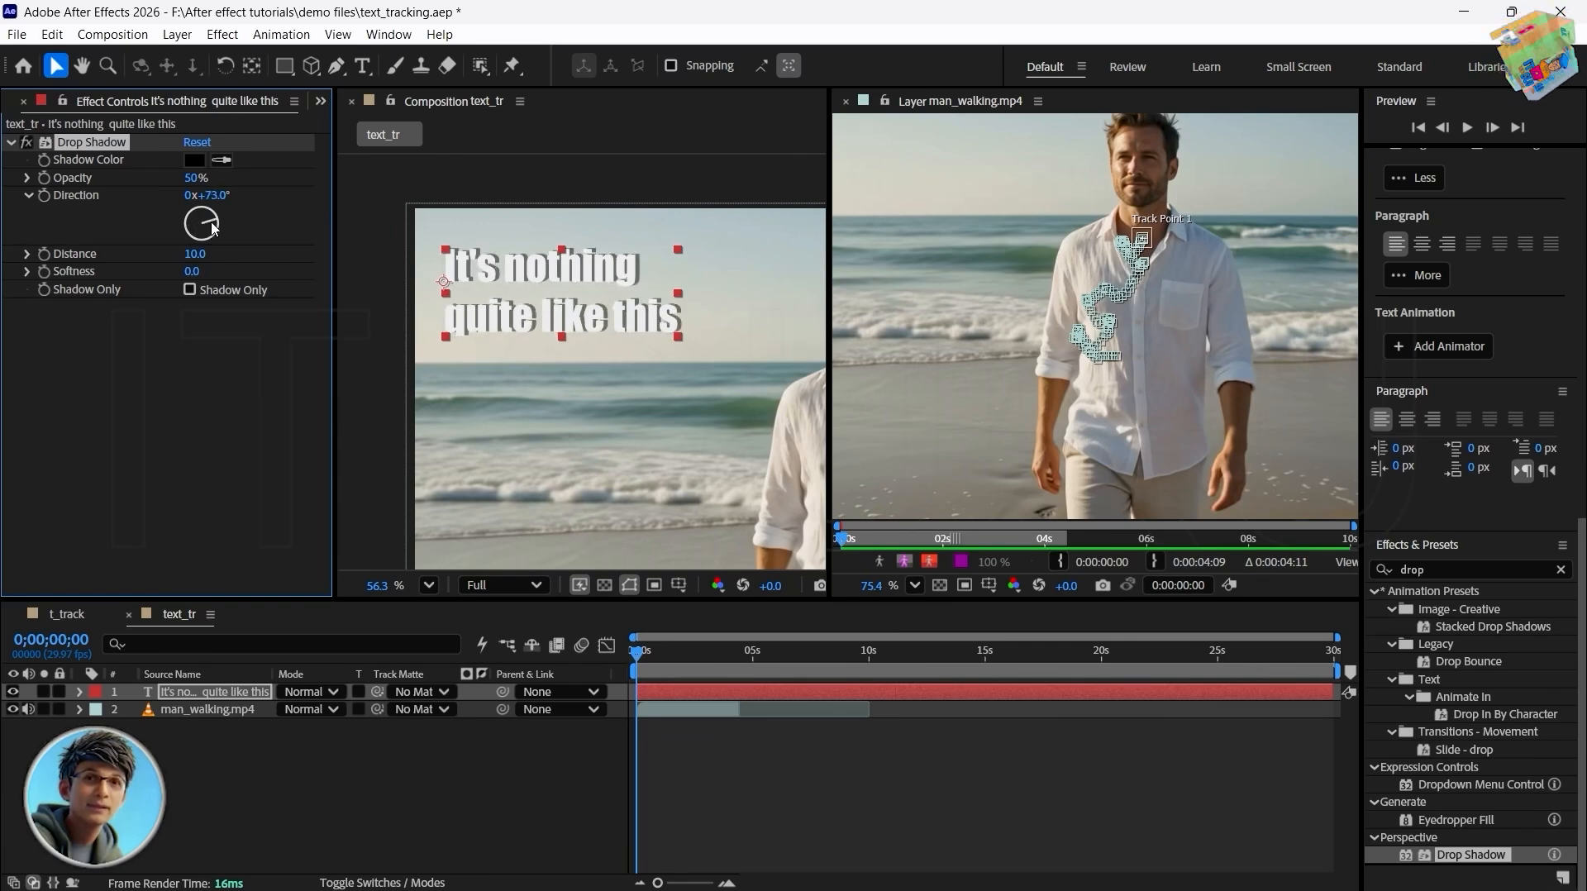
{"action": "left_click_drag", "start_coordinate": [214, 229], "coordinate": [192, 256]}
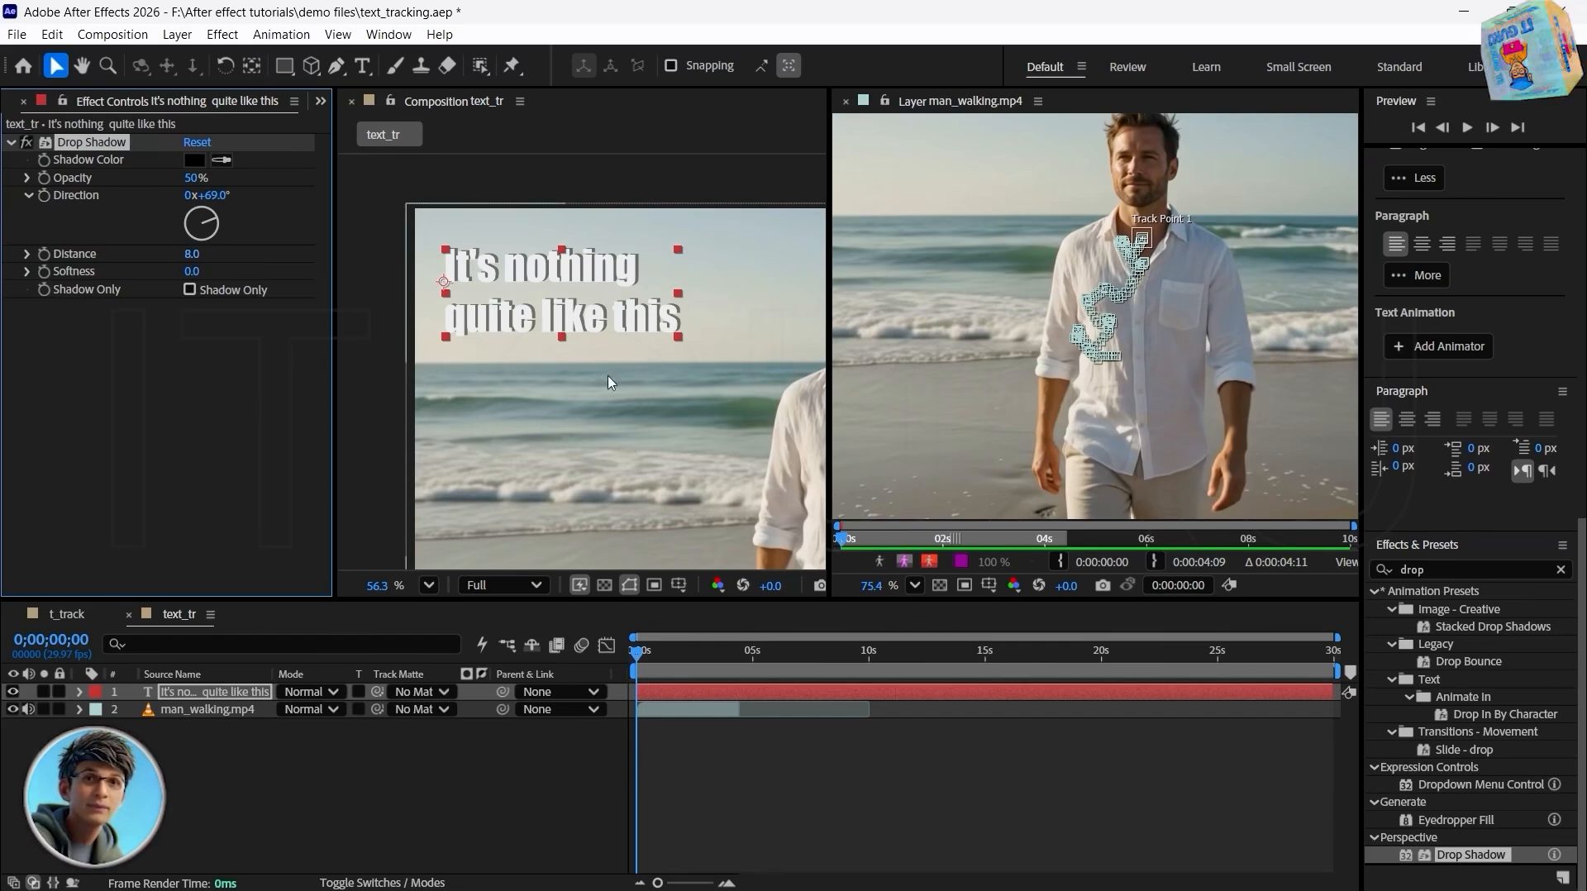
{"action": "left_click", "coordinate": [195, 160]}
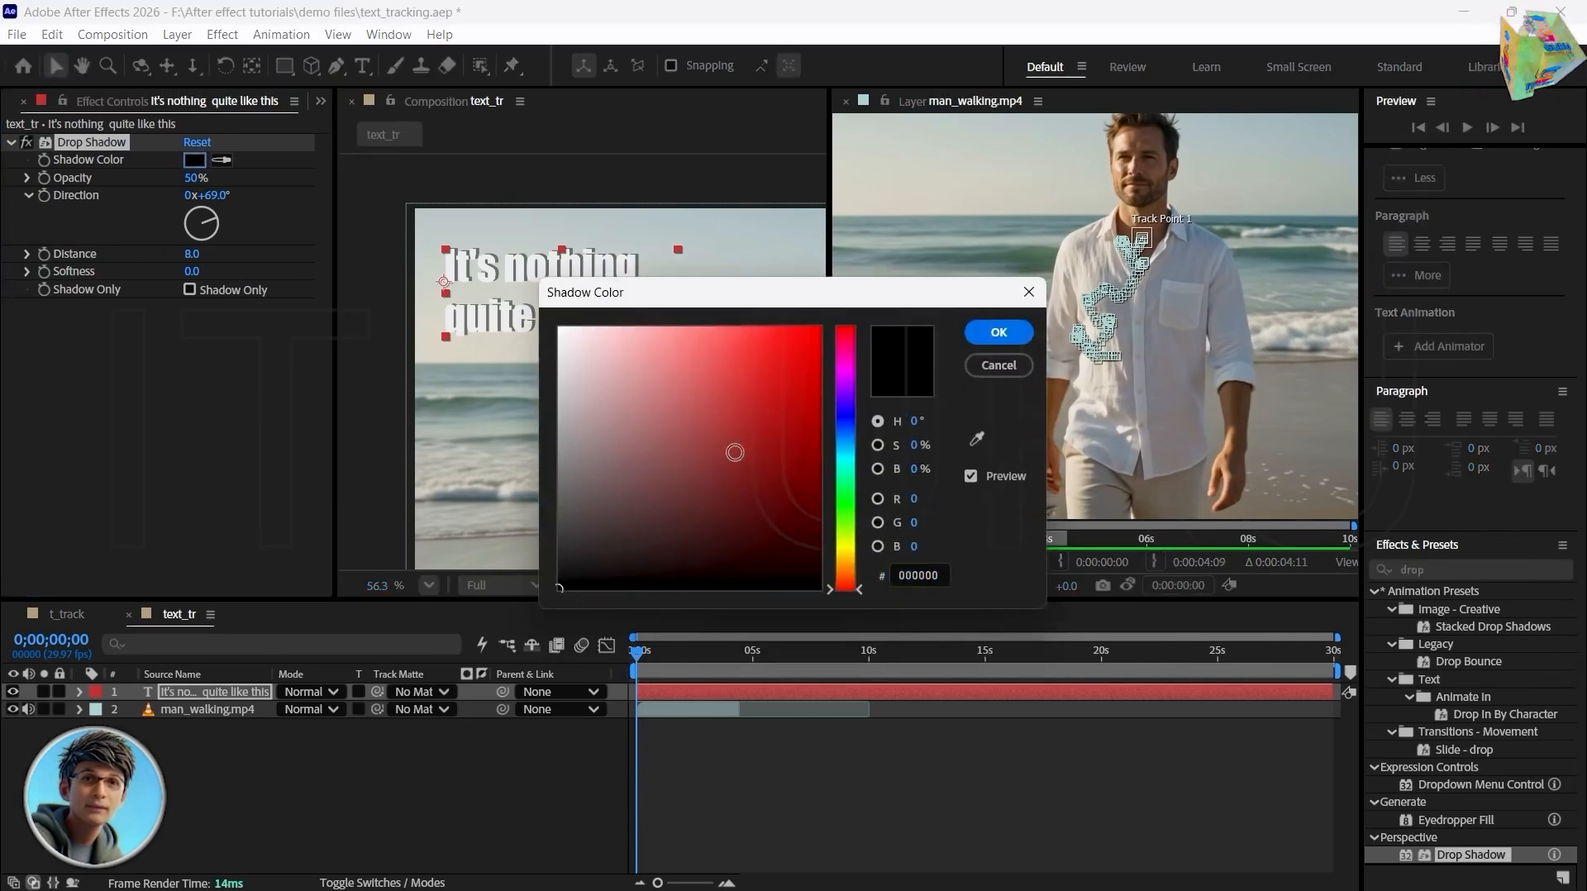
{"action": "left_click", "coordinate": [999, 332]}
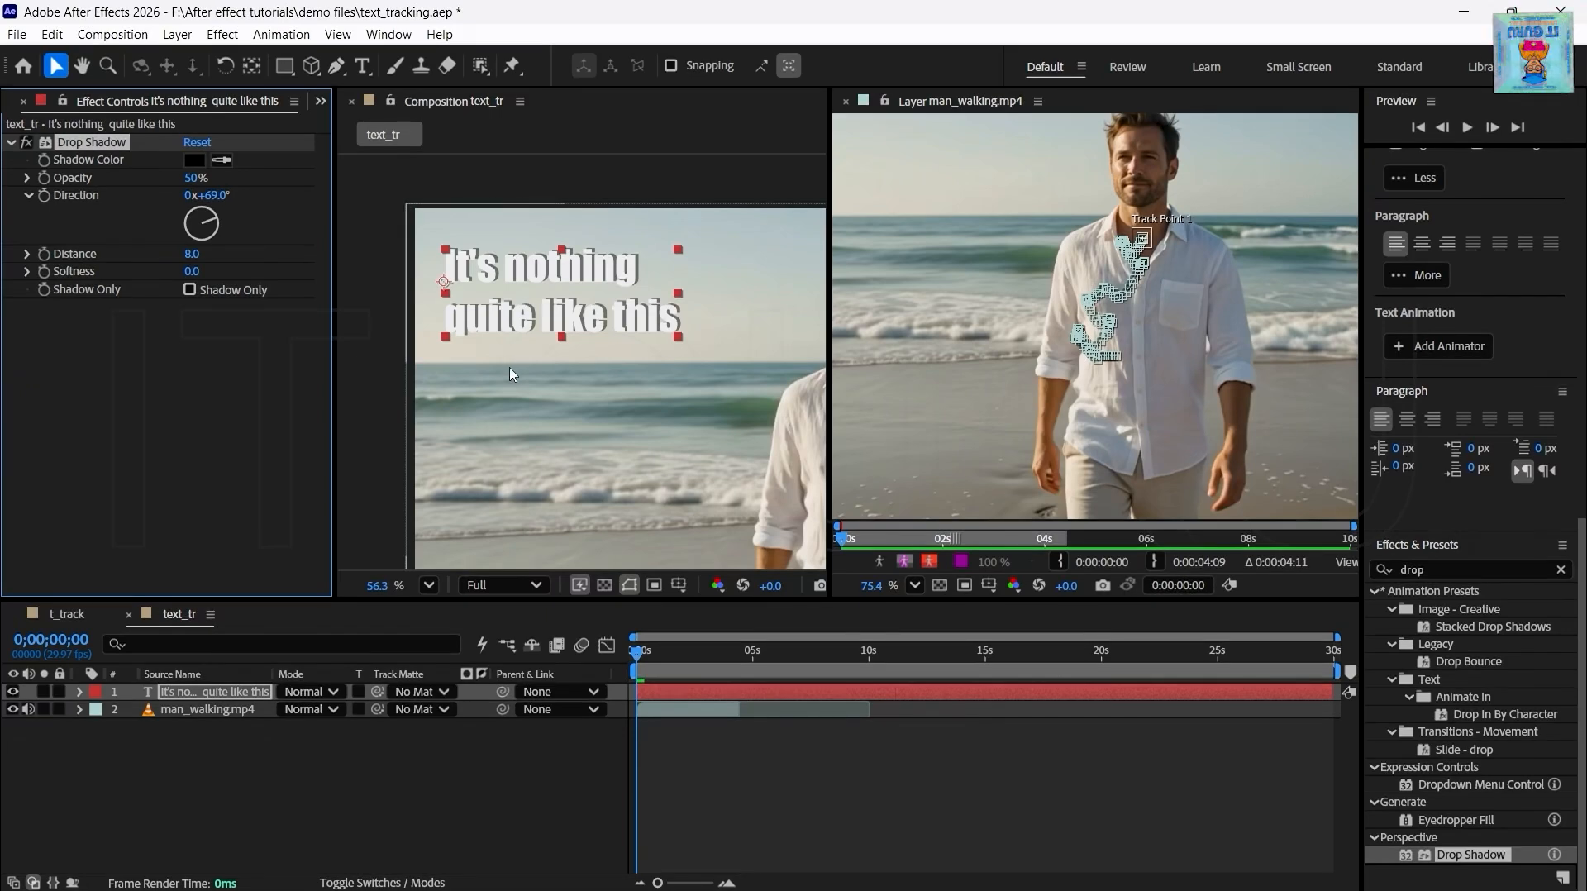
- Set the "It's nothing quite like this" text layer as the motion target of Tracker 2
{"action": "left_click", "coordinate": [384, 178]}
{"action": "left_click", "coordinate": [220, 697]}
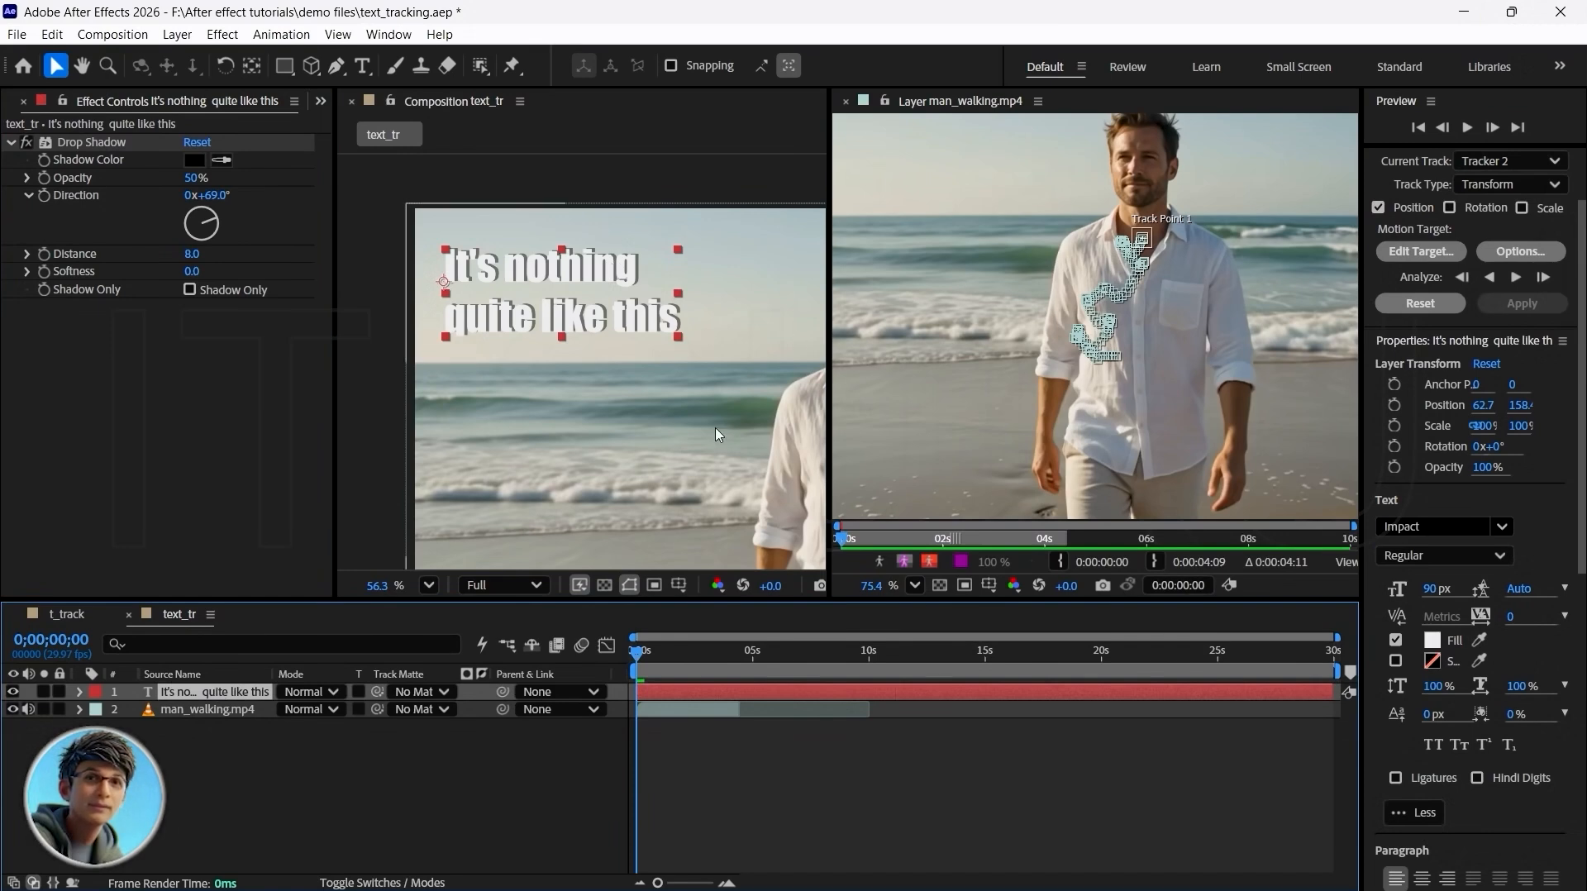
{"action": "scroll", "coordinate": [717, 436], "scroll_direction": "down", "scroll_amount": 2}
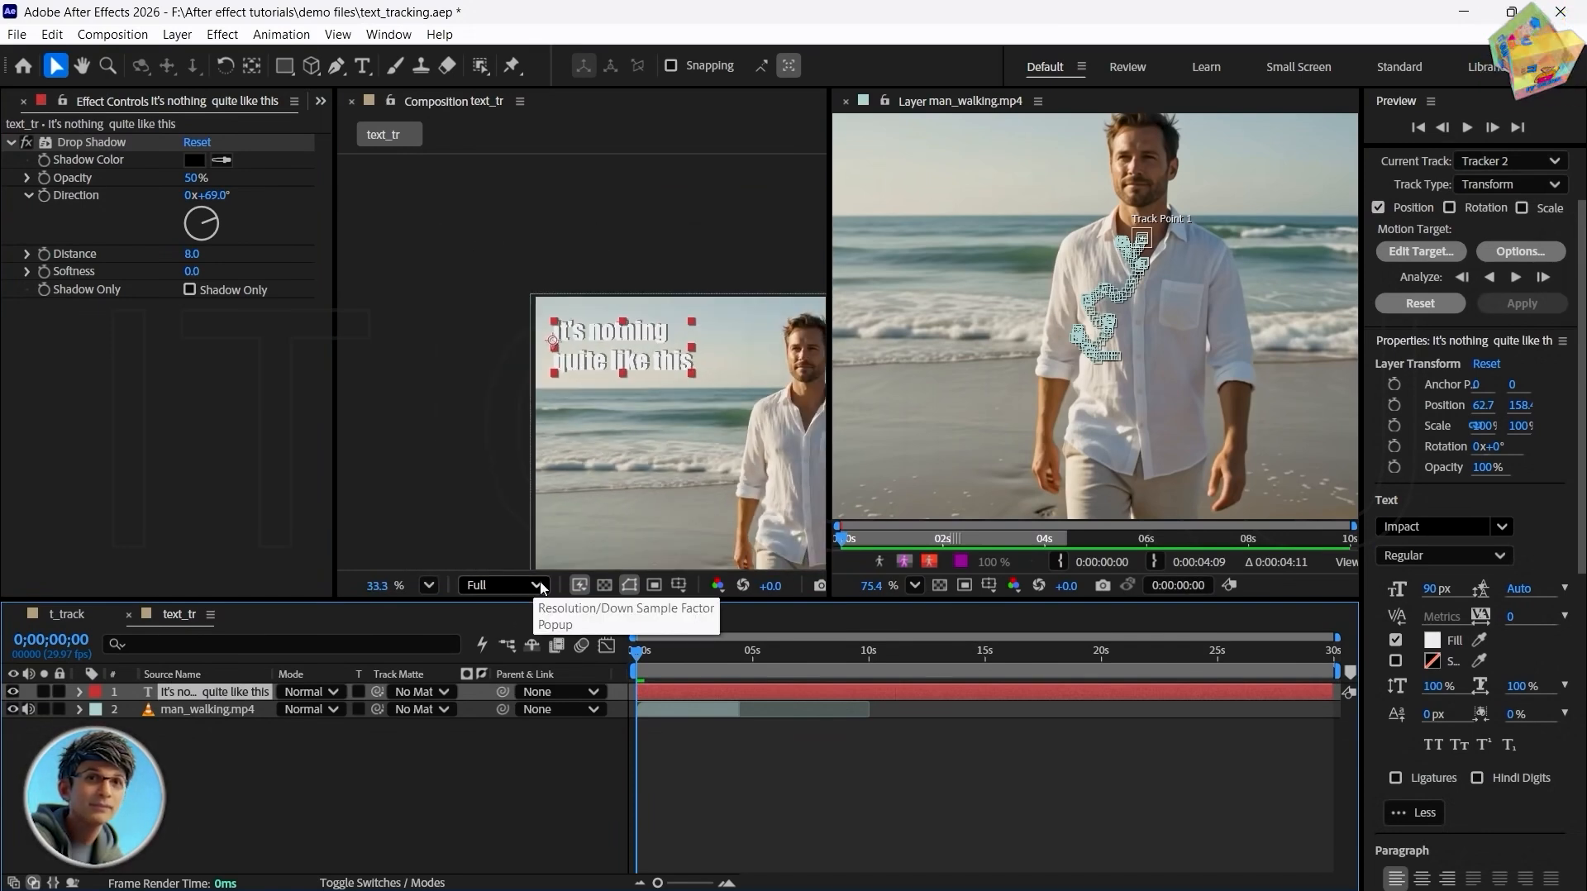
{"action": "left_click", "coordinate": [428, 585]}
{"action": "left_click", "coordinate": [436, 174]}
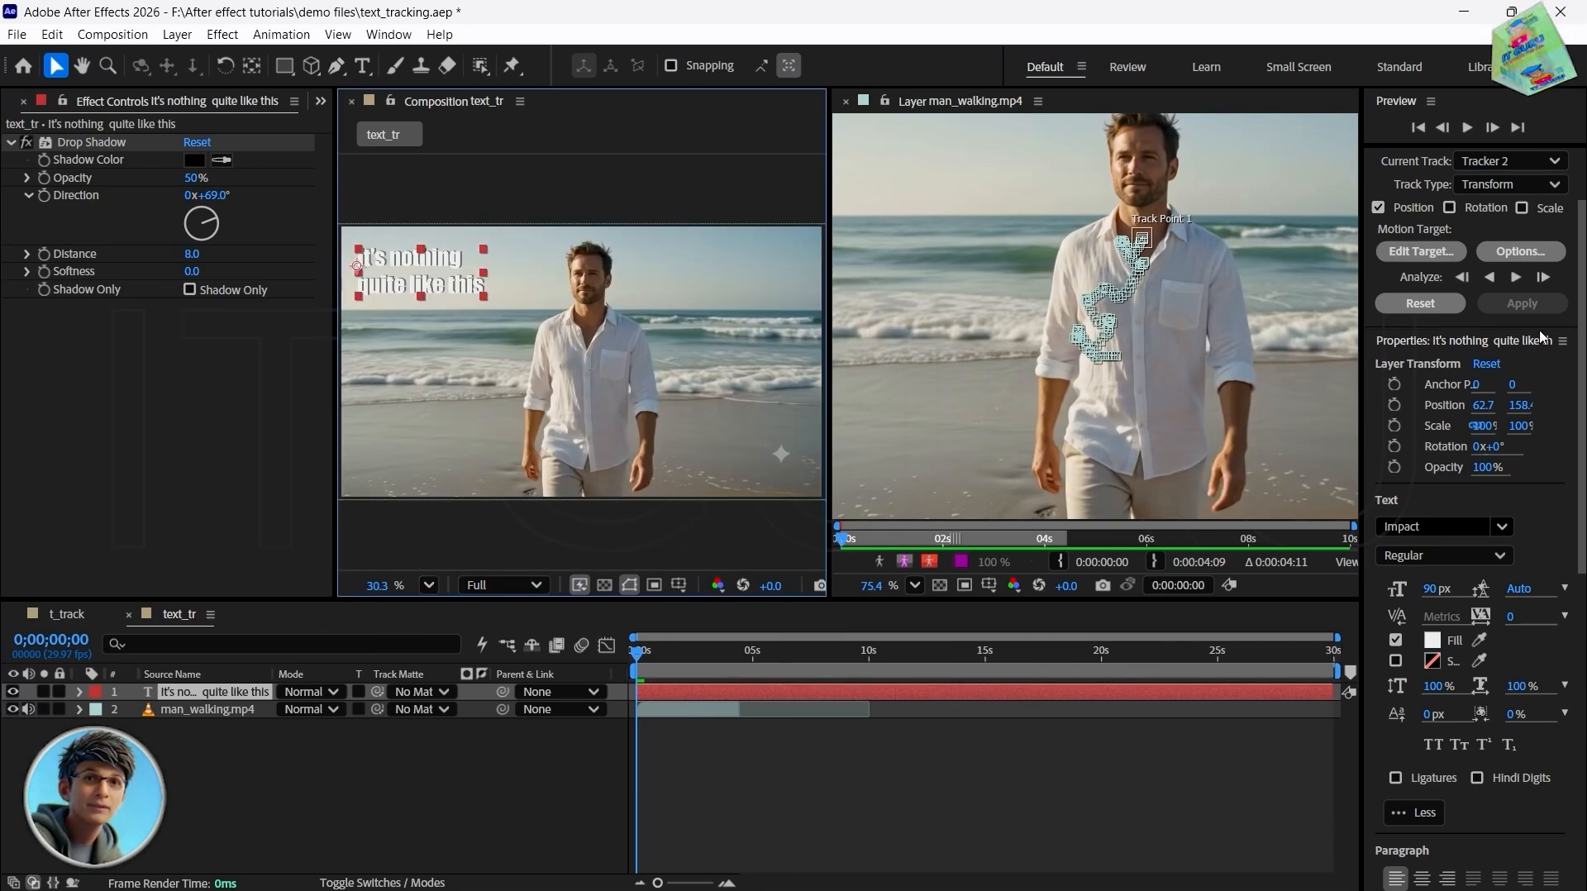
{"action": "left_click", "coordinate": [1420, 251]}
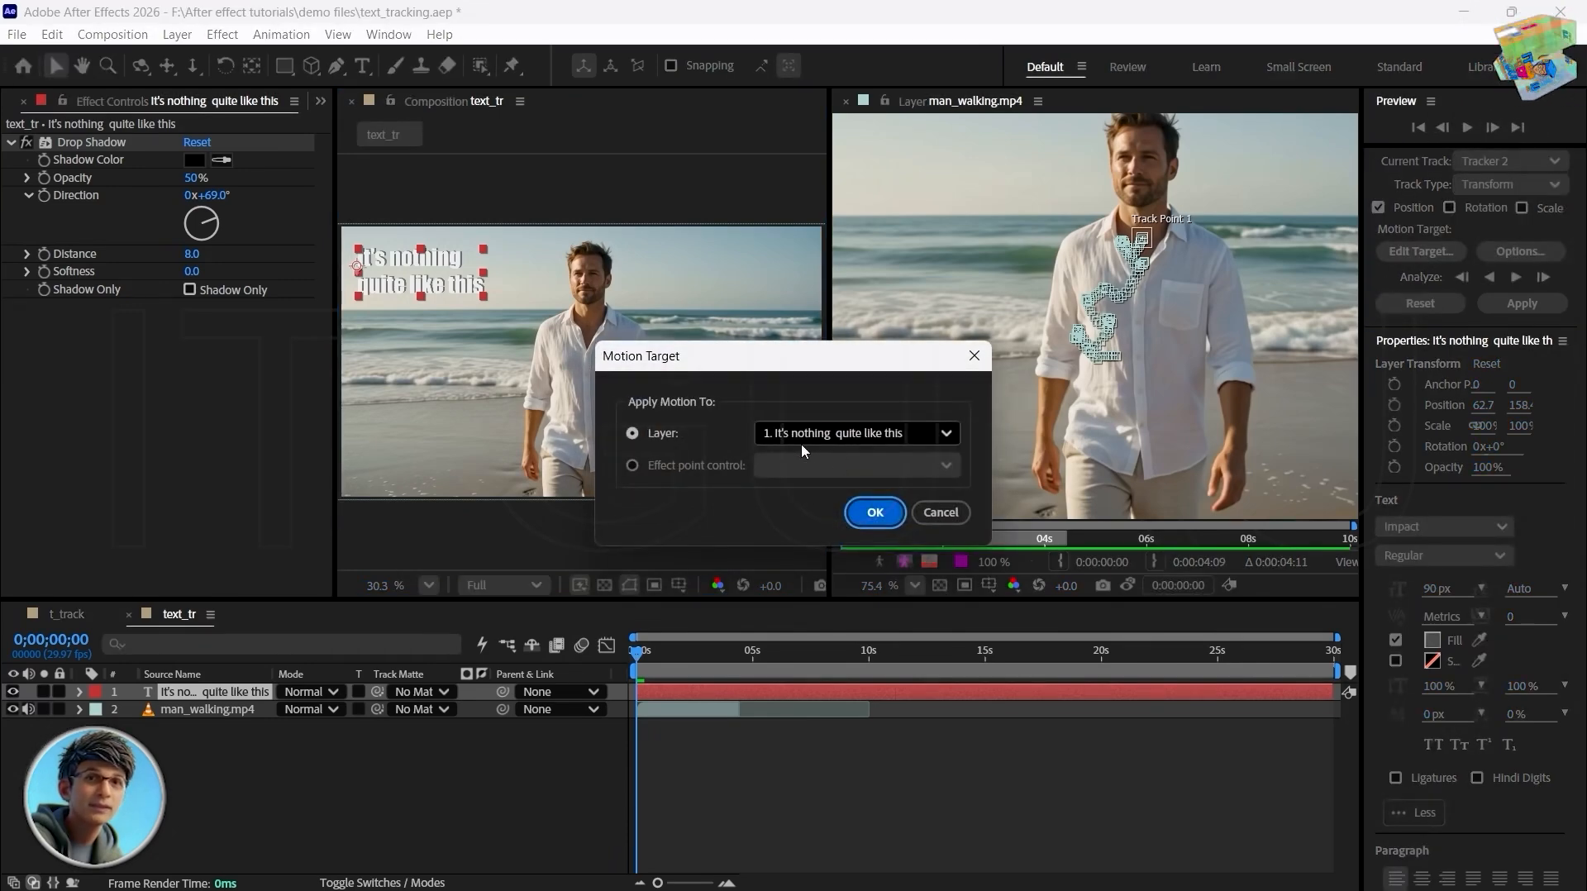
{"action": "left_click", "coordinate": [945, 433]}
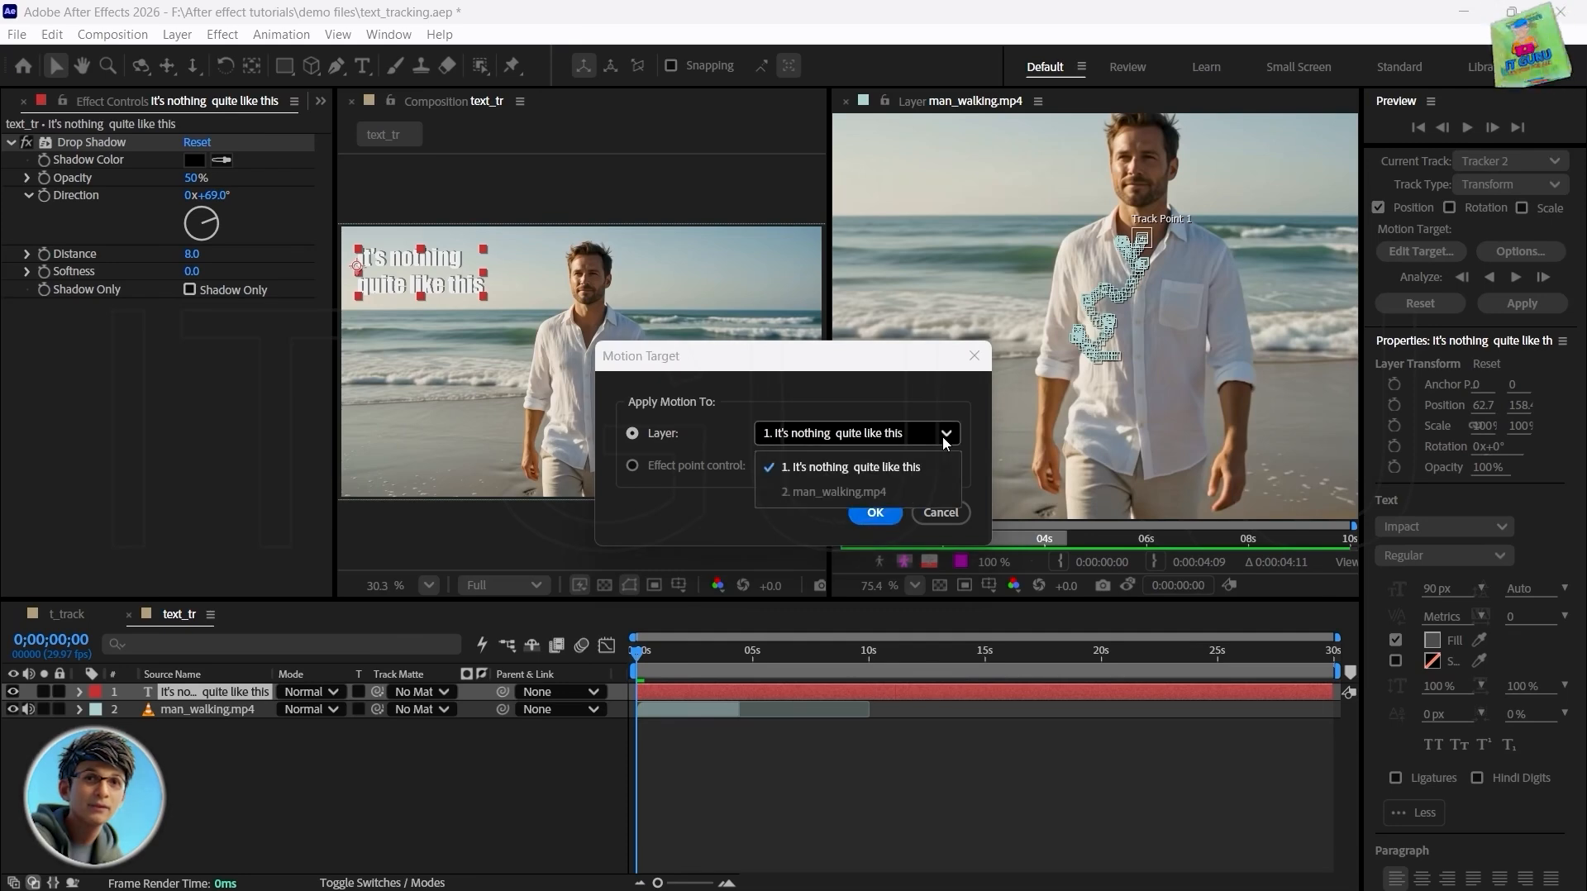
{"action": "left_click", "coordinate": [829, 469]}
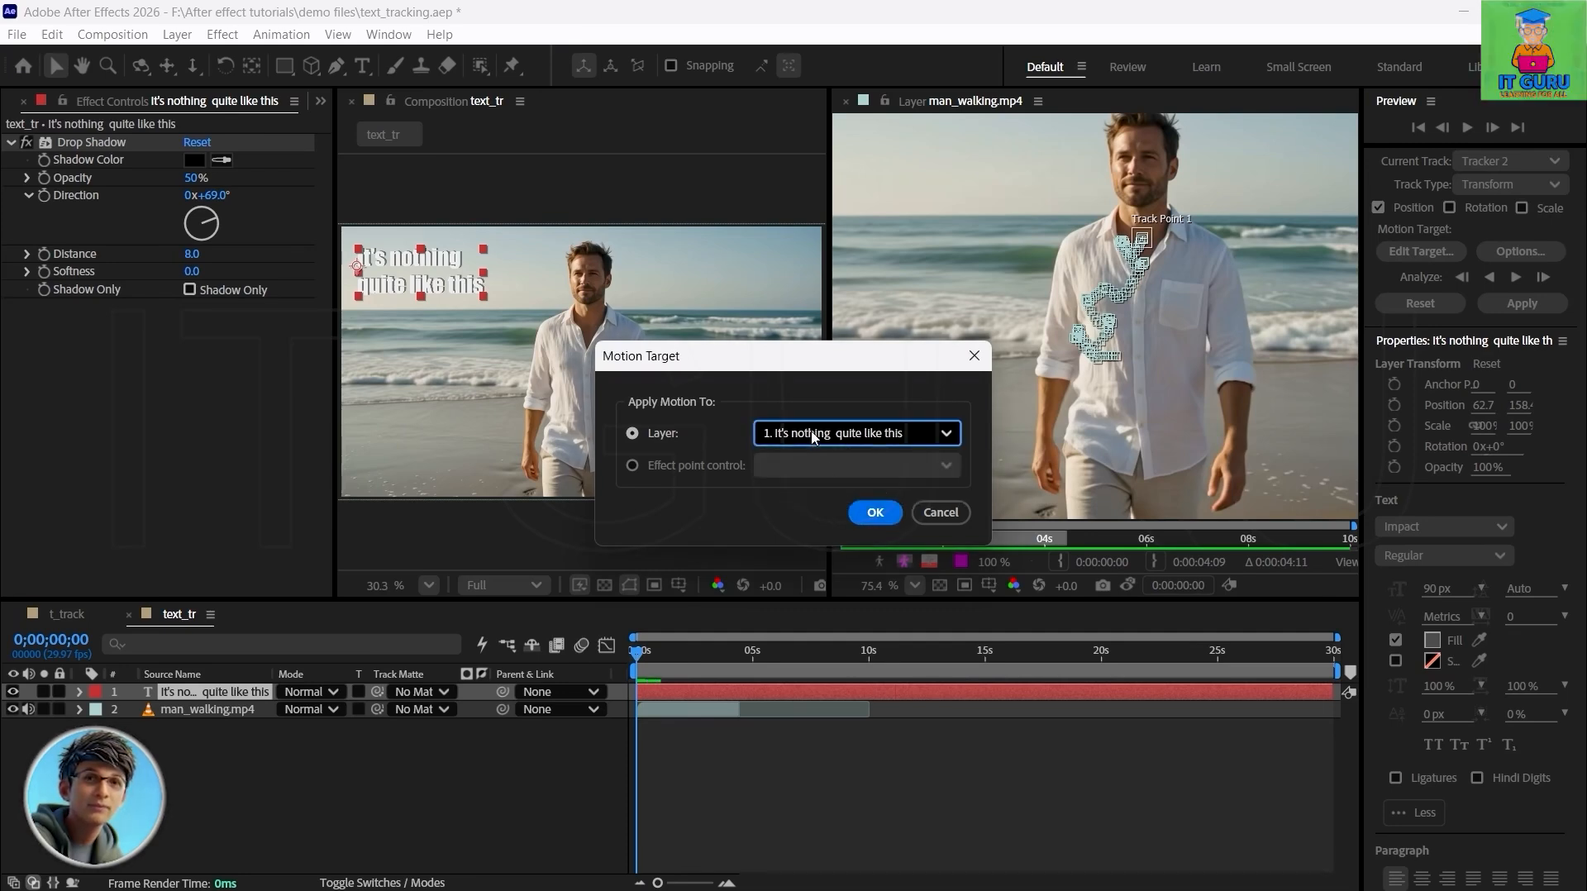
{"action": "left_click", "coordinate": [876, 513]}
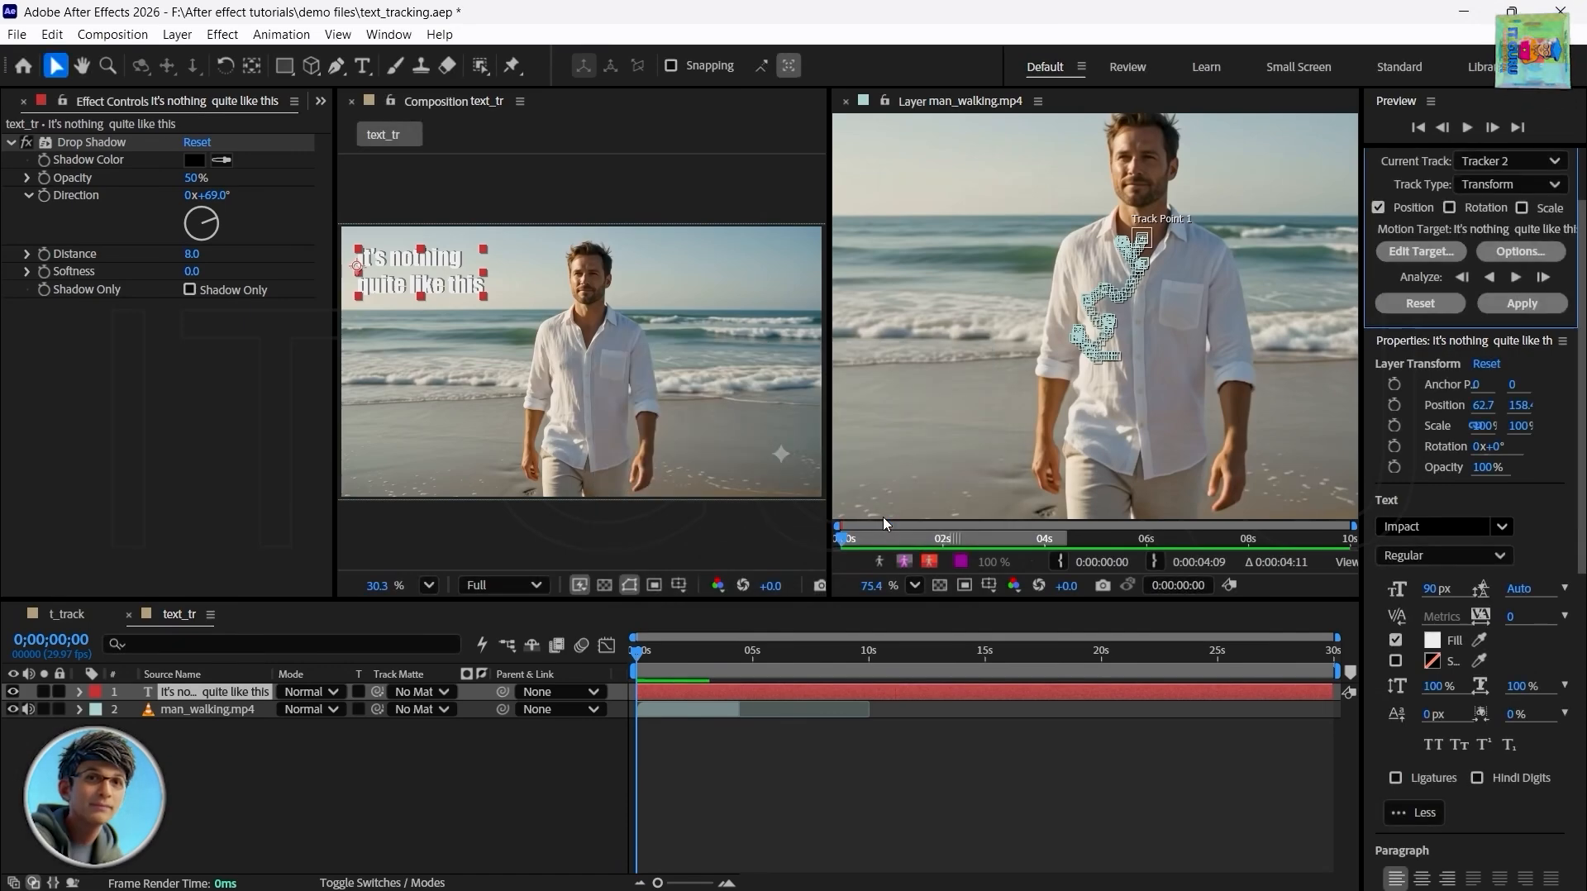
- Apply Tracker 2's motion data to the text layer in both the X and Y dimensions
{"action": "left_click", "coordinate": [1521, 305]}
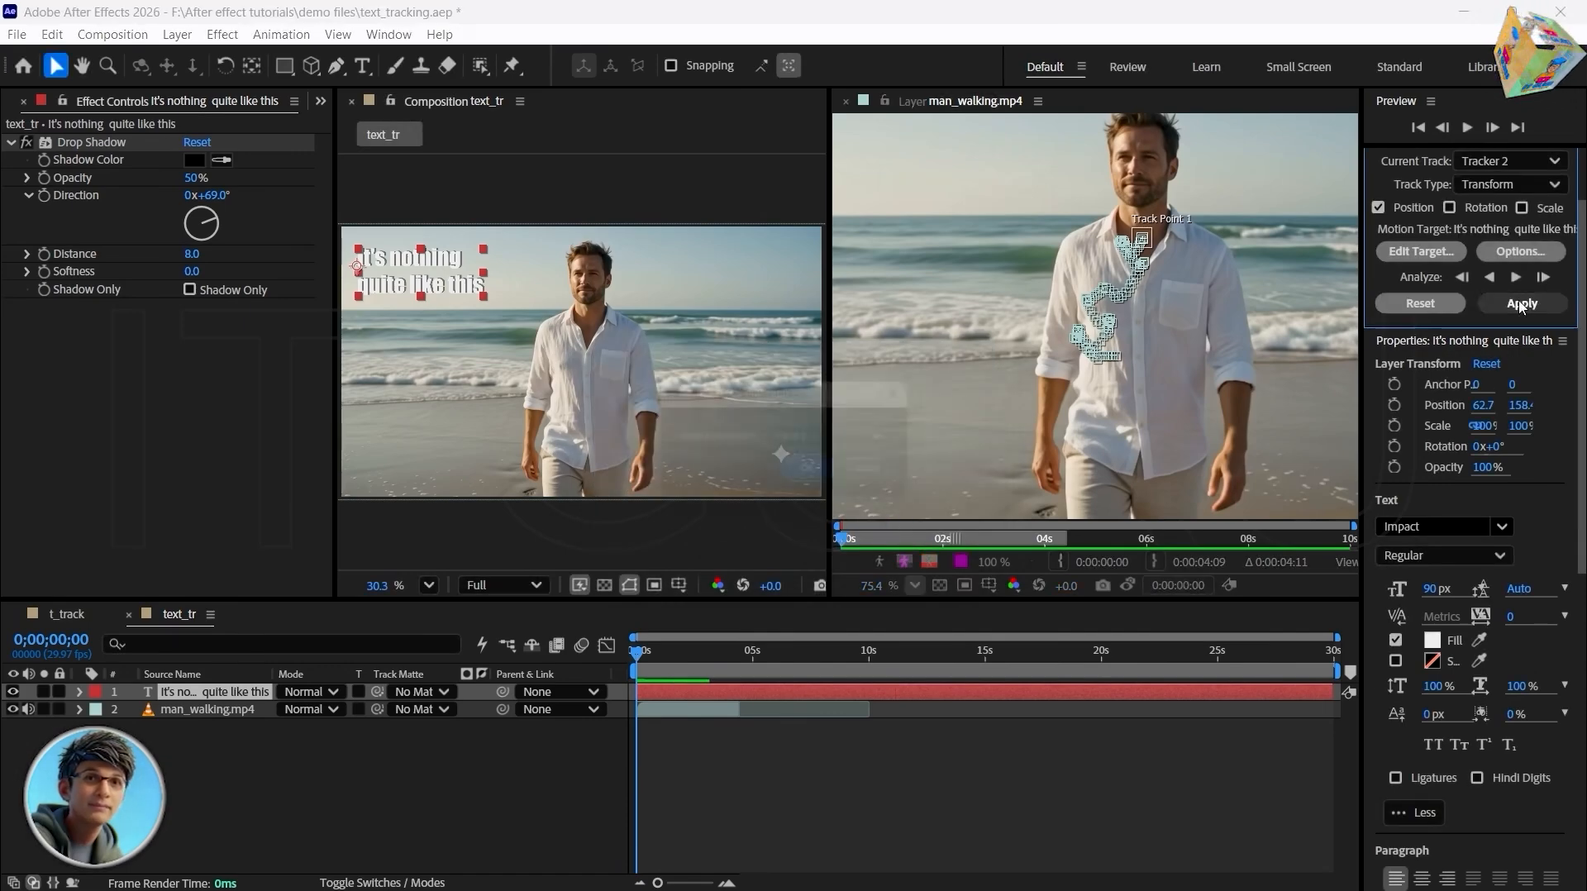
{"action": "left_click", "coordinate": [792, 445]}
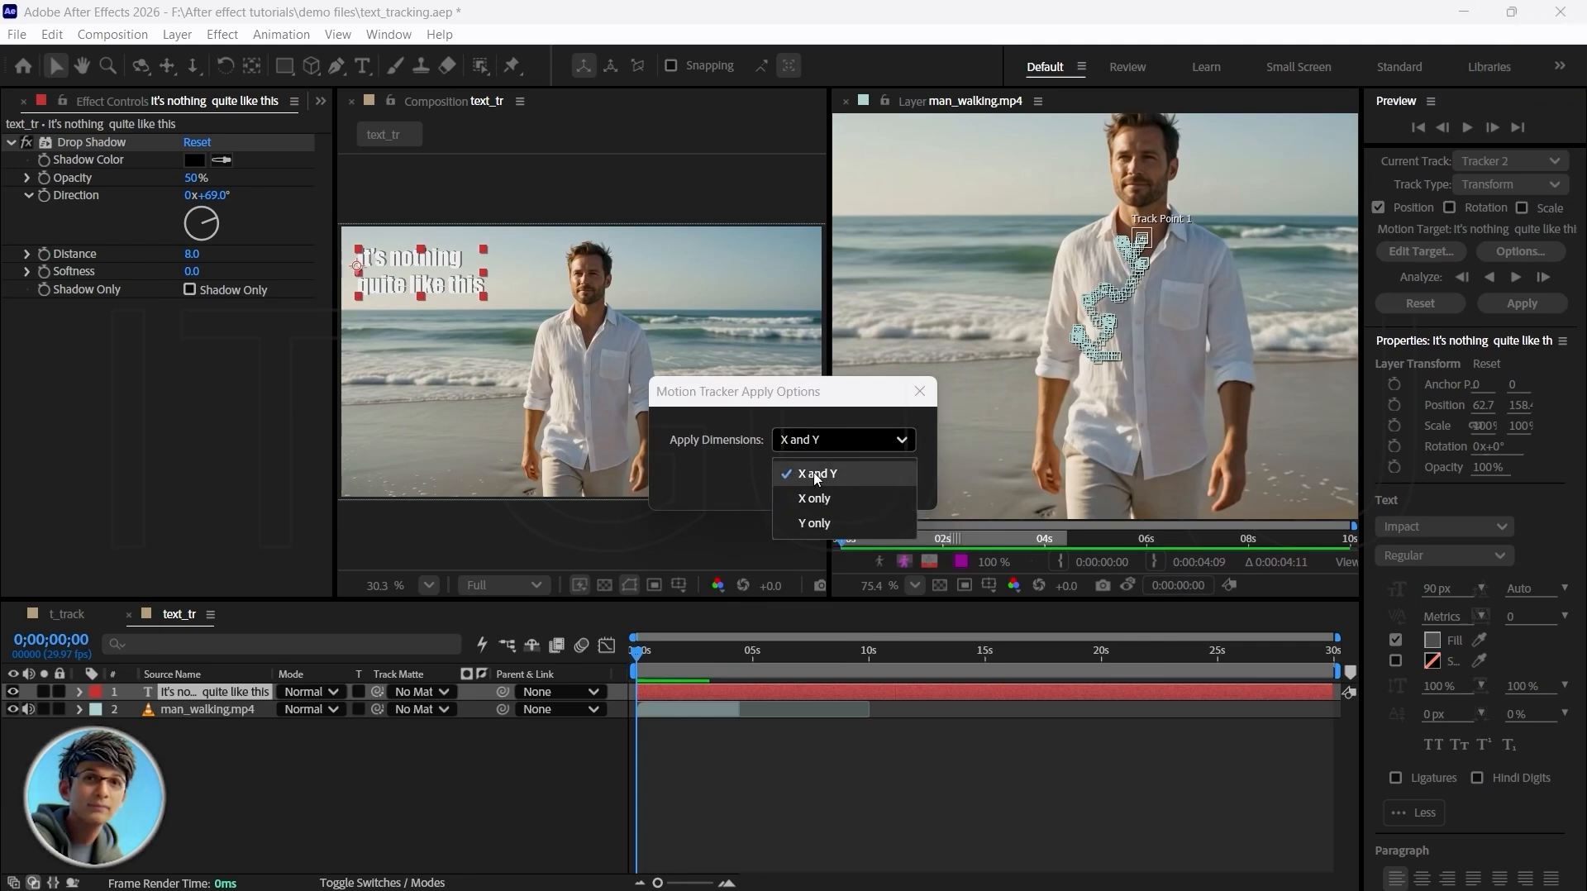
{"action": "left_click", "coordinate": [817, 480]}
{"action": "left_click", "coordinate": [821, 475]}
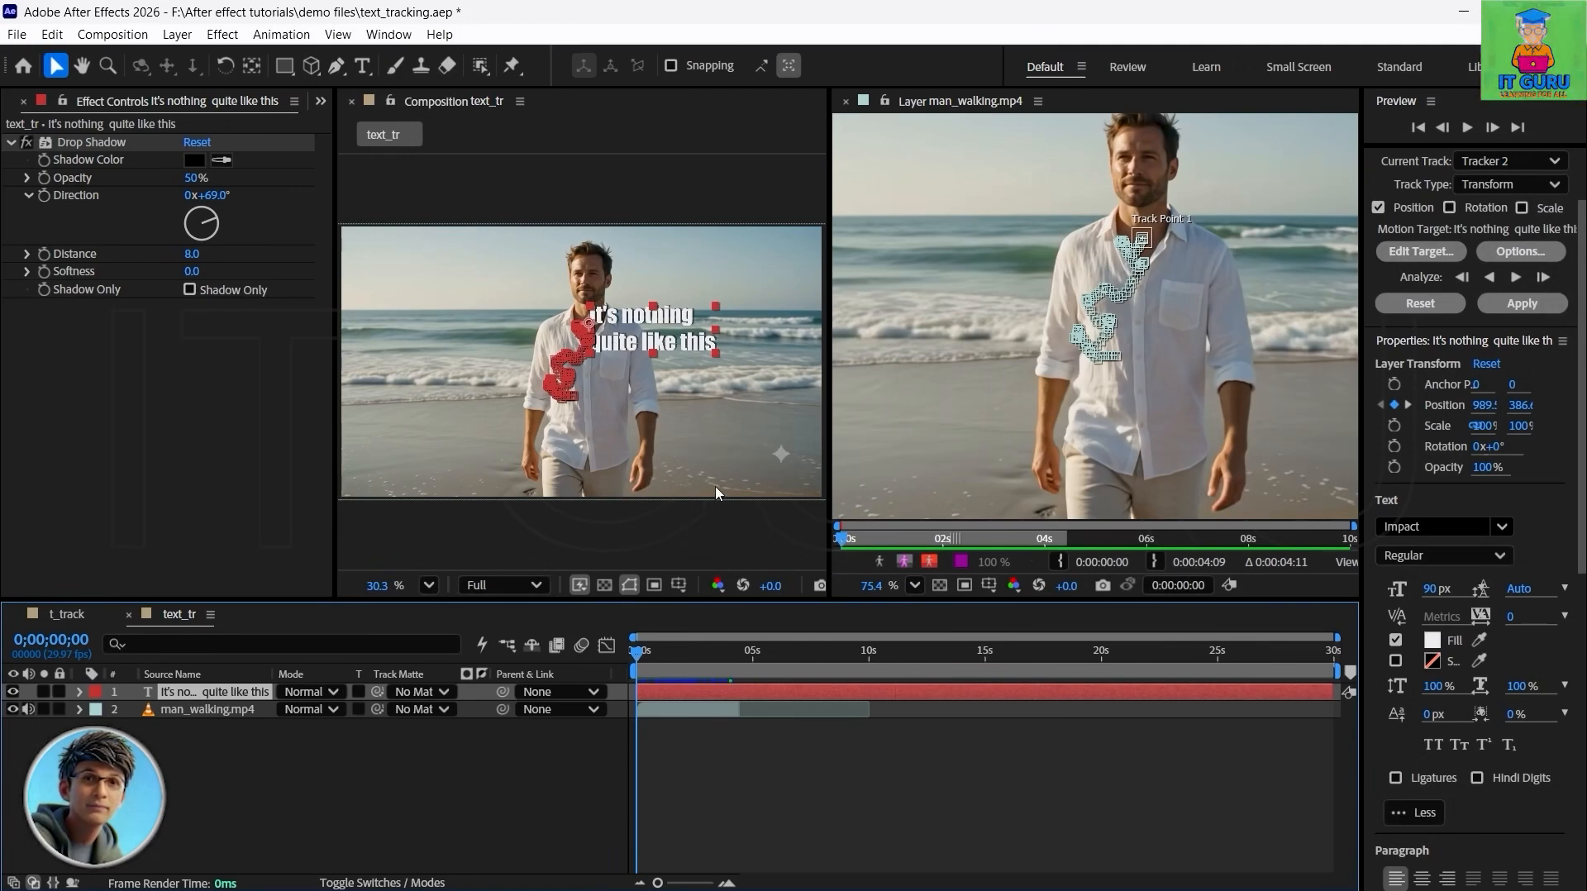
{"action": "left_click_drag", "start_coordinate": [637, 651], "coordinate": [607, 686]}
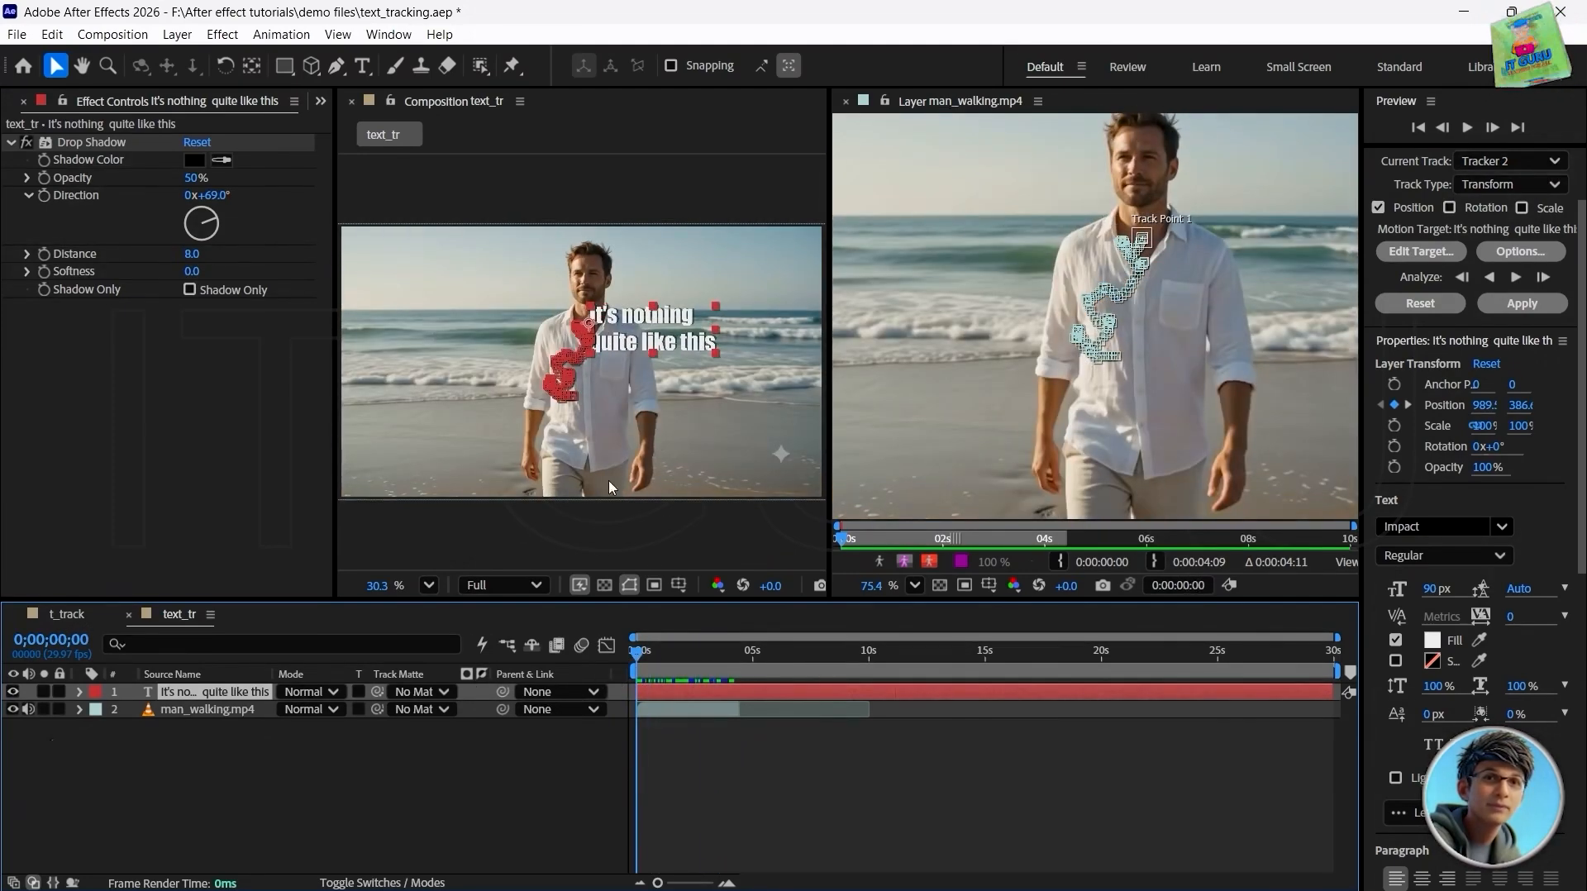
- Offset the text layer's Anchor Point to 770, 27 to place the text beside the man, and preview the tracked motion
{"action": "left_click", "coordinate": [79, 691]}
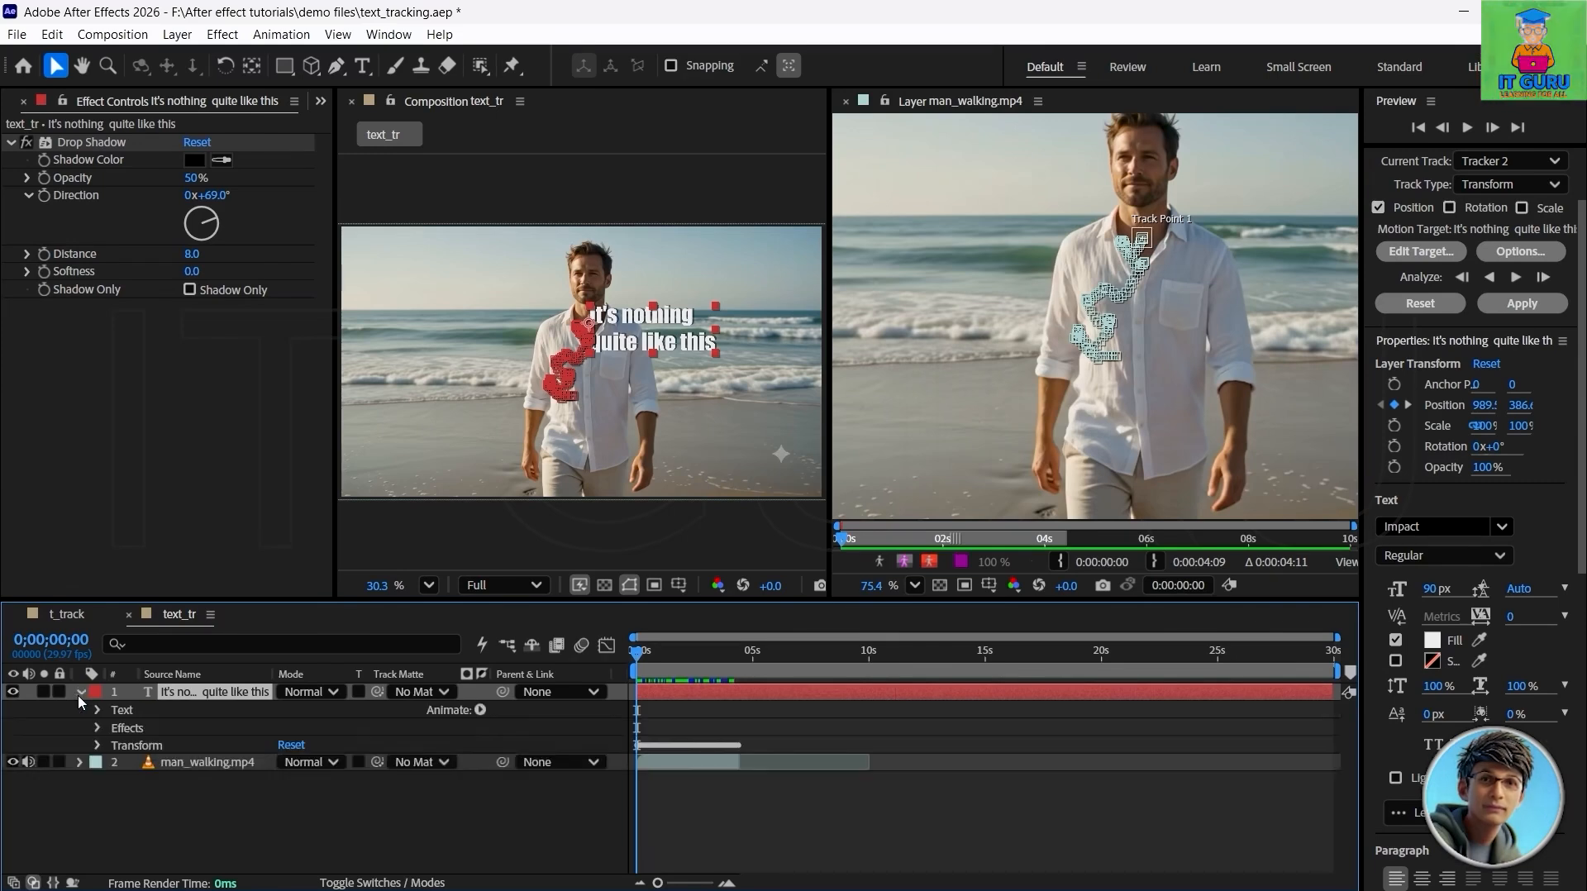
{"action": "left_click", "coordinate": [97, 745]}
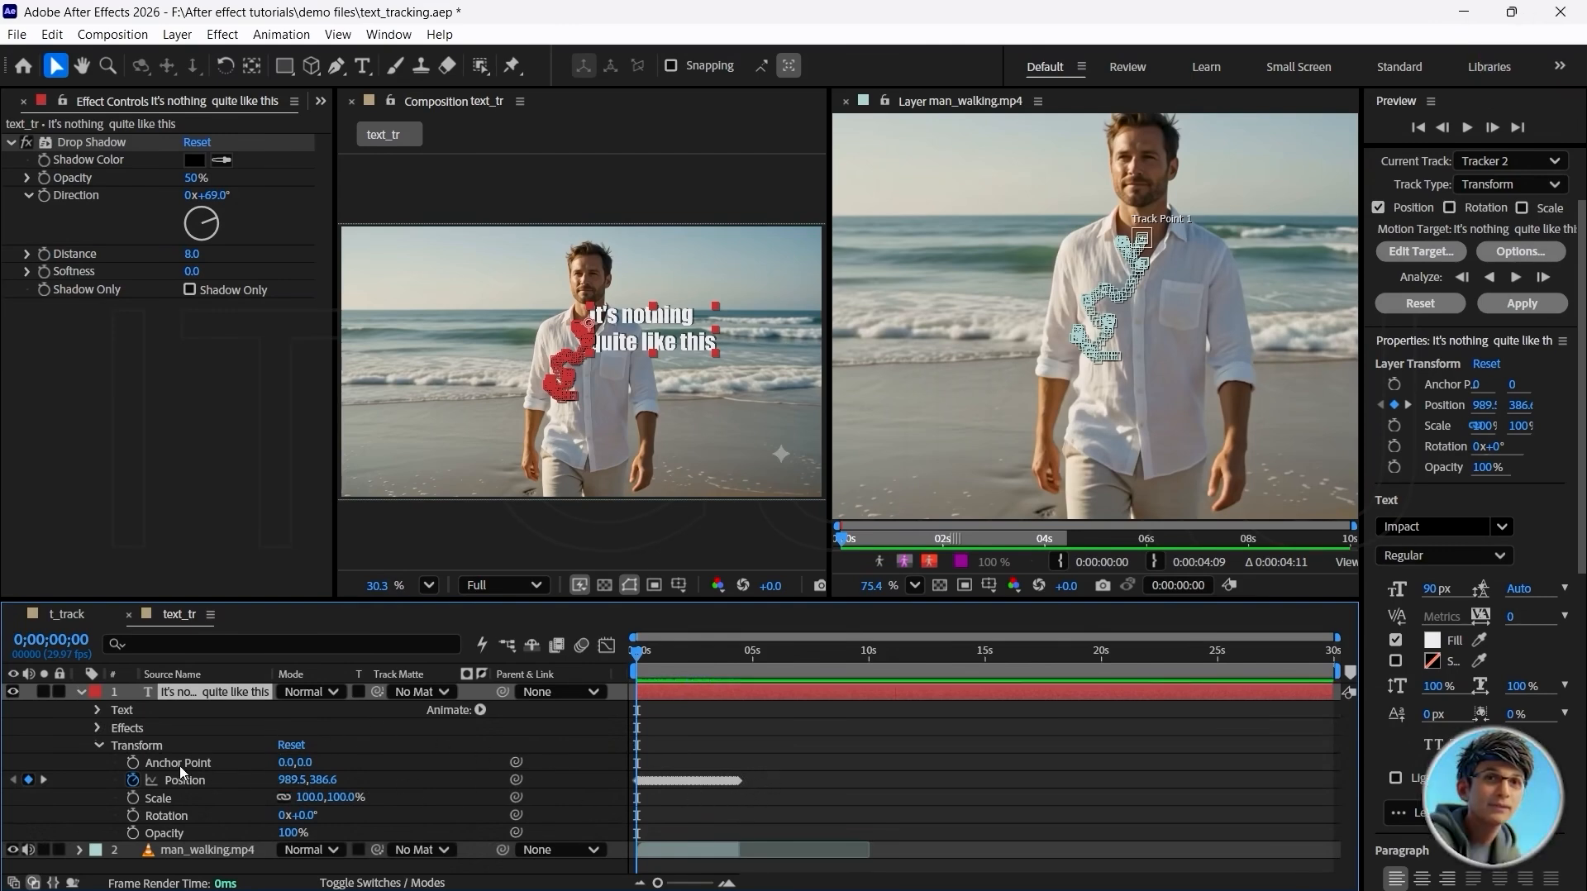
{"action": "left_click_drag", "start_coordinate": [292, 771], "coordinate": [302, 802]}
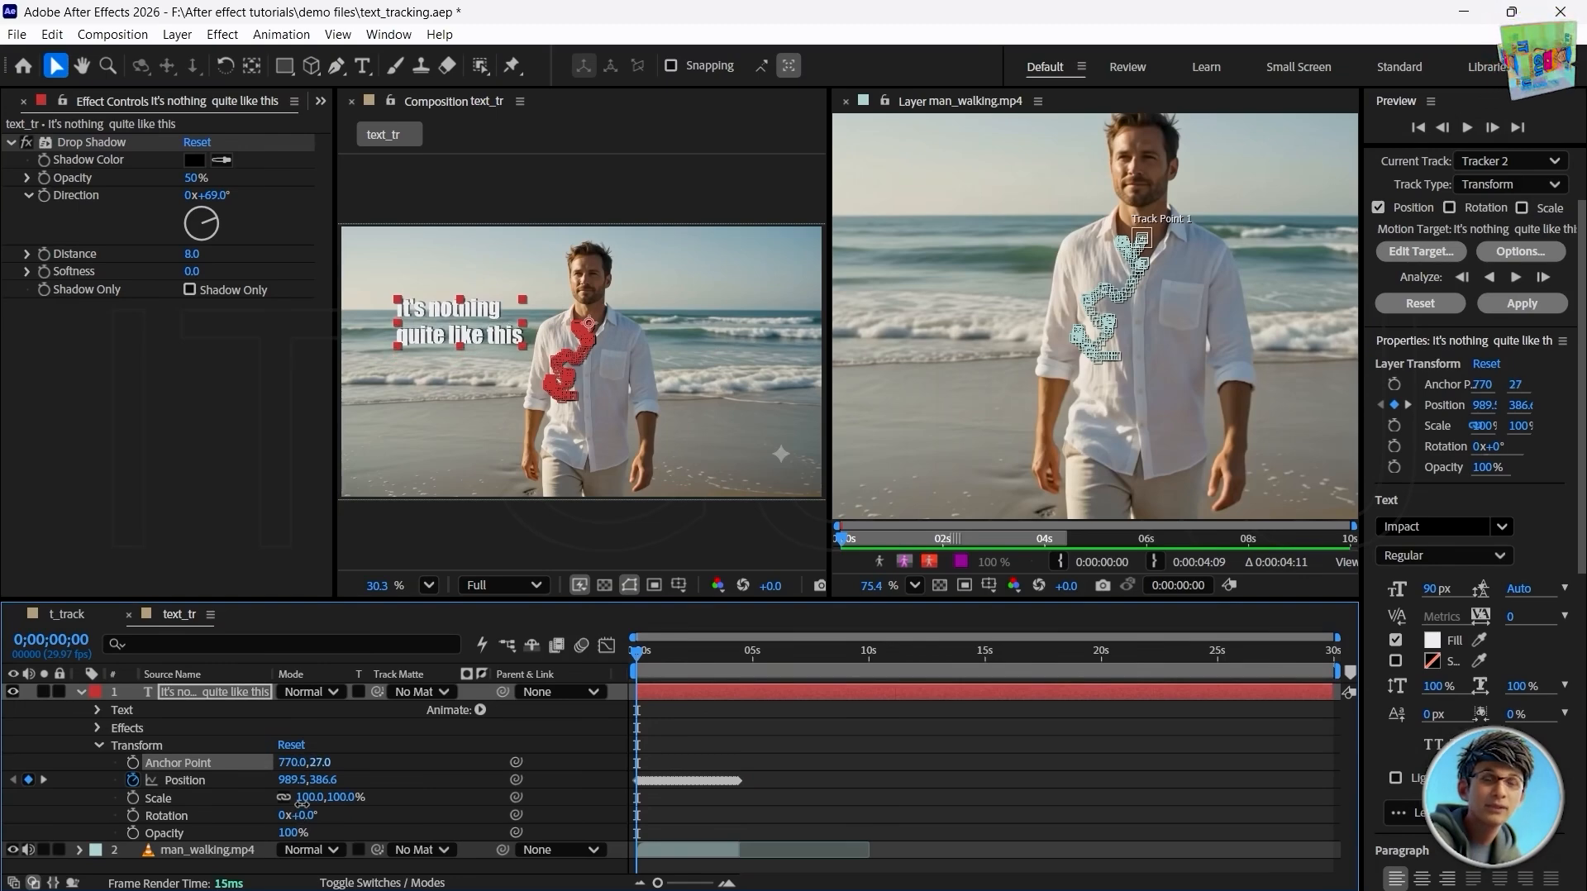
{"action": "key", "text": "space"}
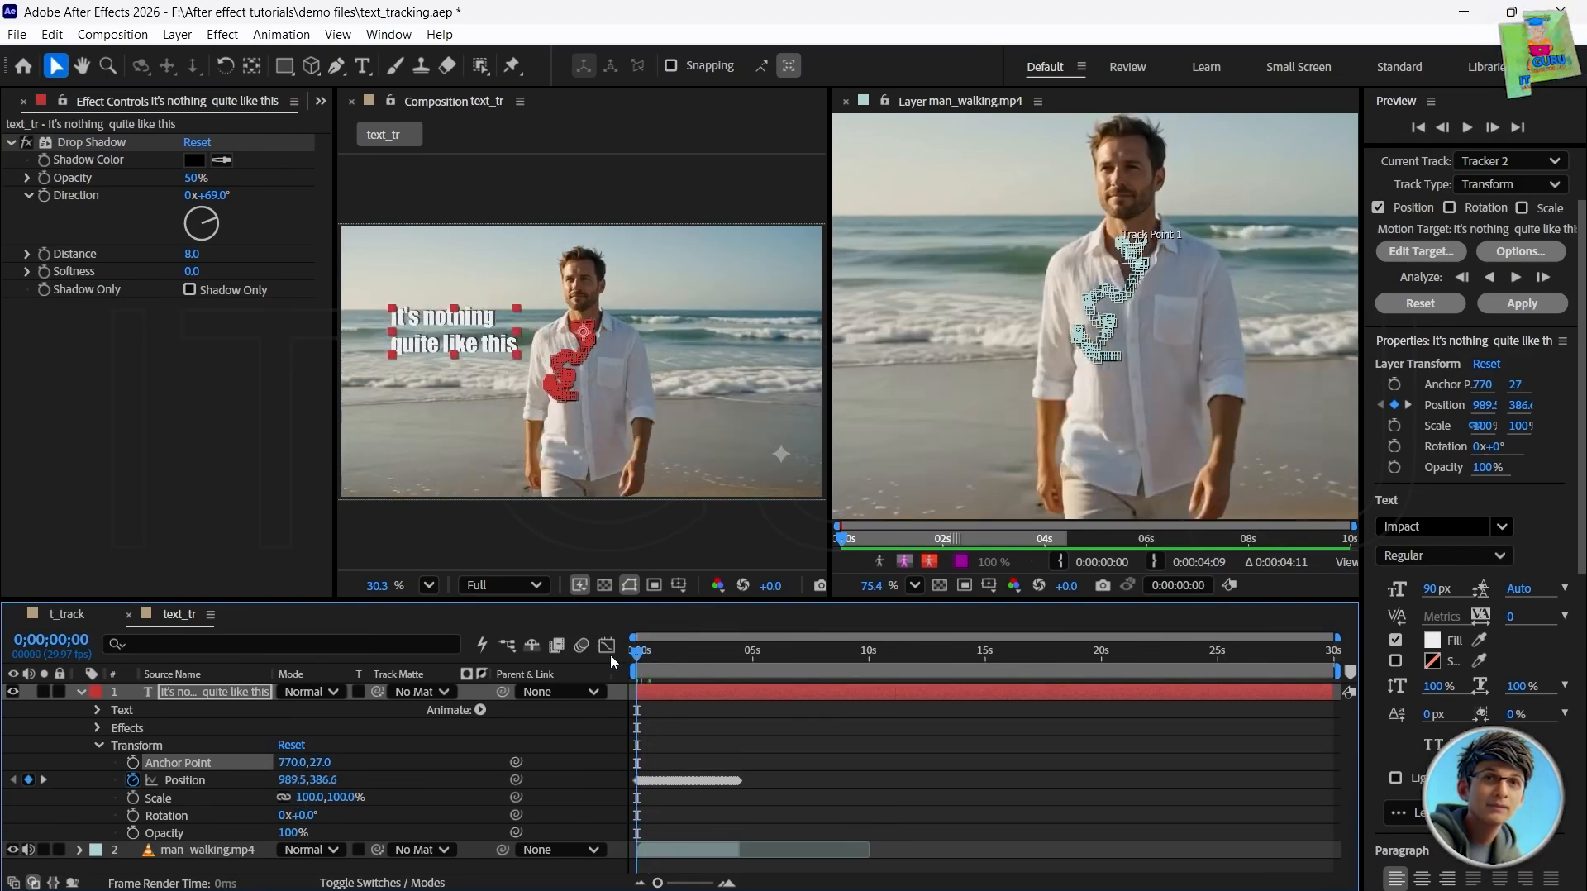
{"action": "key", "text": "space"}
{"action": "key", "text": "space"}
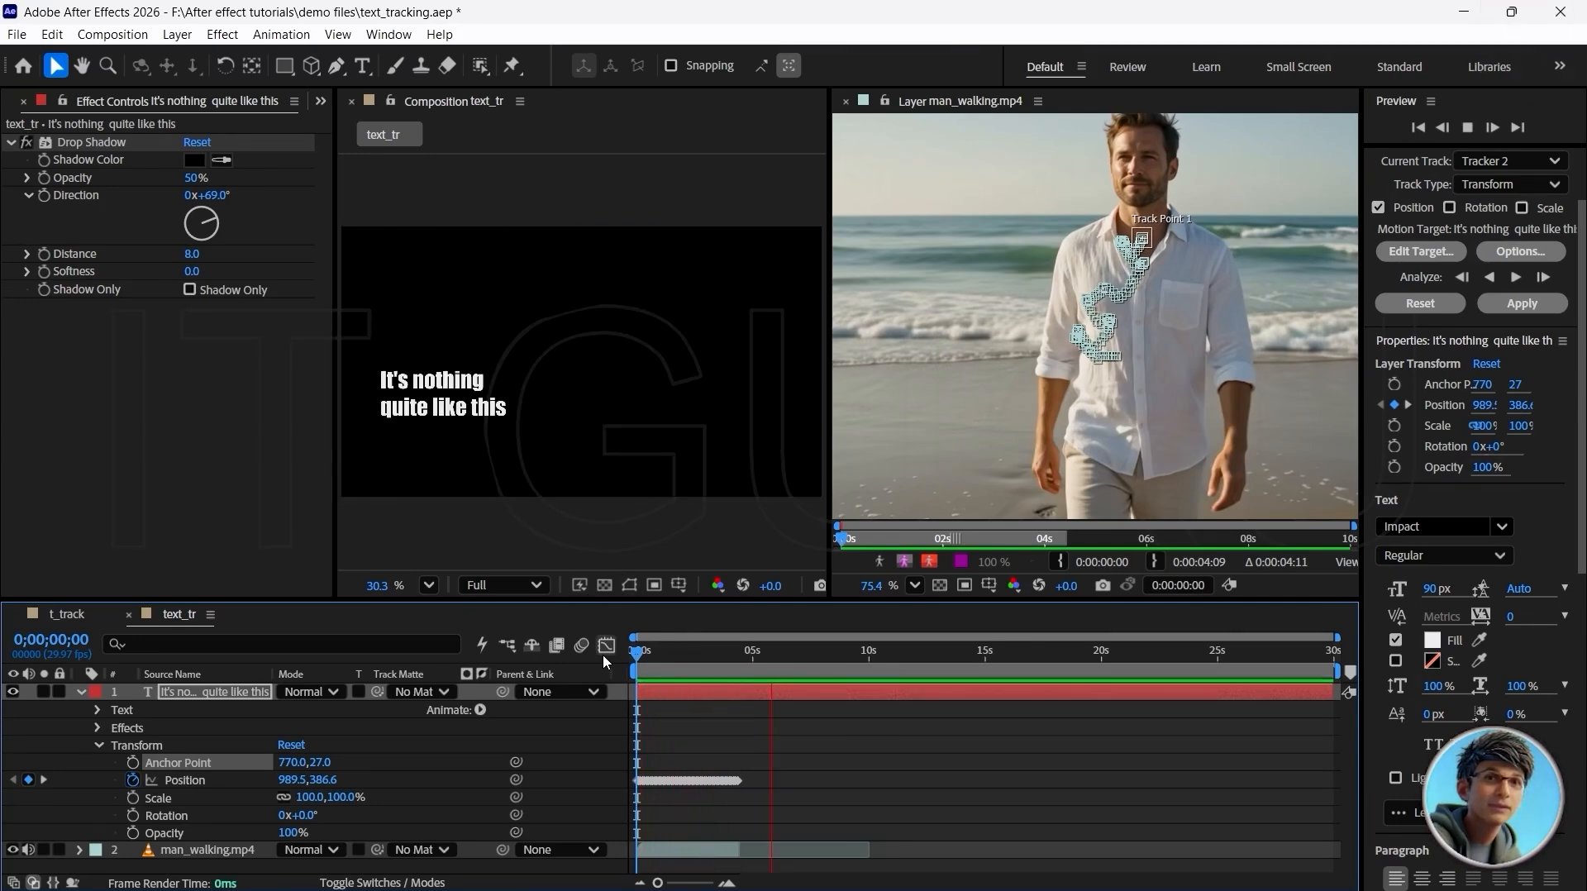
{"action": "key", "text": "space"}
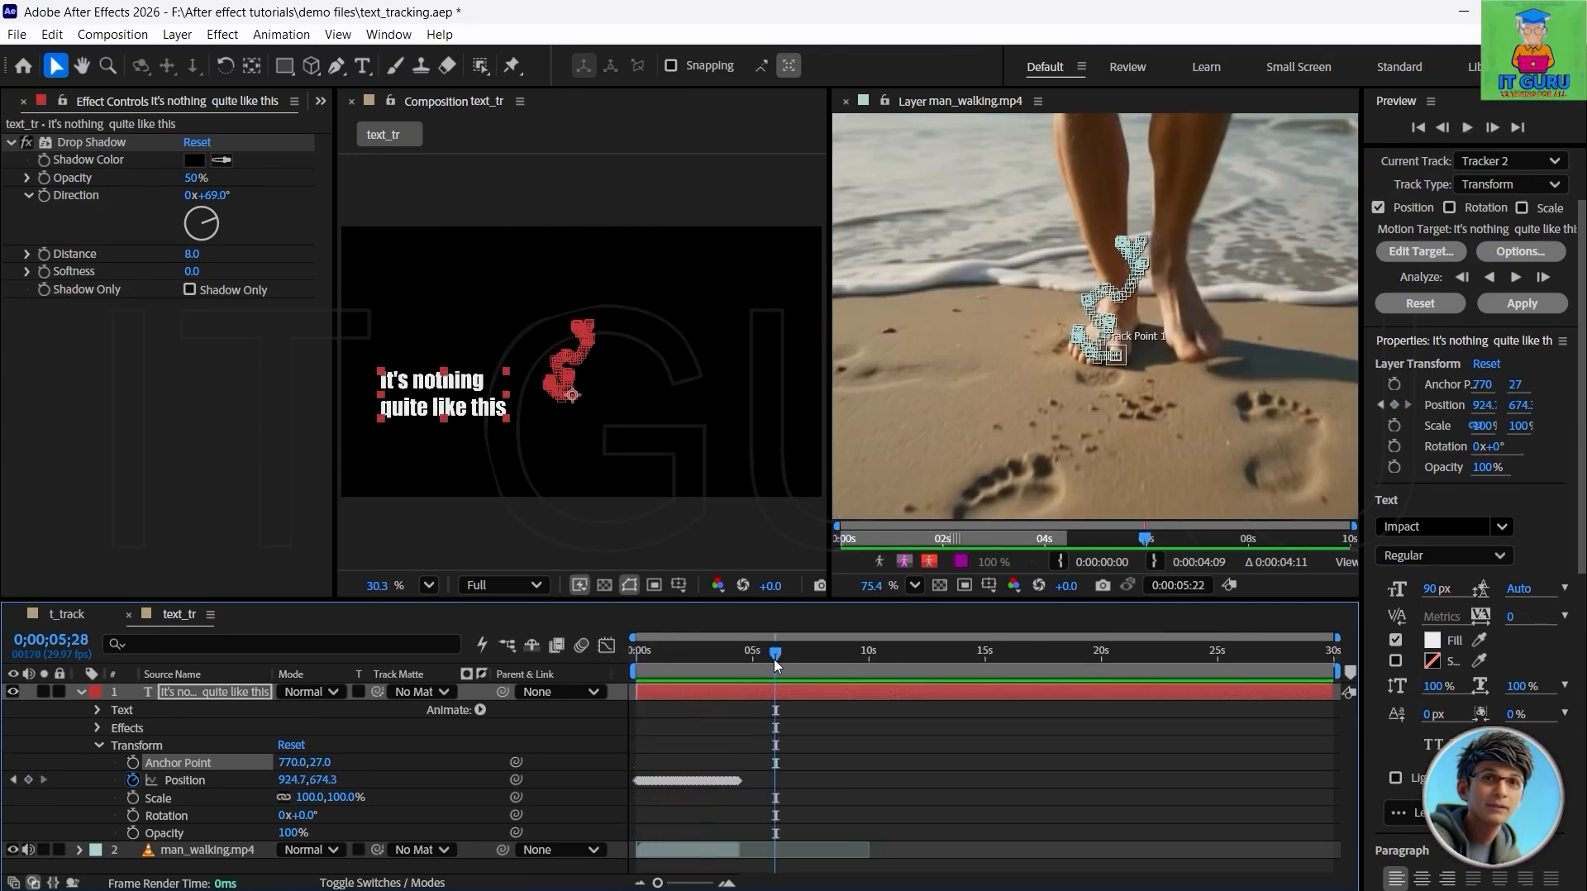
{"action": "left_click_drag", "start_coordinate": [775, 657], "coordinate": [617, 659]}
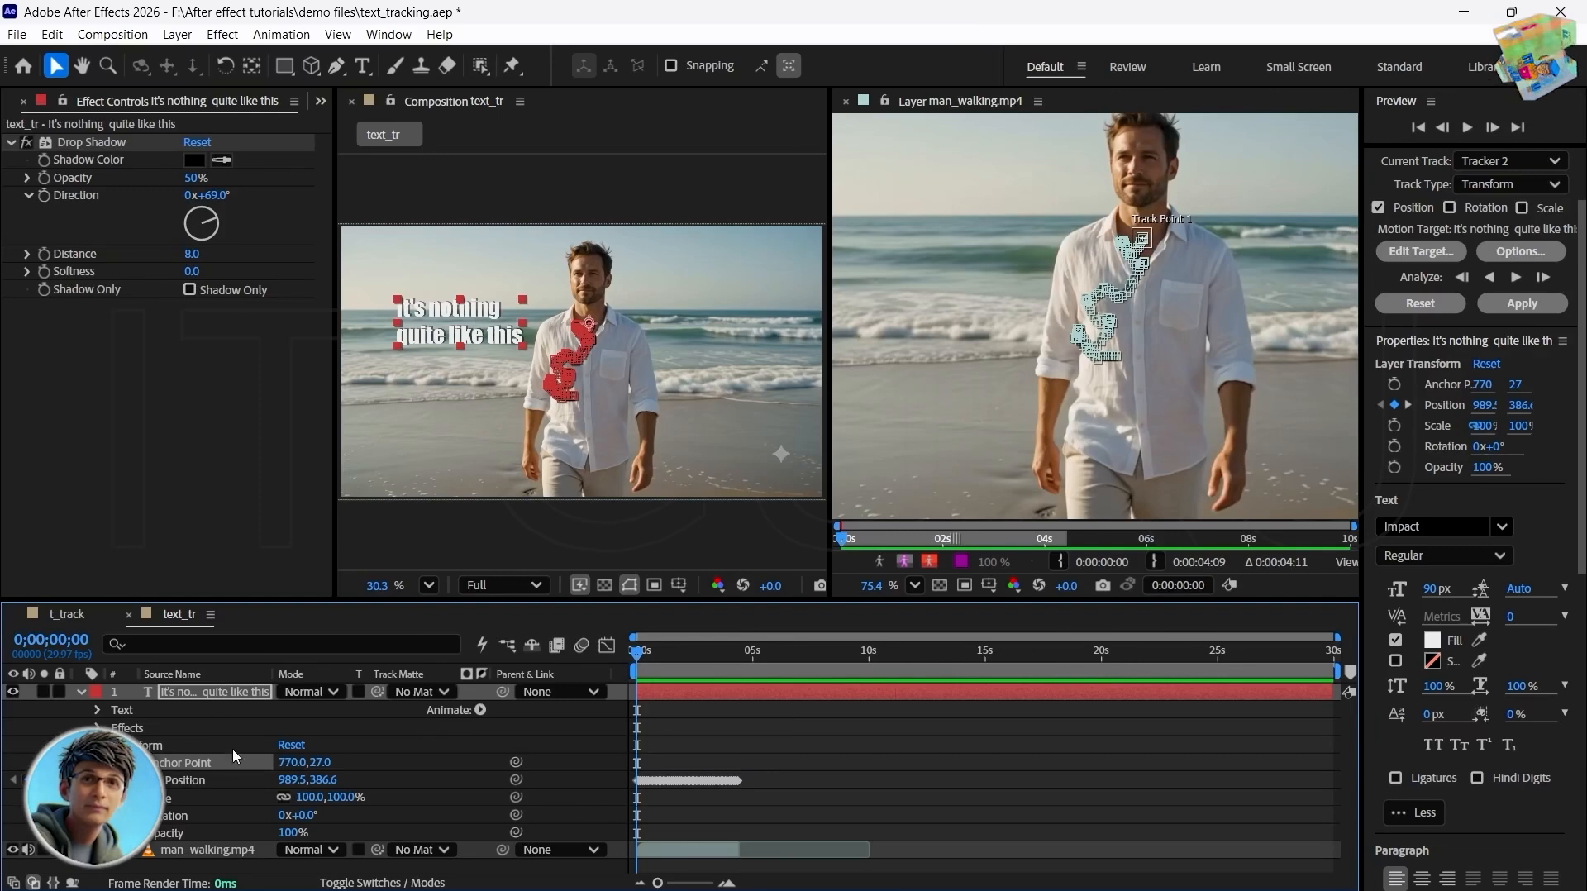
- Adjust the text layer's Anchor Point to 758, 163 and preview the composition from the first frame
{"action": "left_click_drag", "start_coordinate": [291, 762], "coordinate": [496, 724]}
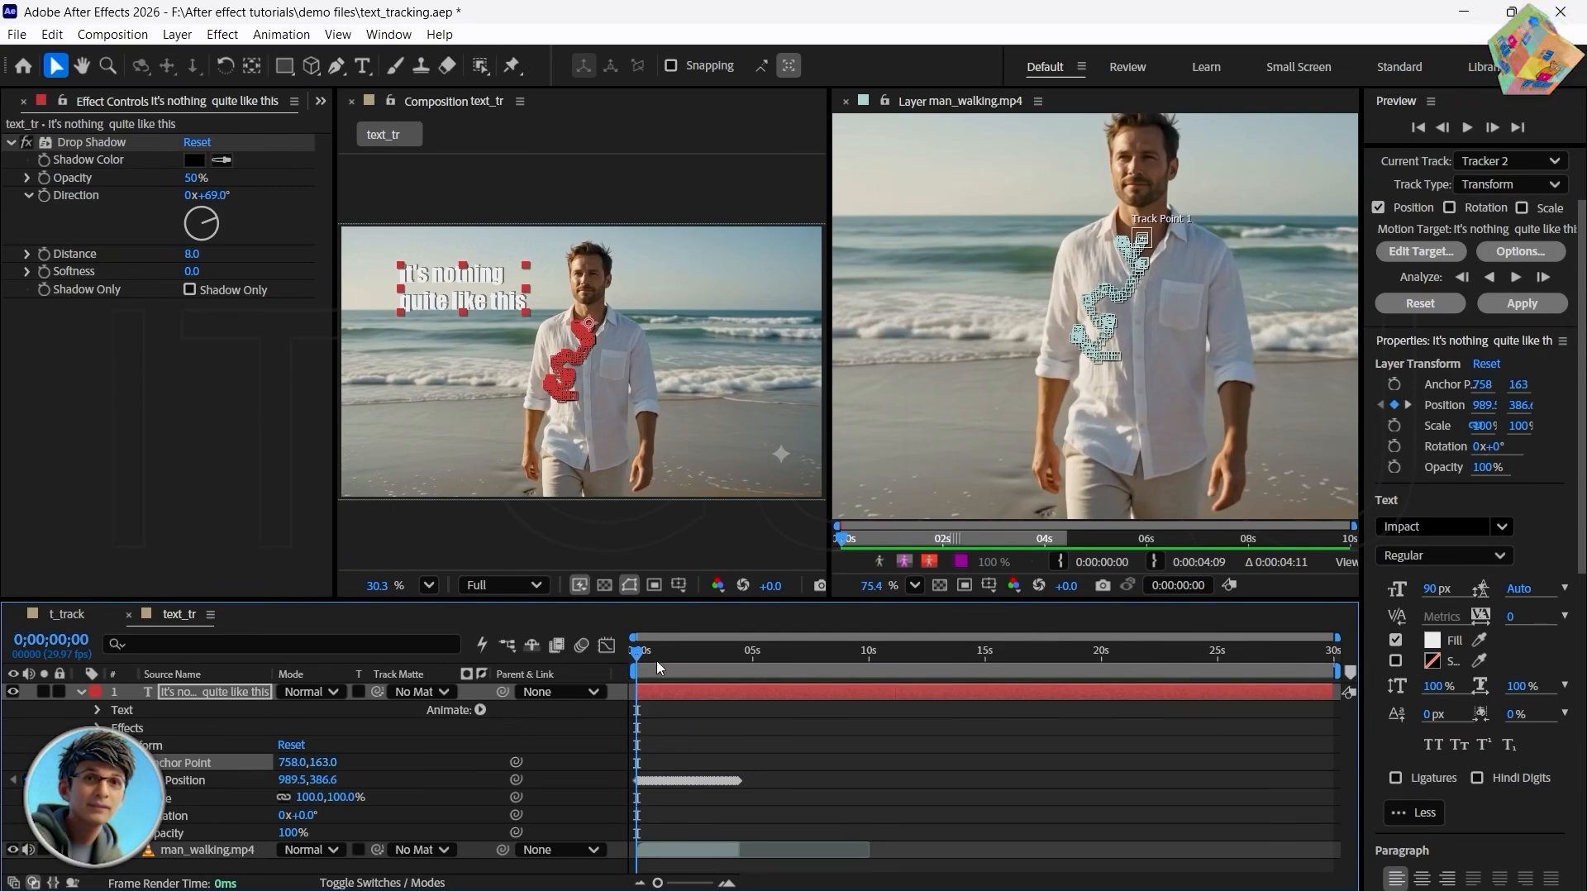
{"action": "key", "text": "space"}
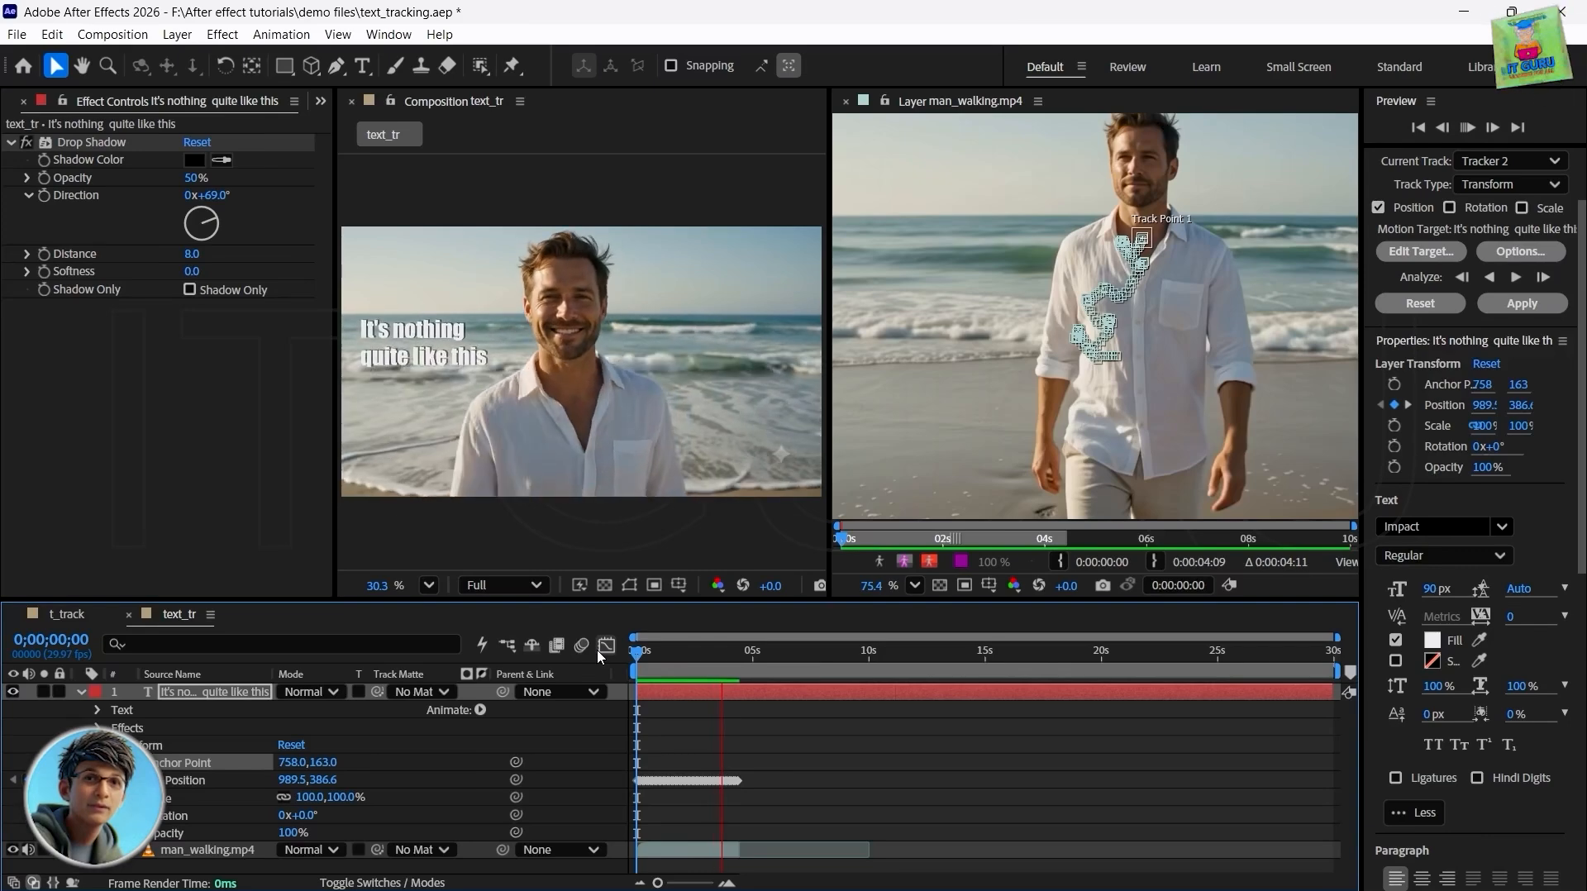
{"action": "key", "text": "space"}
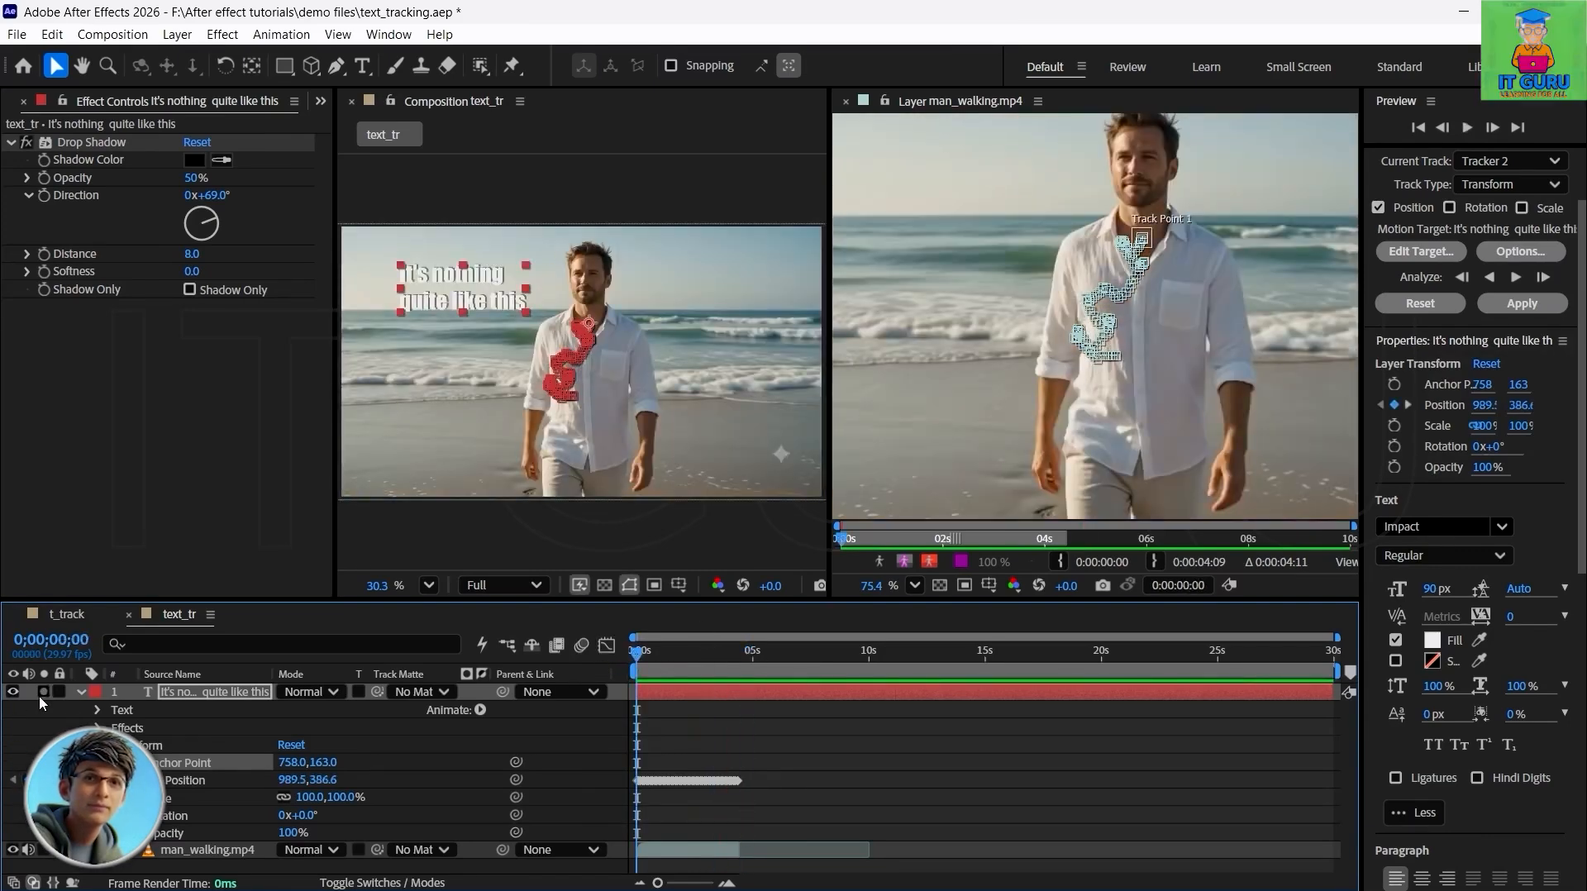
{"action": "left_click", "coordinate": [81, 692]}
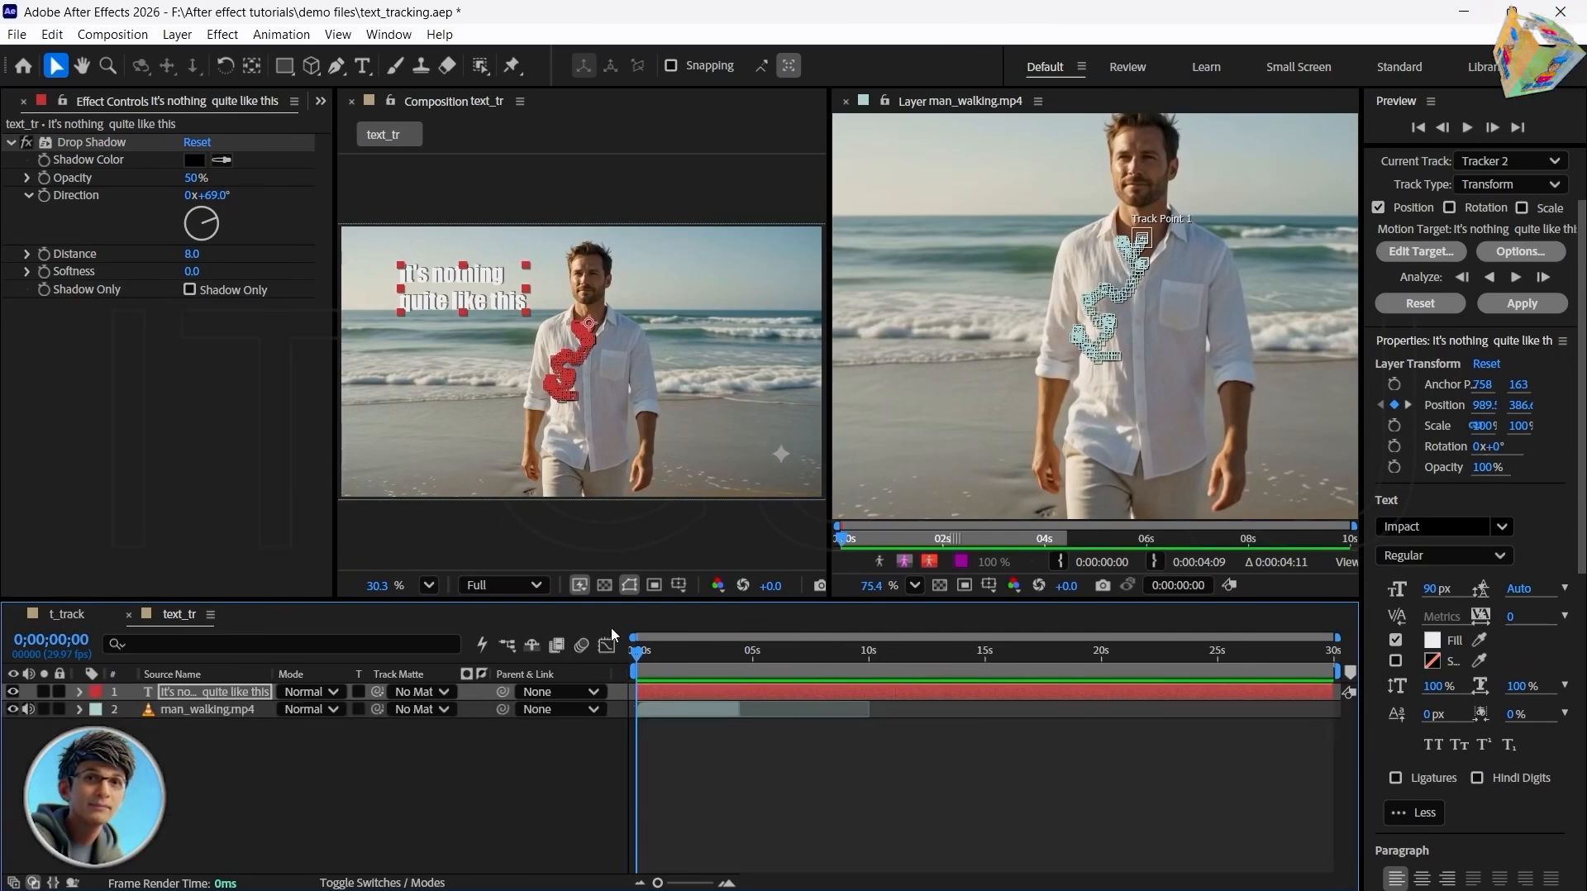
{"action": "key", "text": "space"}
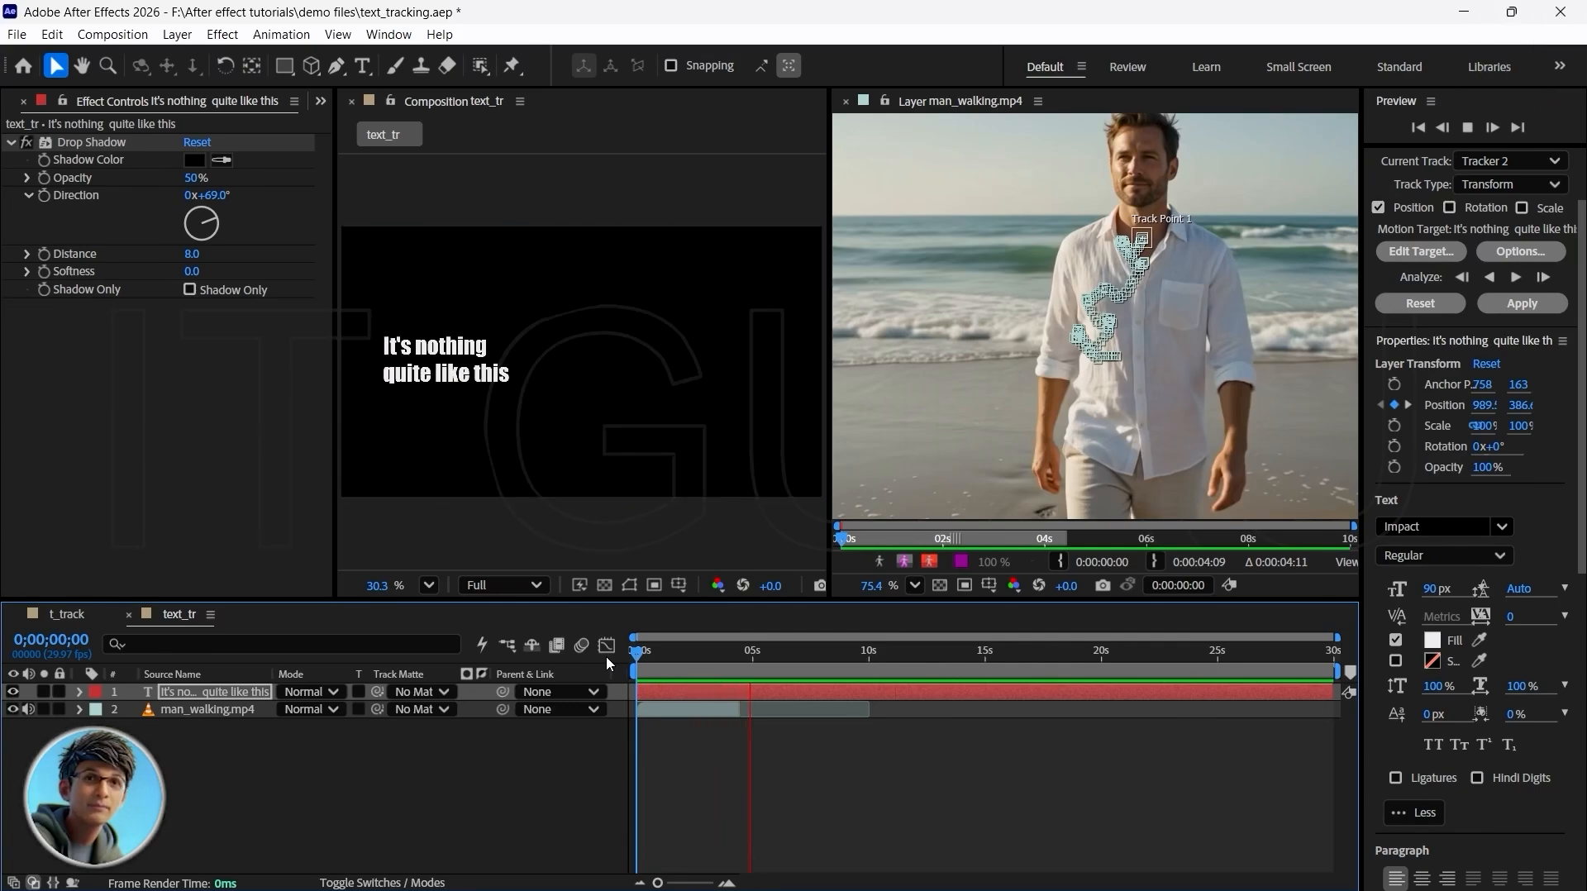
{"action": "key", "text": "space"}
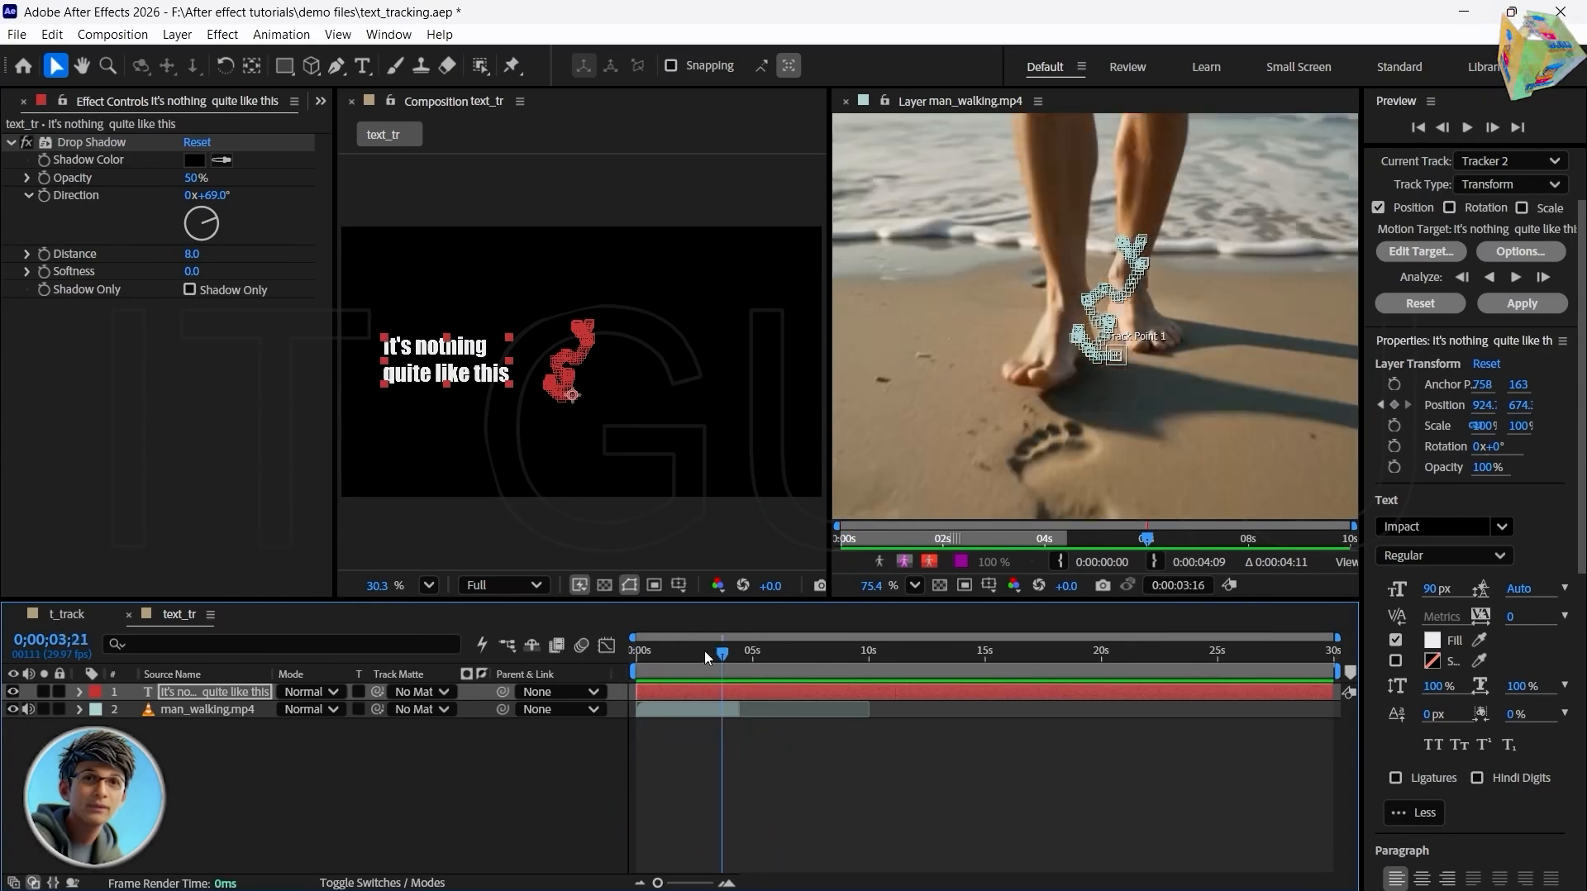
{"action": "key", "text": "Home"}
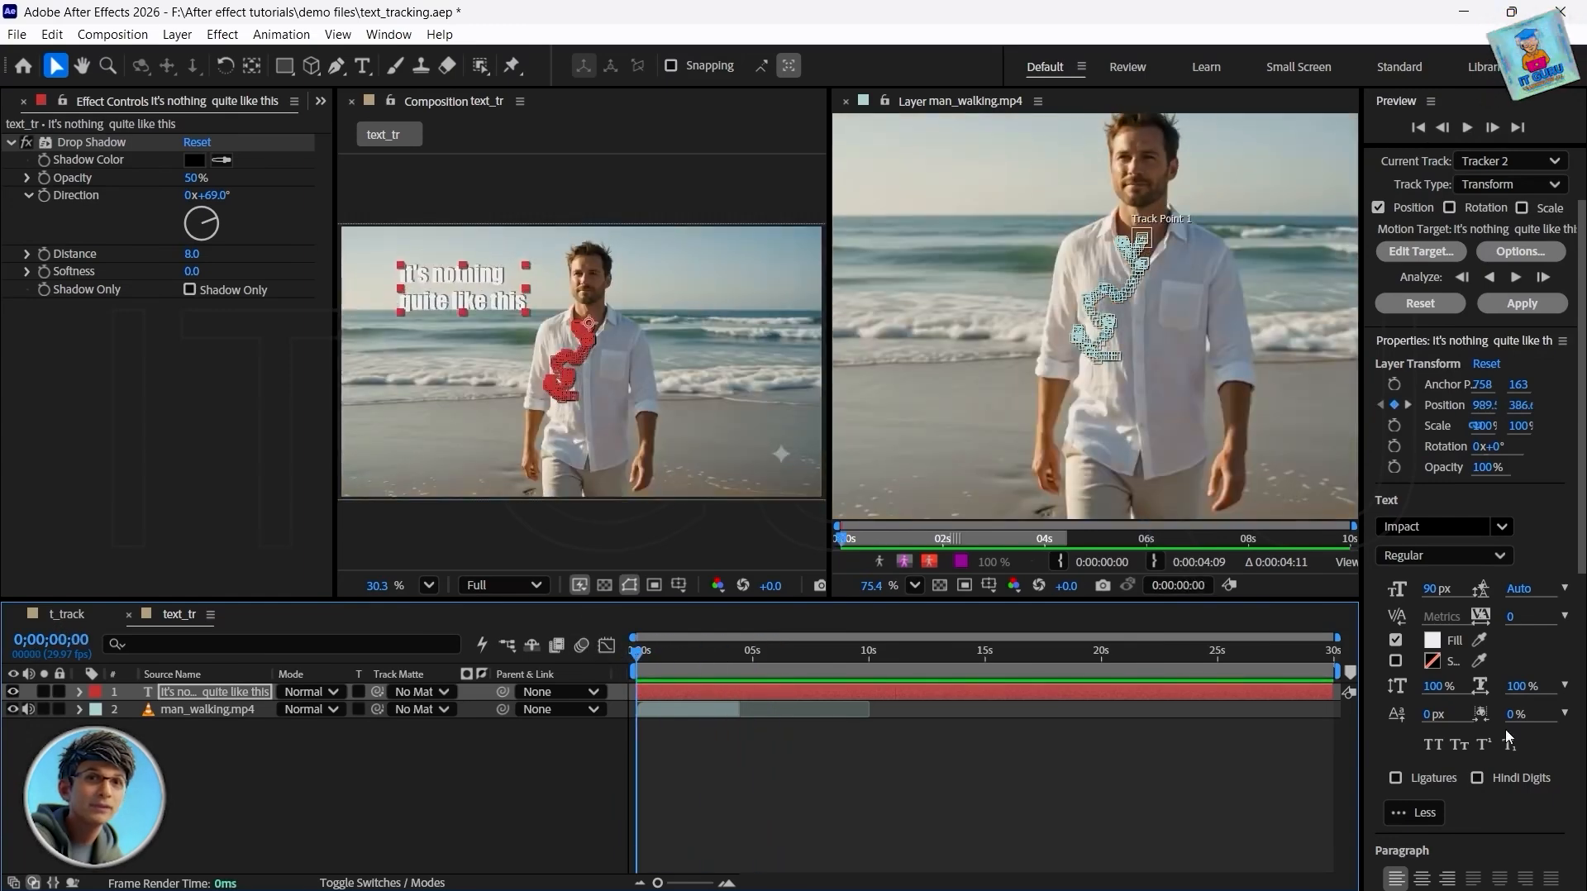
- Increase the text's font size to 110 px
{"action": "scroll", "coordinate": [1498, 831], "scroll_direction": "down", "scroll_amount": 3}
{"action": "scroll", "coordinate": [1498, 831], "scroll_direction": "down", "scroll_amount": 5}
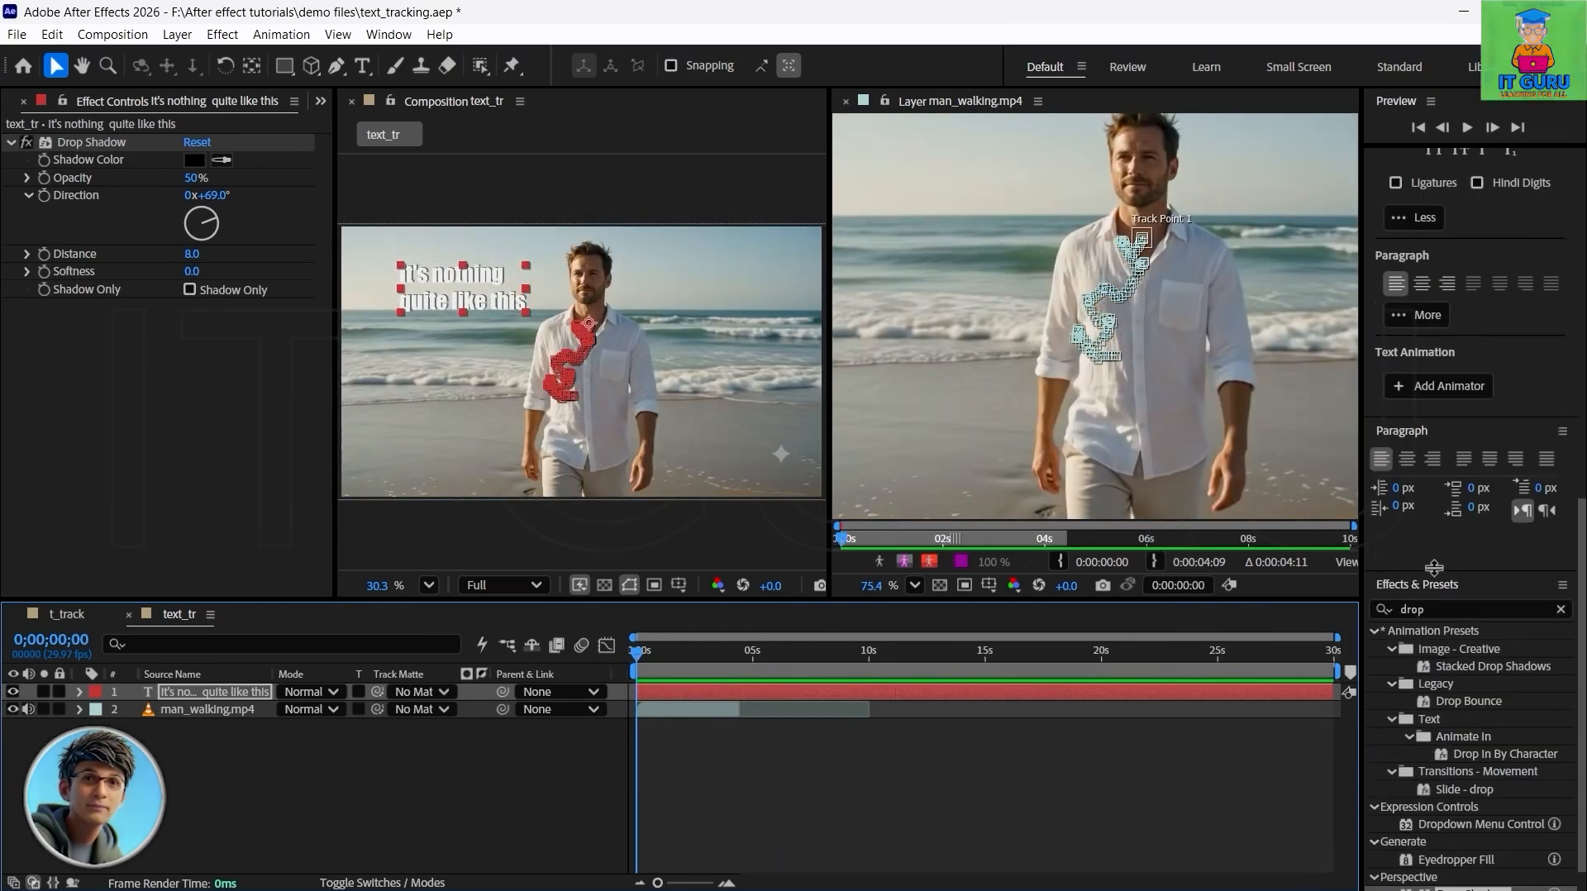
{"action": "scroll", "coordinate": [1435, 694], "scroll_direction": "up", "scroll_amount": 8}
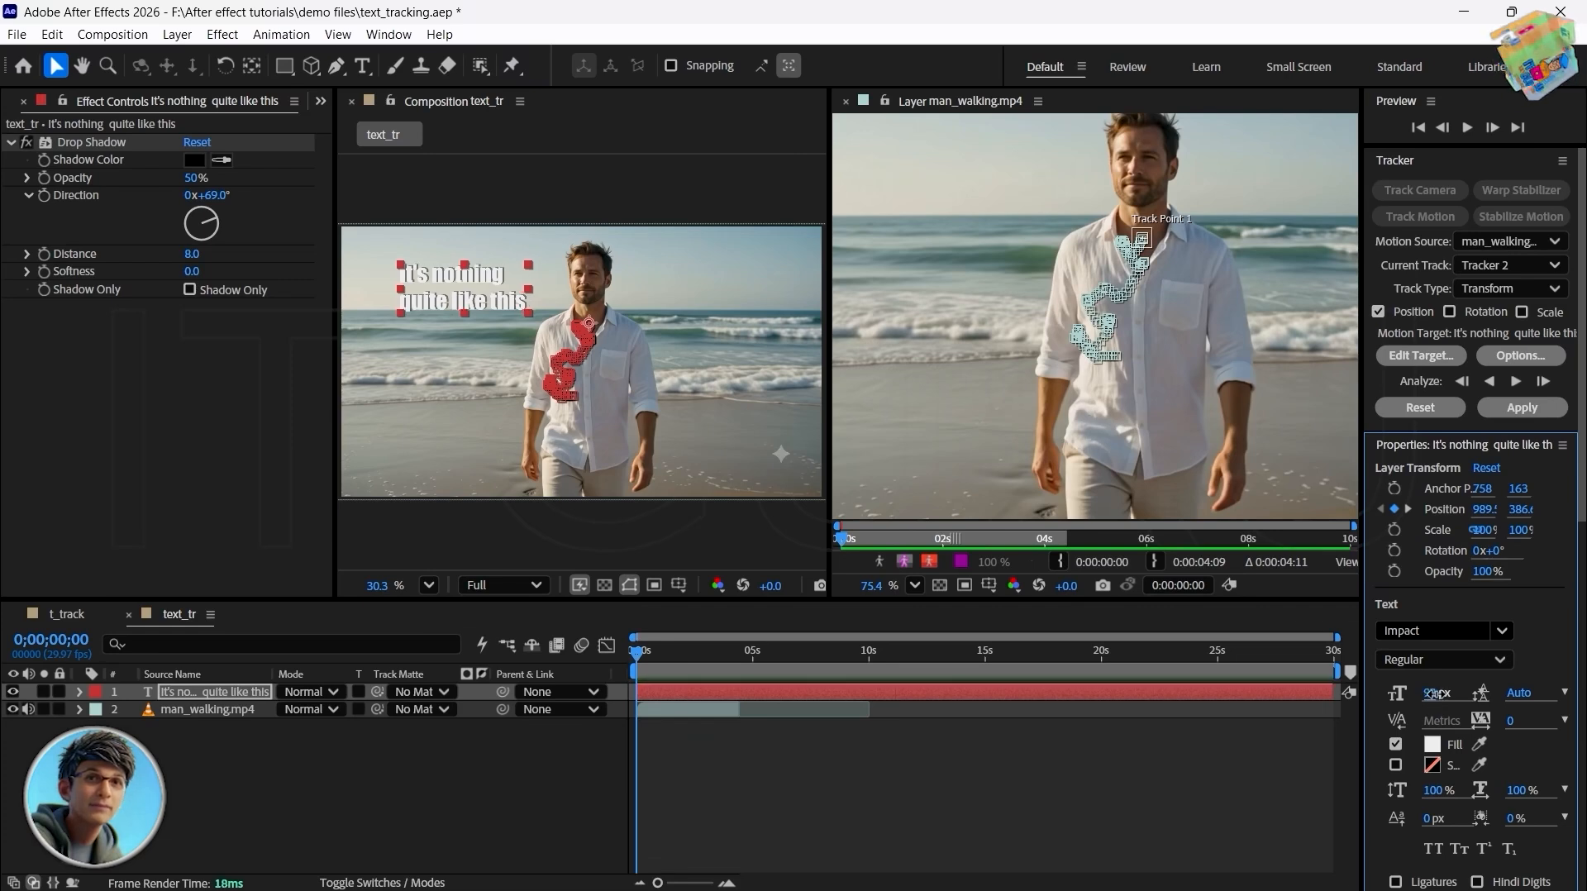
{"action": "left_click_drag", "start_coordinate": [1436, 693], "coordinate": [1460, 697]}
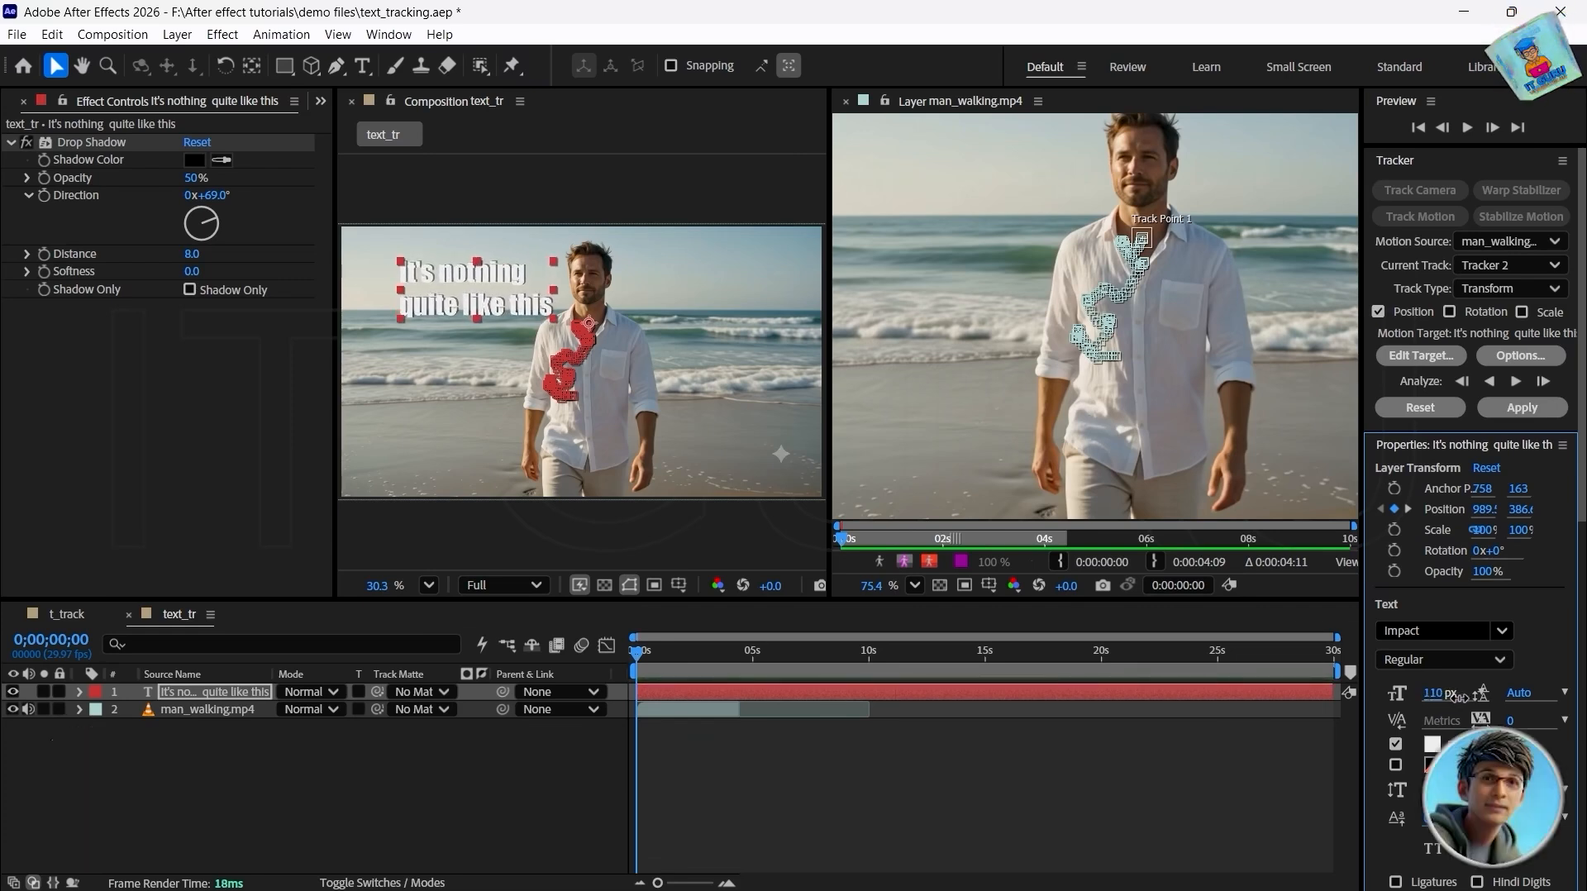
- Set the enlarged text layer's Anchor Point to 791, 192 and preview how it follows the man
{"action": "left_click", "coordinate": [80, 693]}
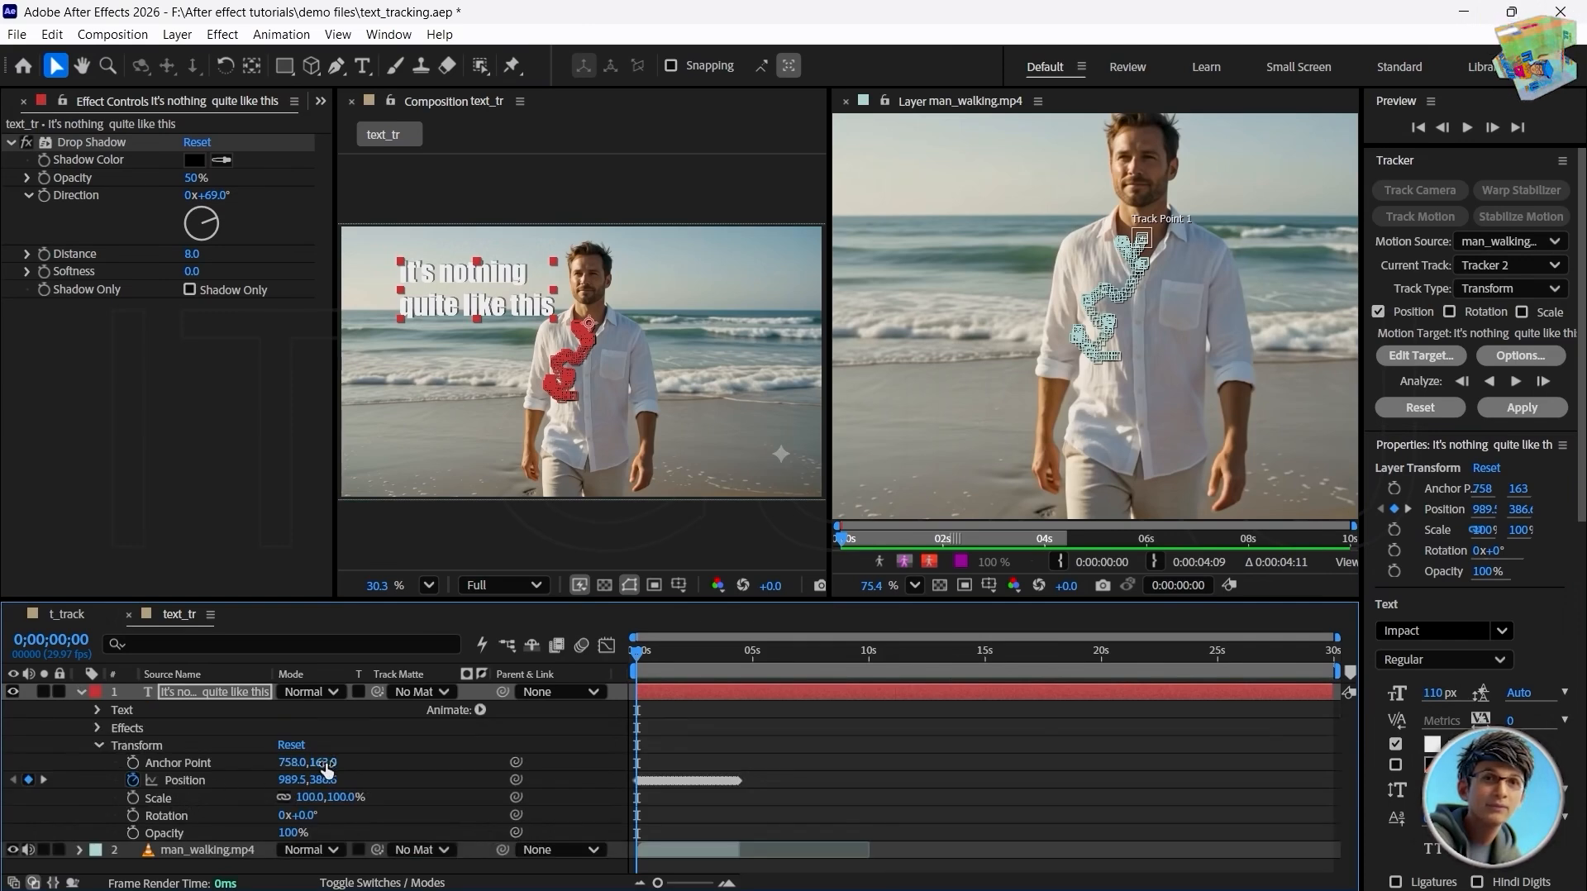
{"action": "left_click_drag", "start_coordinate": [293, 770], "coordinate": [372, 745]}
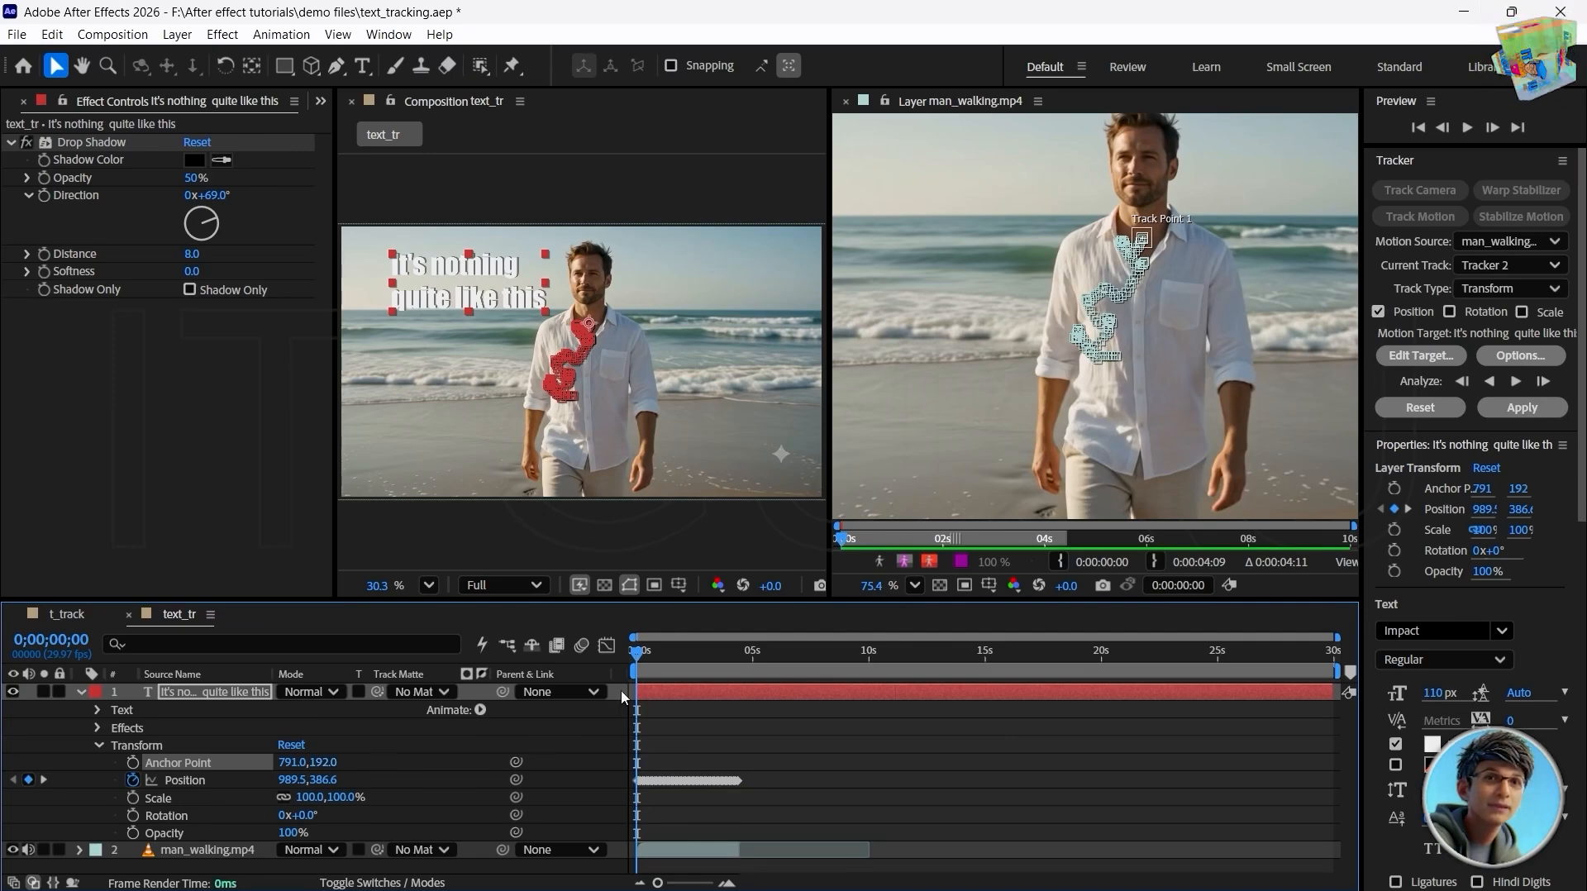
{"action": "key", "text": "space"}
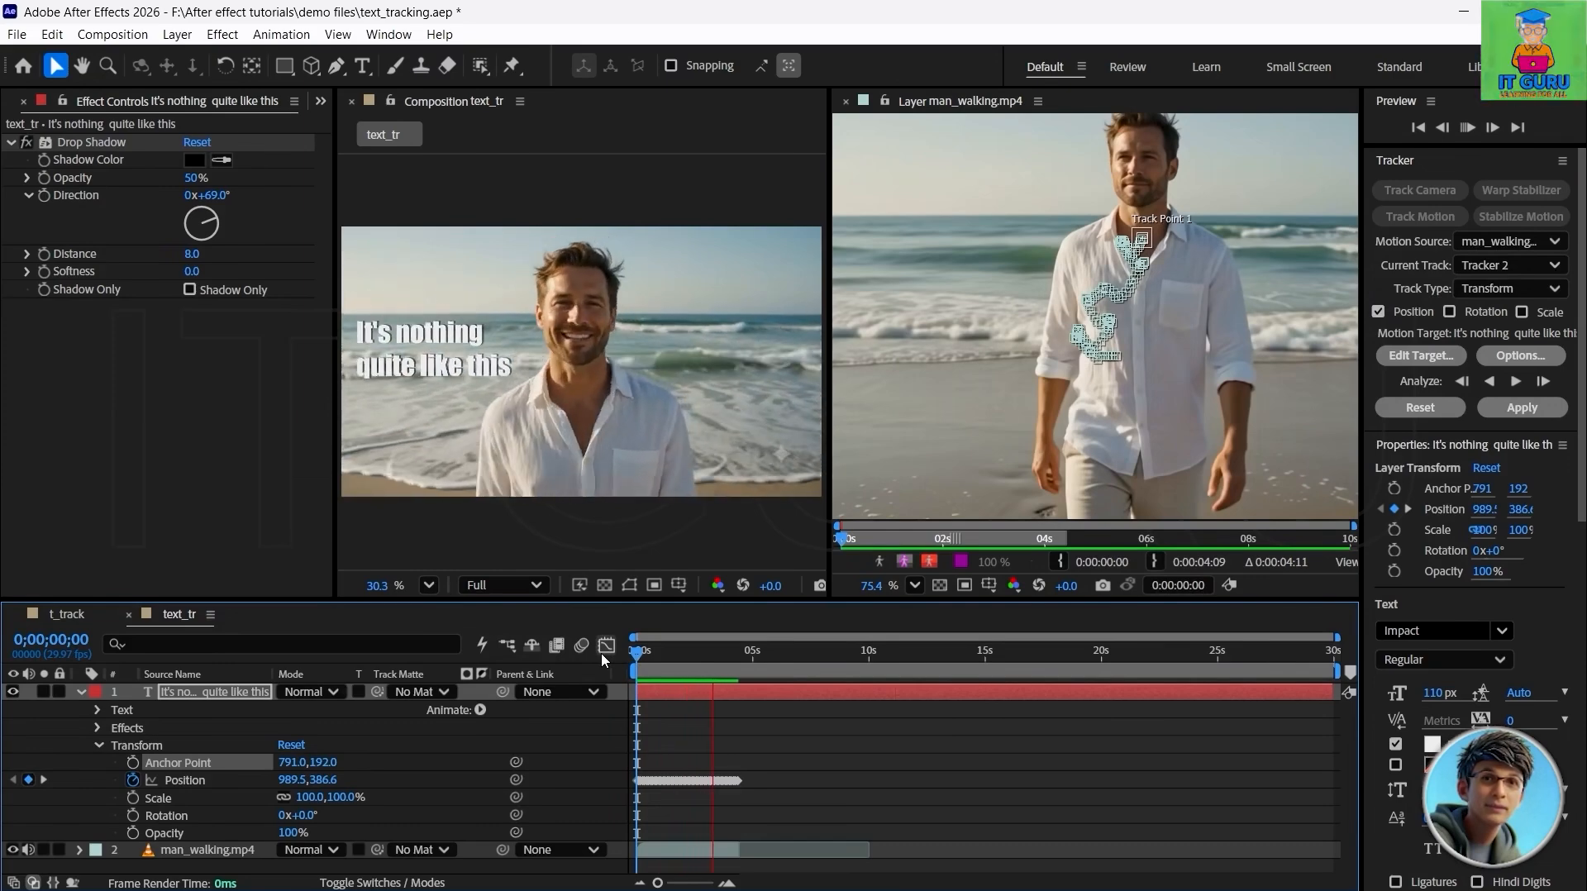
{"action": "key", "text": "space"}
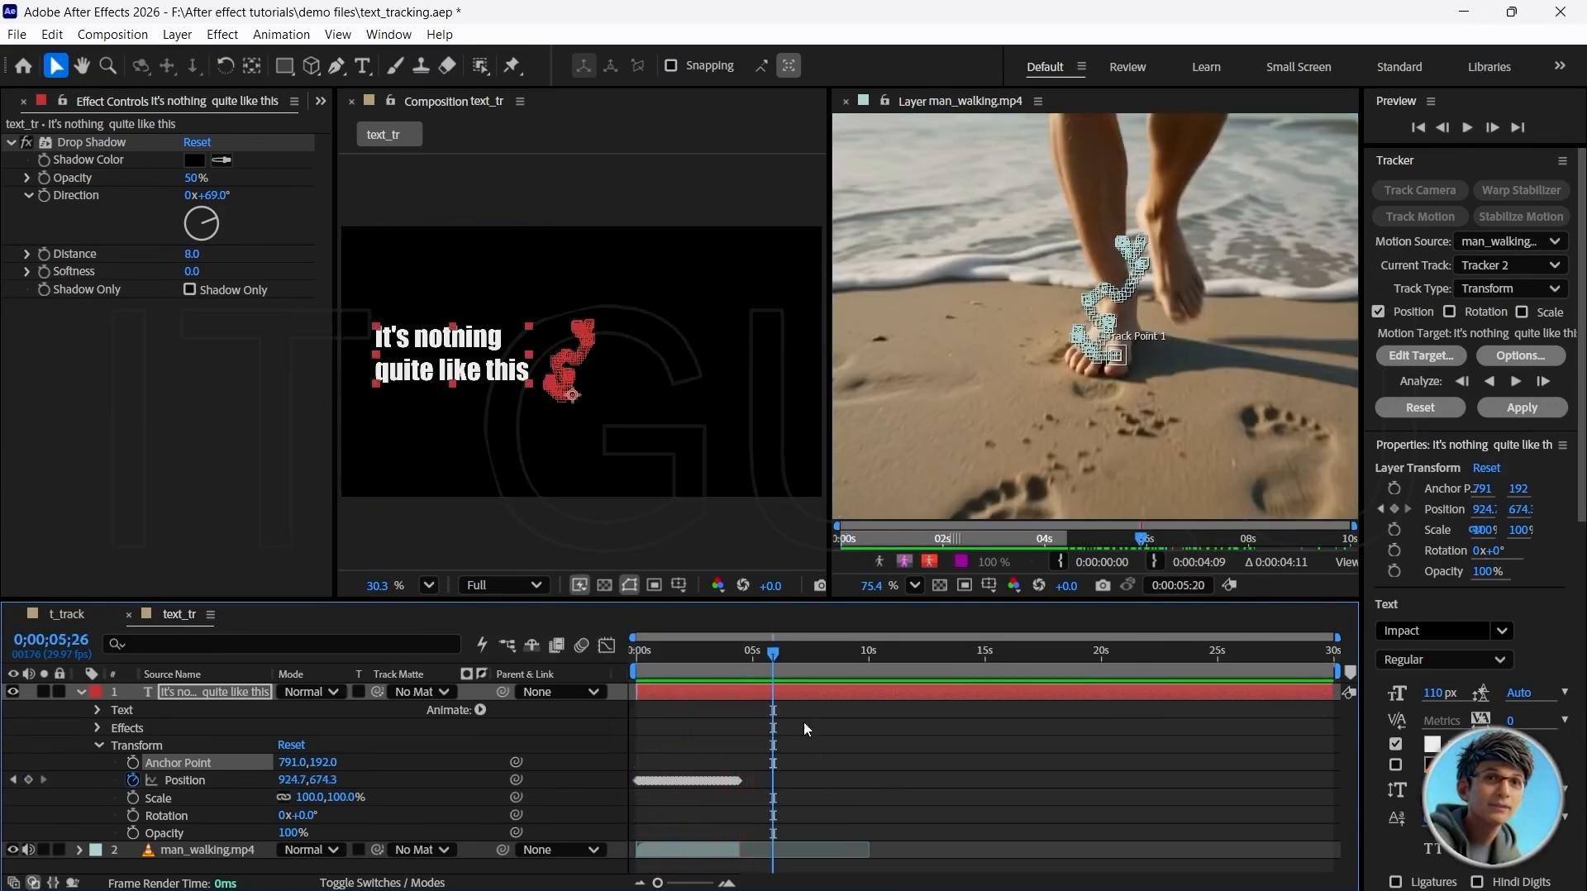
{"action": "left_click_drag", "start_coordinate": [773, 653], "coordinate": [612, 658]}
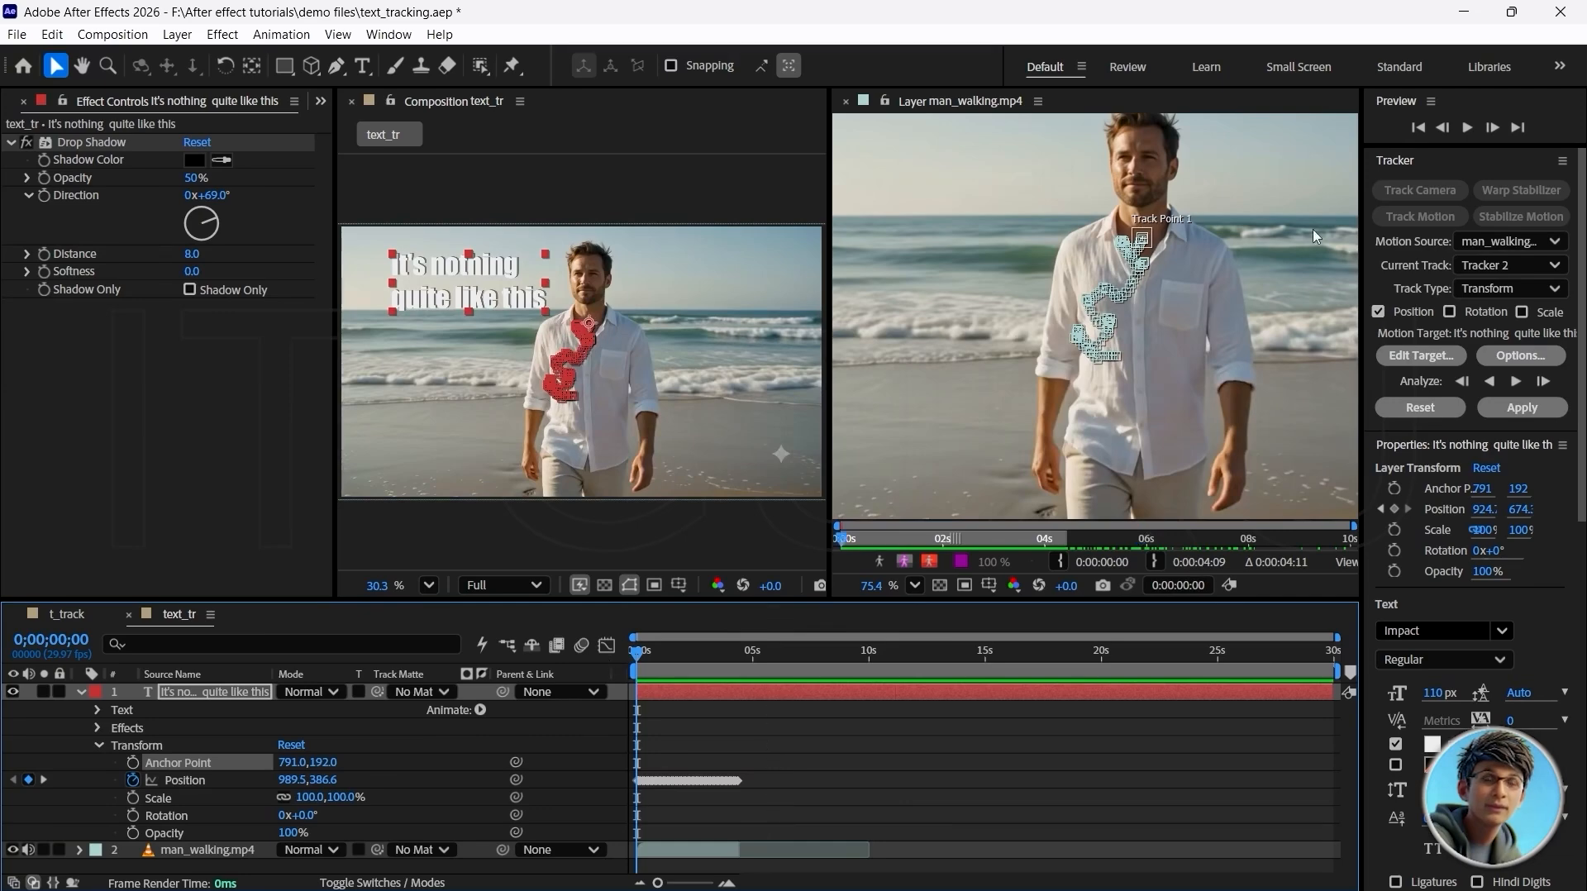
- Close the man_walking.mp4 layer view and collapse the text layer's properties
{"action": "left_click", "coordinate": [1038, 102]}
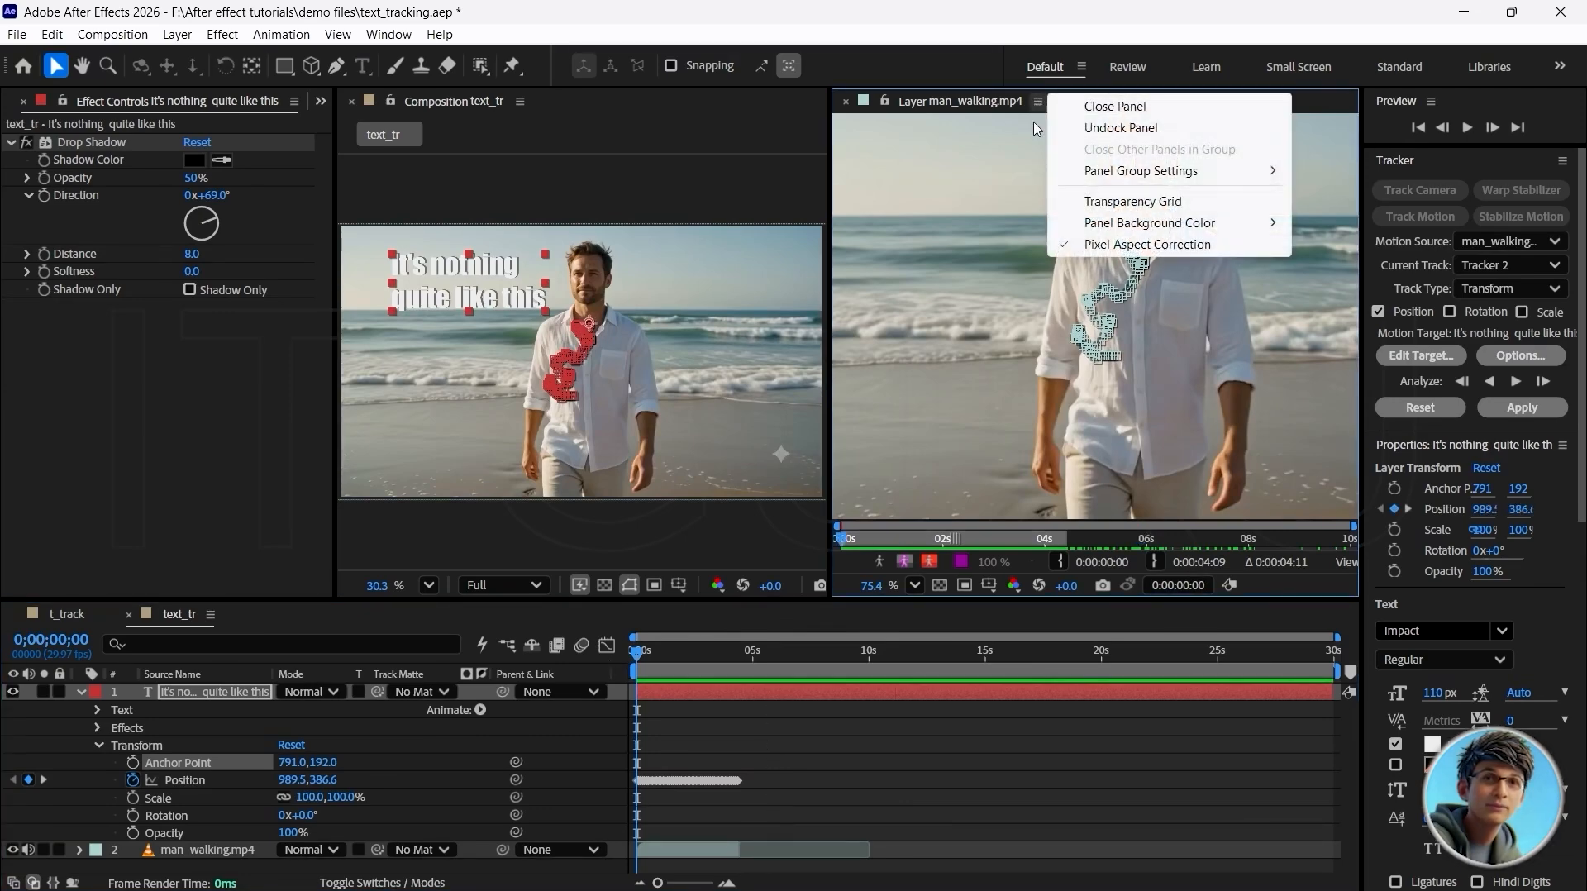
{"action": "left_click", "coordinate": [1106, 107]}
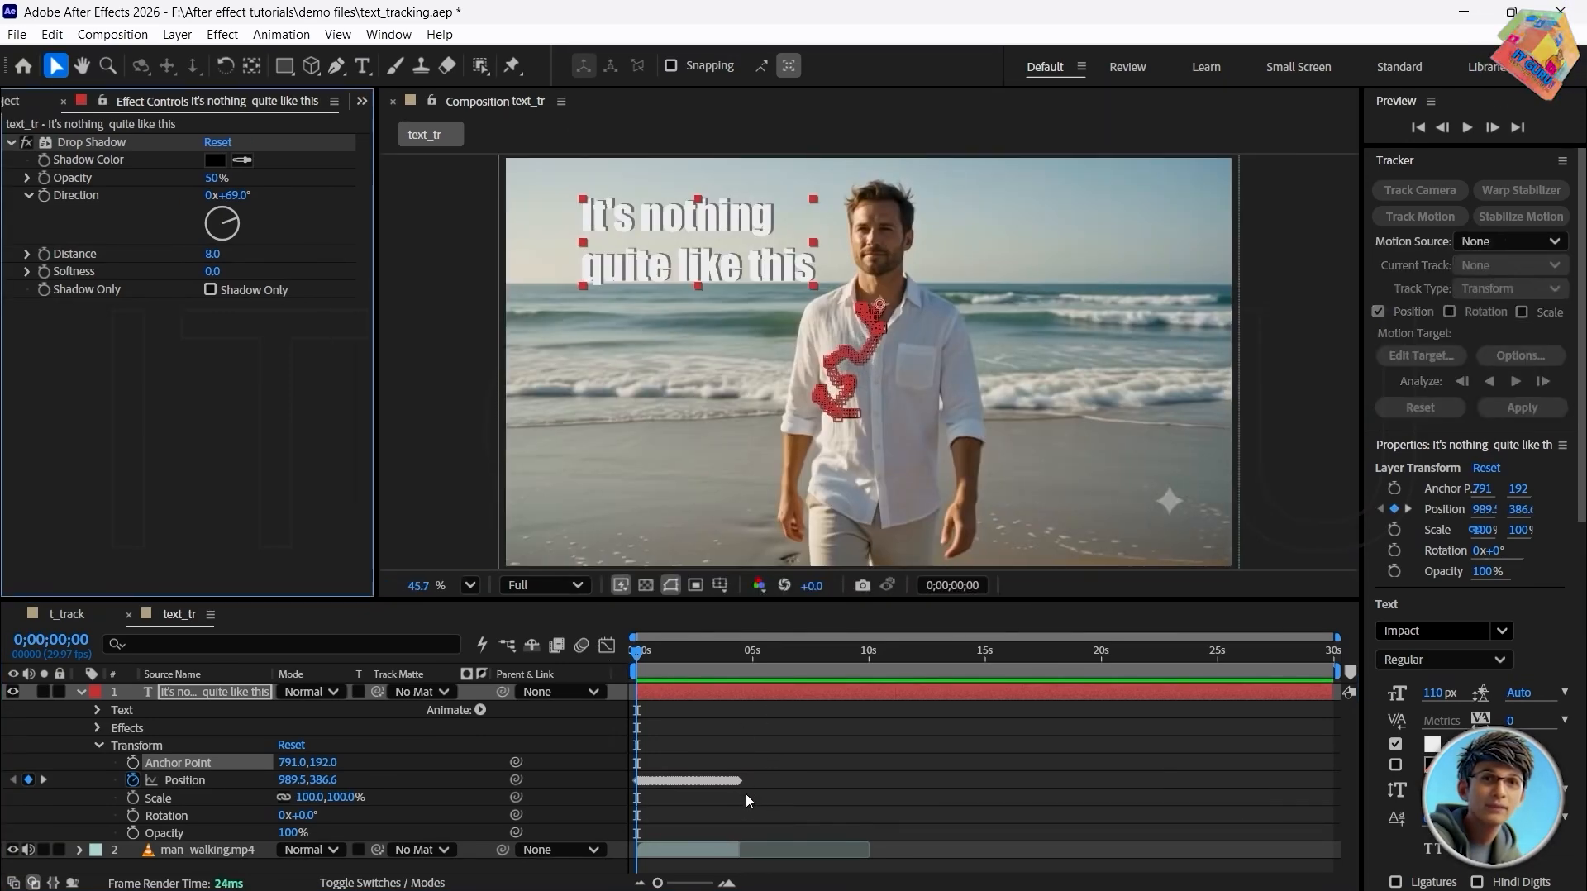
{"action": "left_click", "coordinate": [80, 693]}
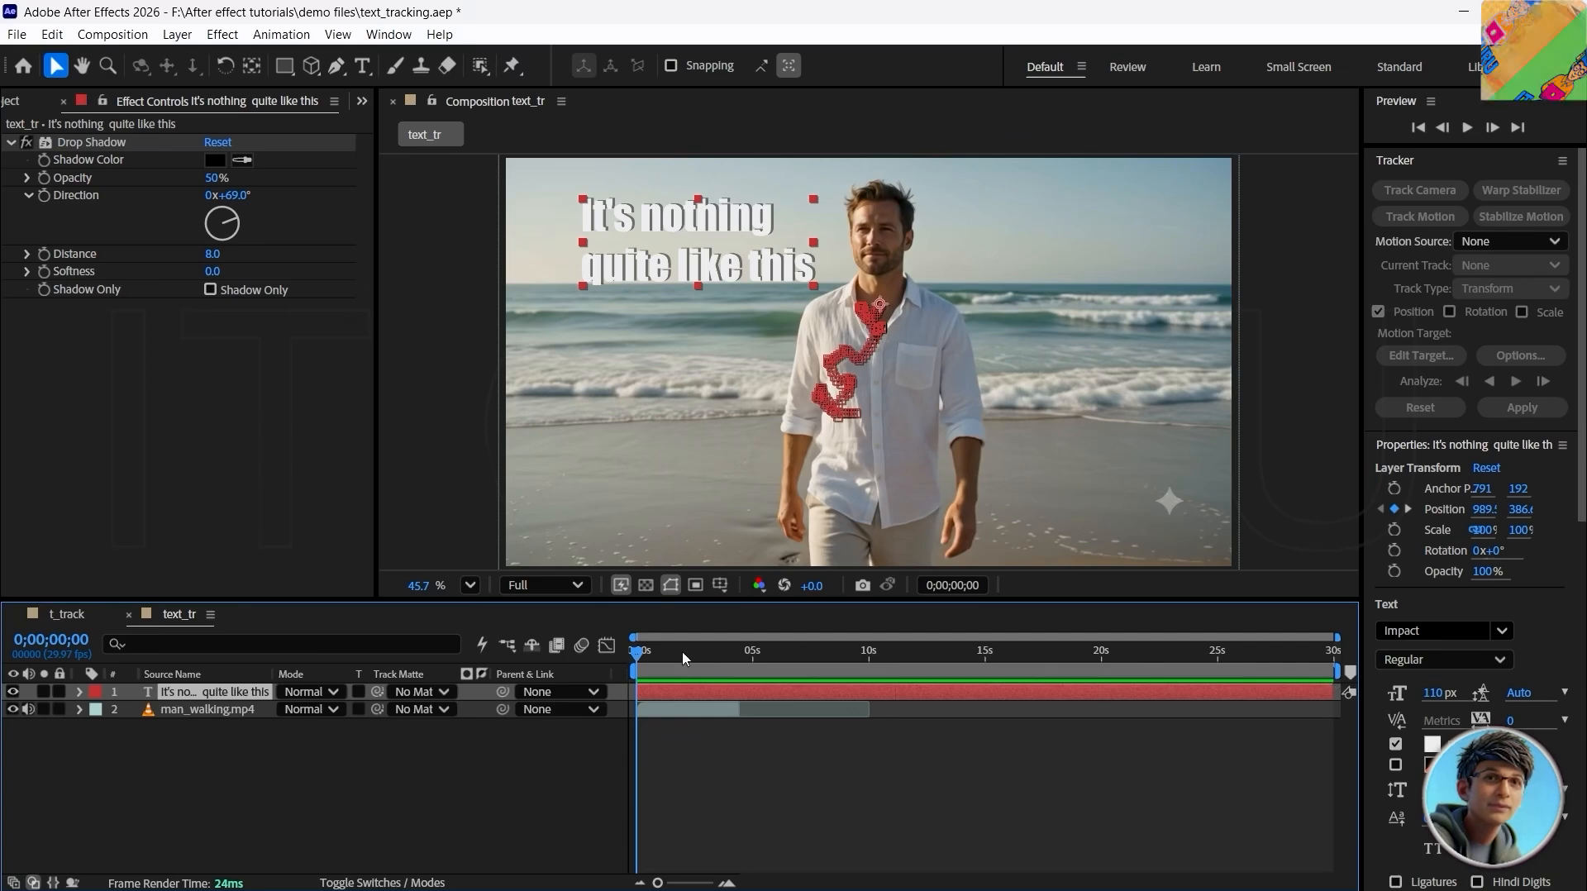
- Trim the end of the text layer to 0;00;04;12, where the walking footage ends
{"action": "left_click_drag", "start_coordinate": [642, 657], "coordinate": [740, 659]}
{"action": "left_click", "coordinate": [731, 880]}
{"action": "left_click", "coordinate": [731, 880]}
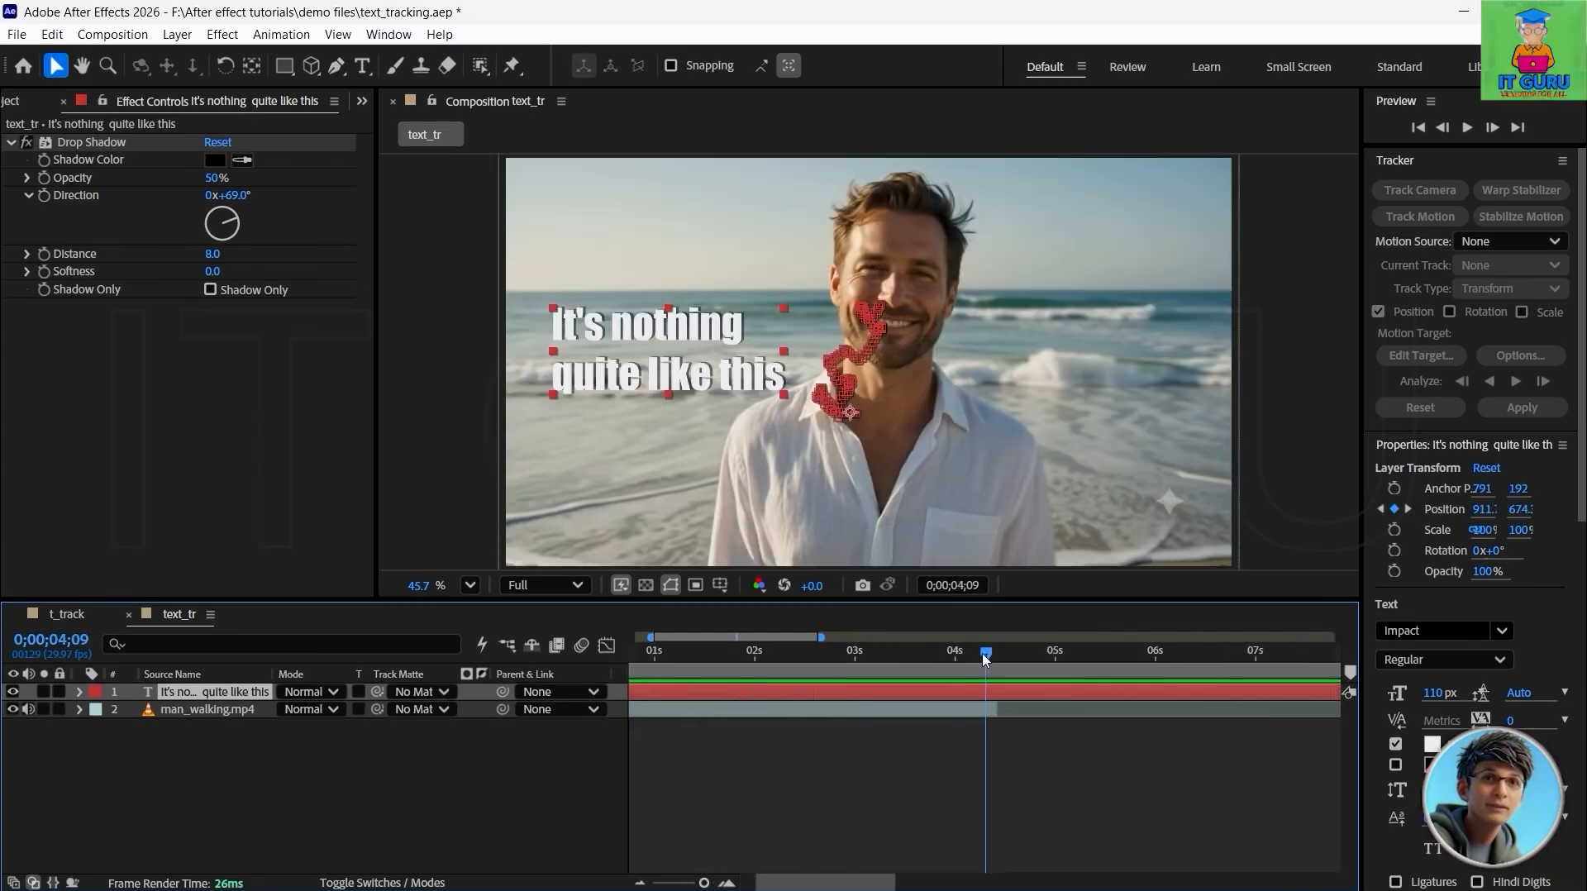
{"action": "left_click_drag", "start_coordinate": [993, 654], "coordinate": [1004, 657]}
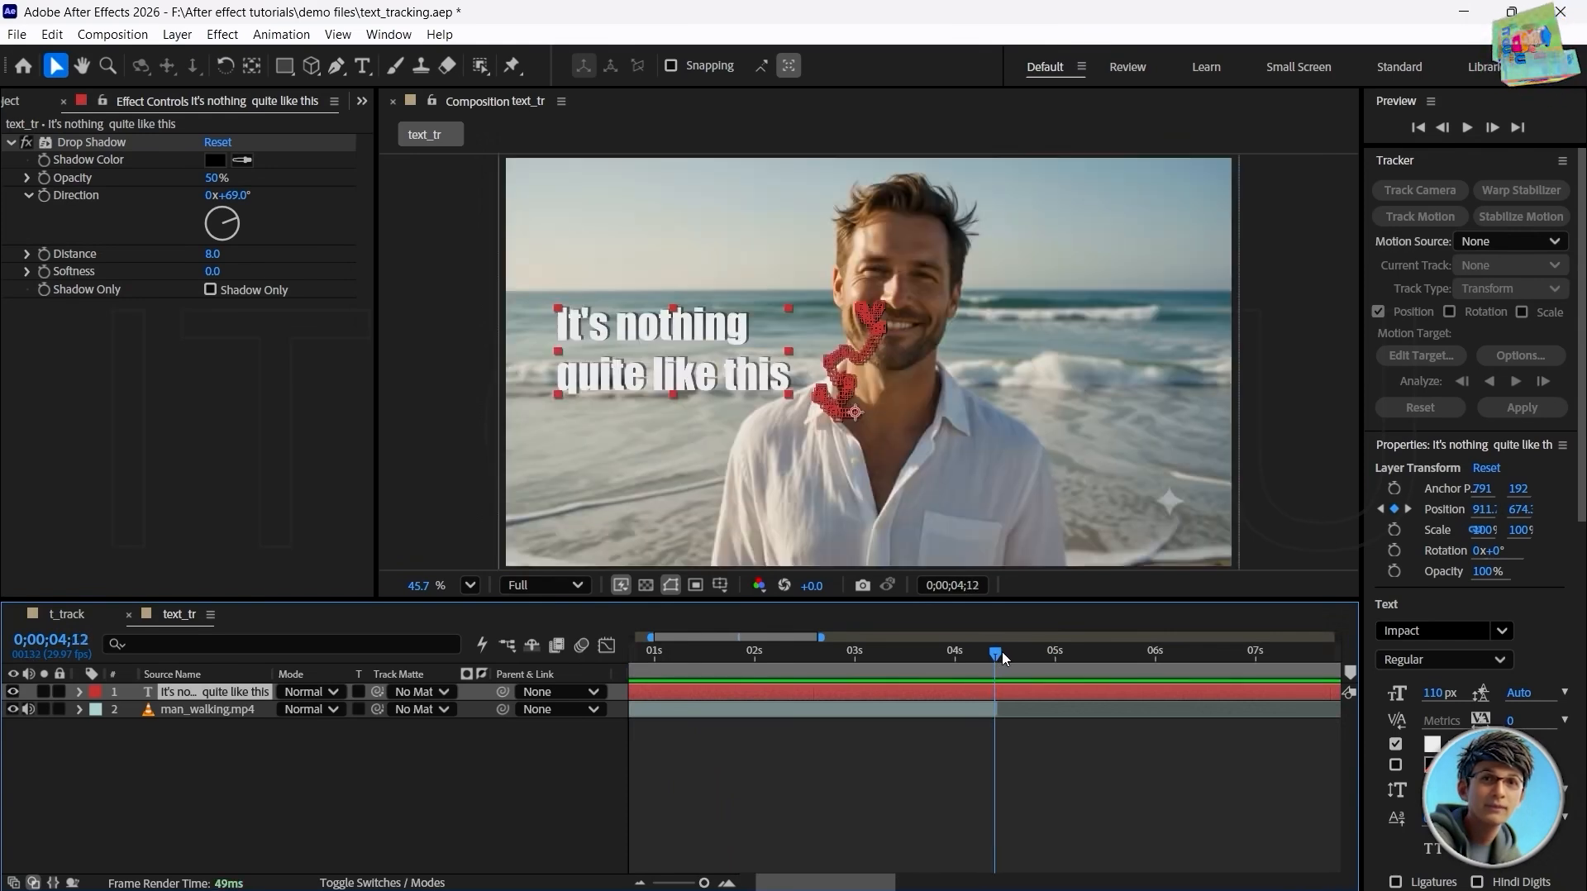
{"action": "left_click", "coordinate": [1344, 708]}
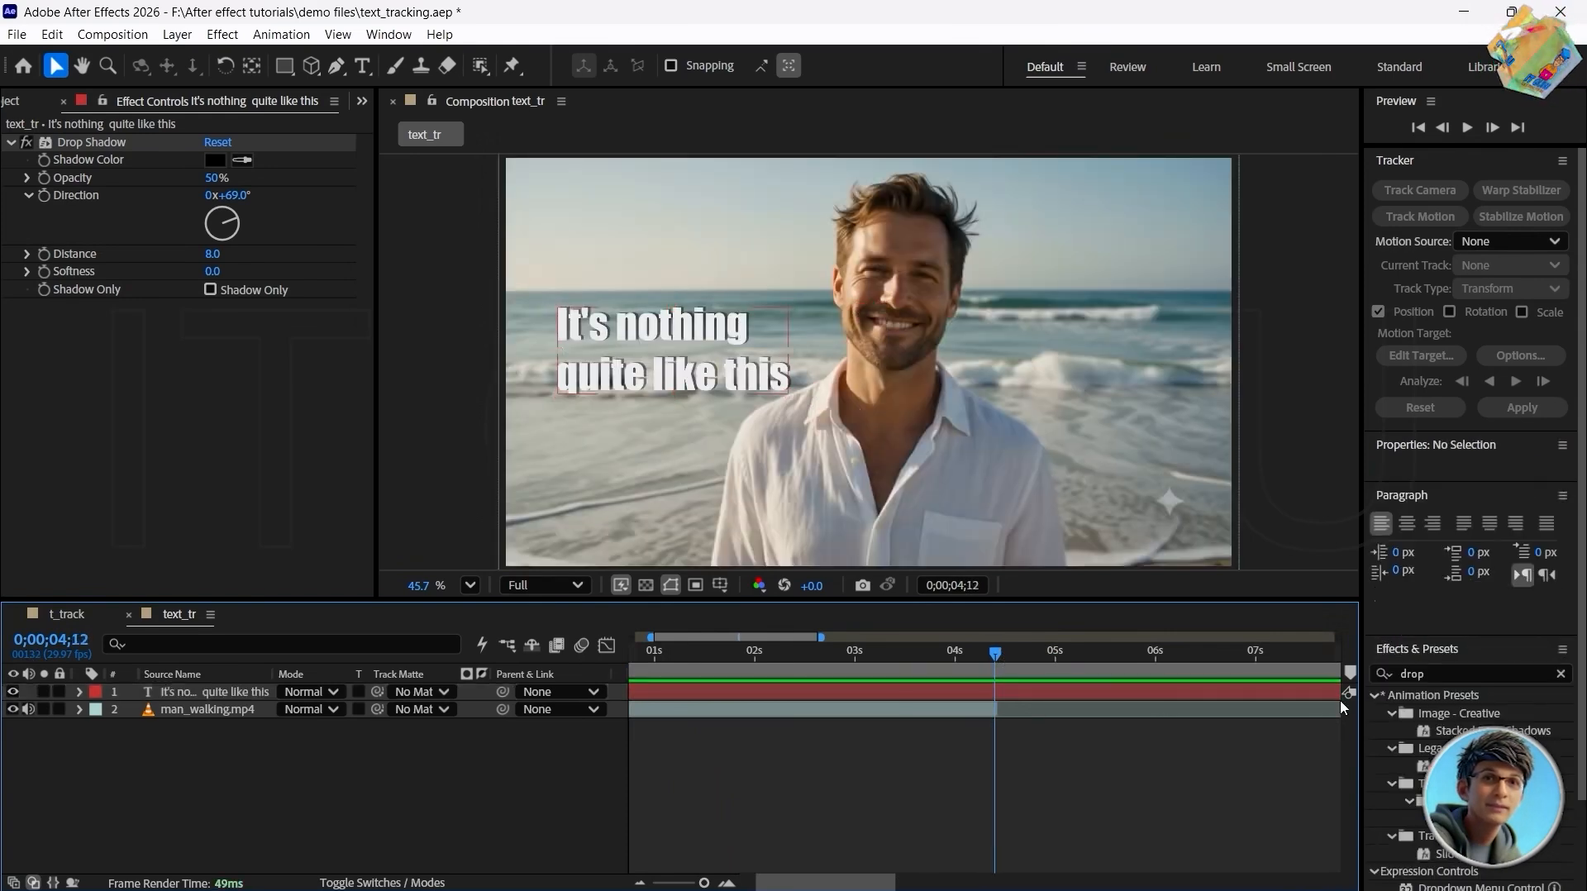
{"action": "left_click_drag", "start_coordinate": [704, 883], "coordinate": [645, 885]}
{"action": "left_click", "coordinate": [1282, 690]}
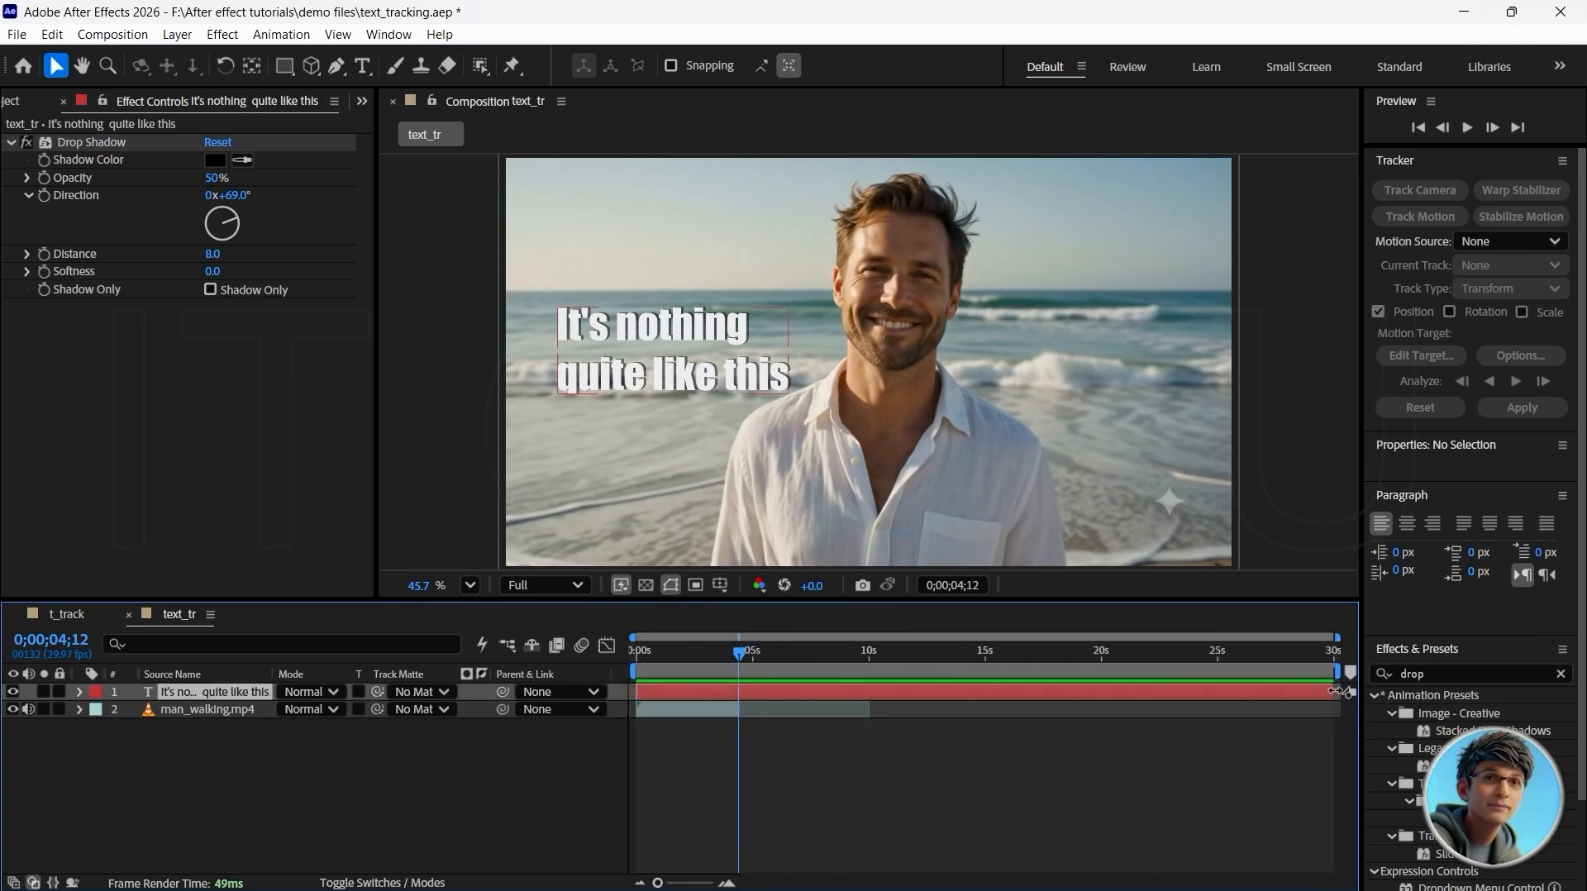
{"action": "left_click_drag", "start_coordinate": [1337, 691], "coordinate": [746, 677]}
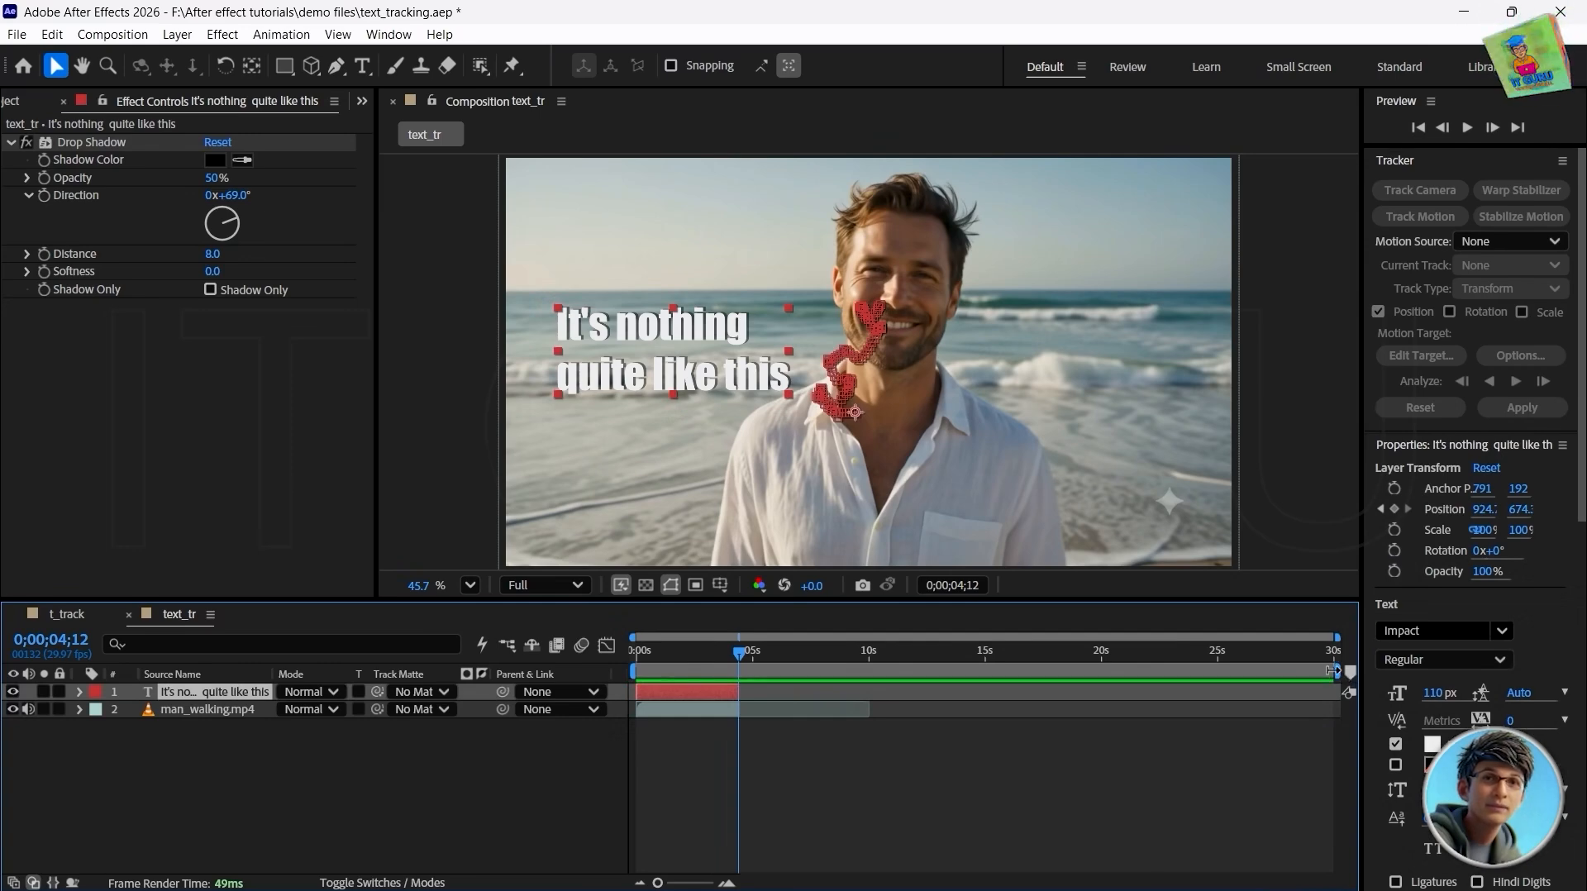
- Shorten the work area to end at the trimmed text layer's end and preview it from the first frame
{"action": "left_click_drag", "start_coordinate": [1333, 670], "coordinate": [637, 653]}
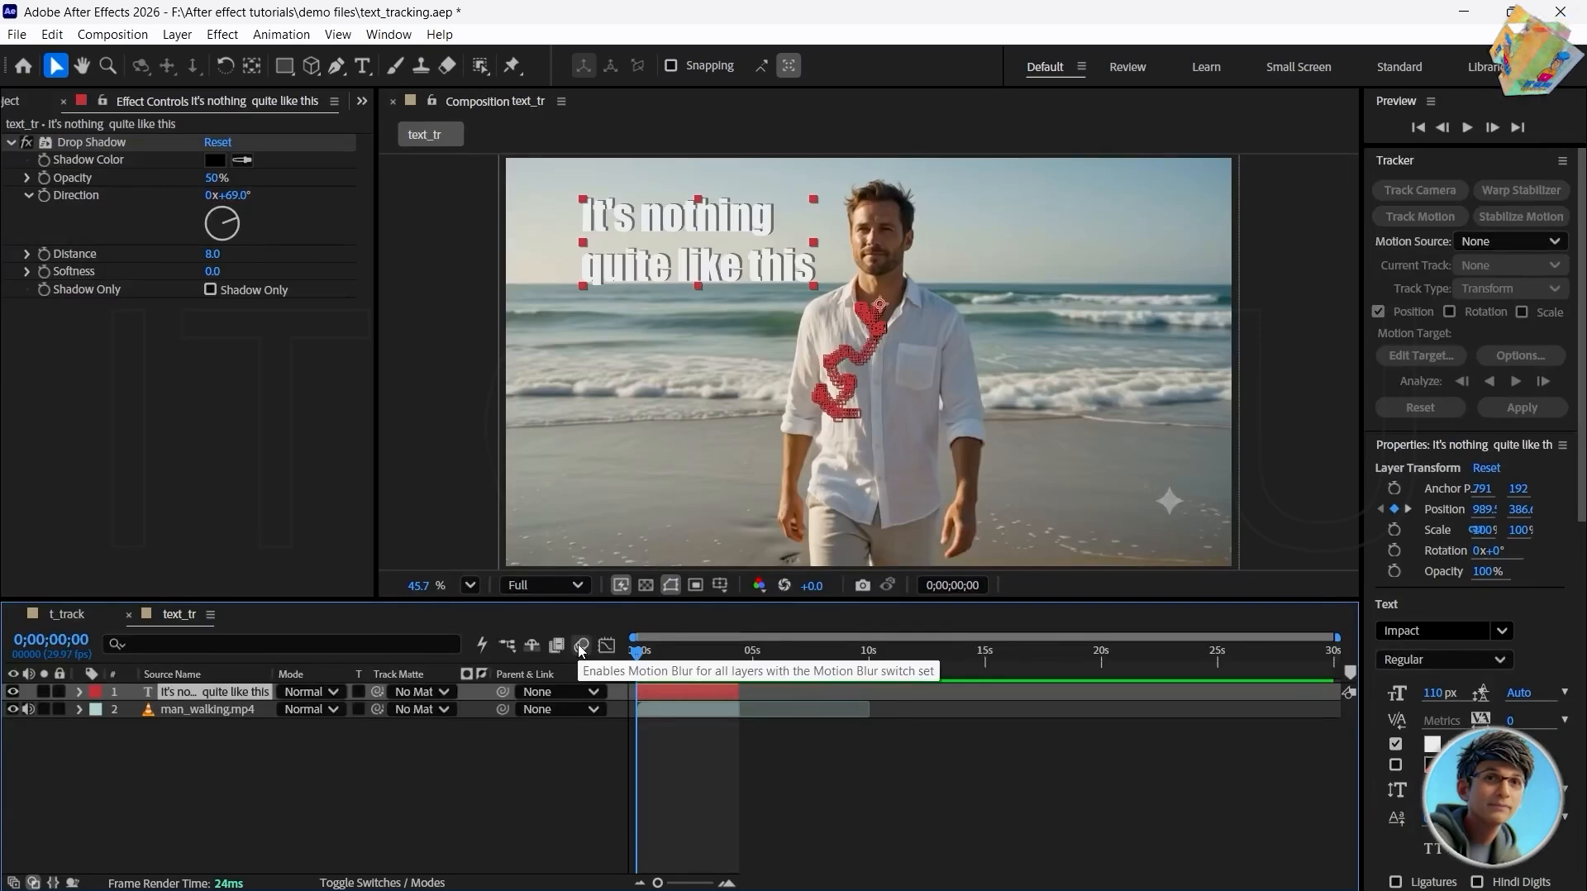
{"action": "key", "text": "space"}
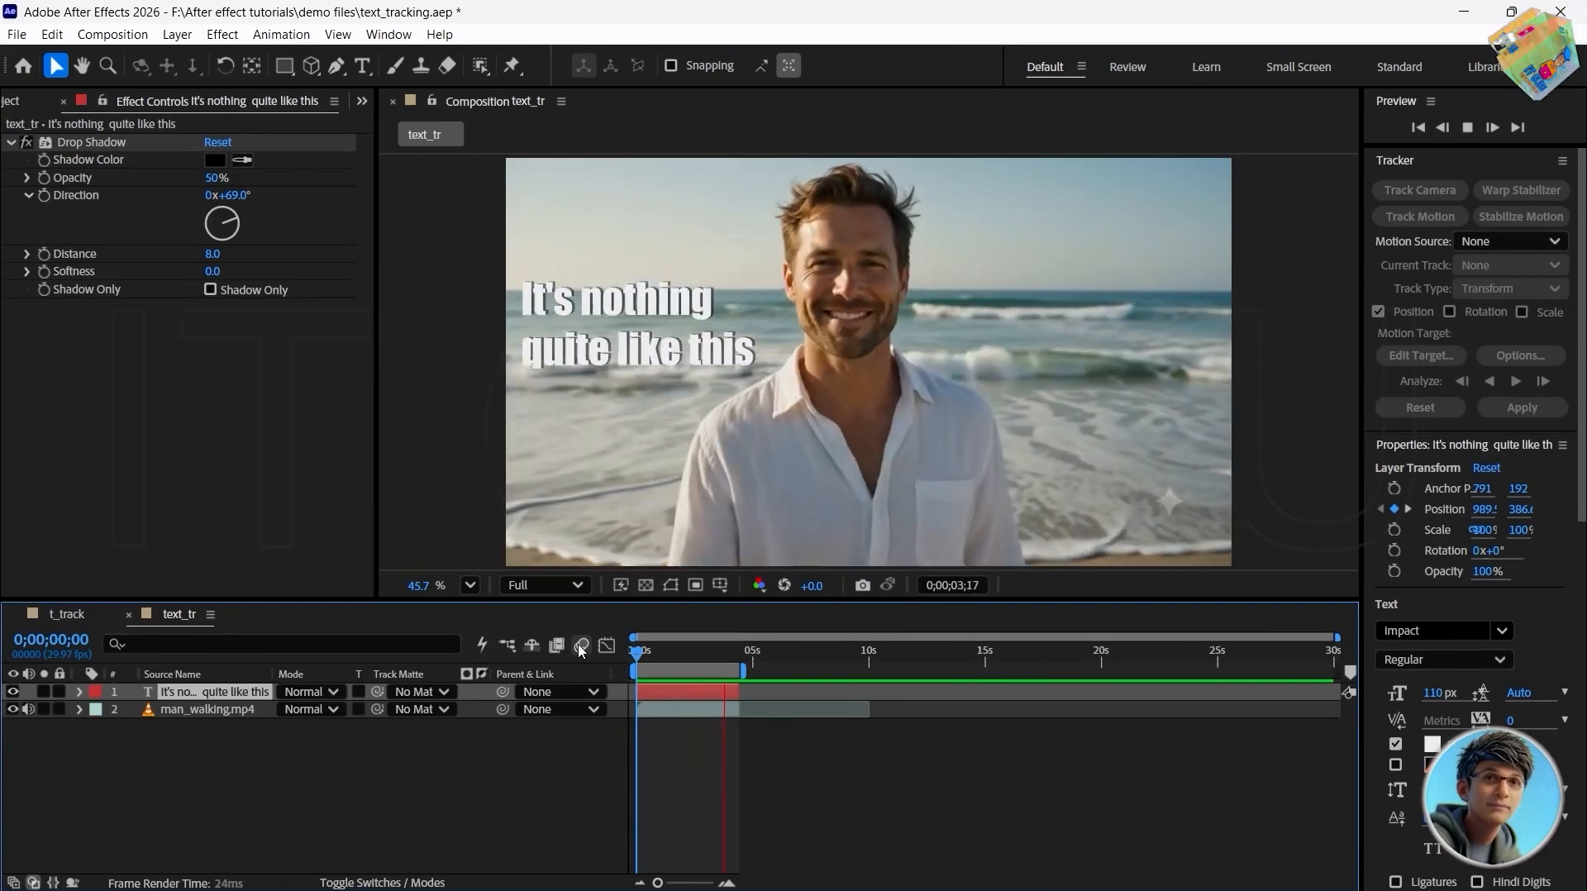
{"action": "key", "text": "space"}
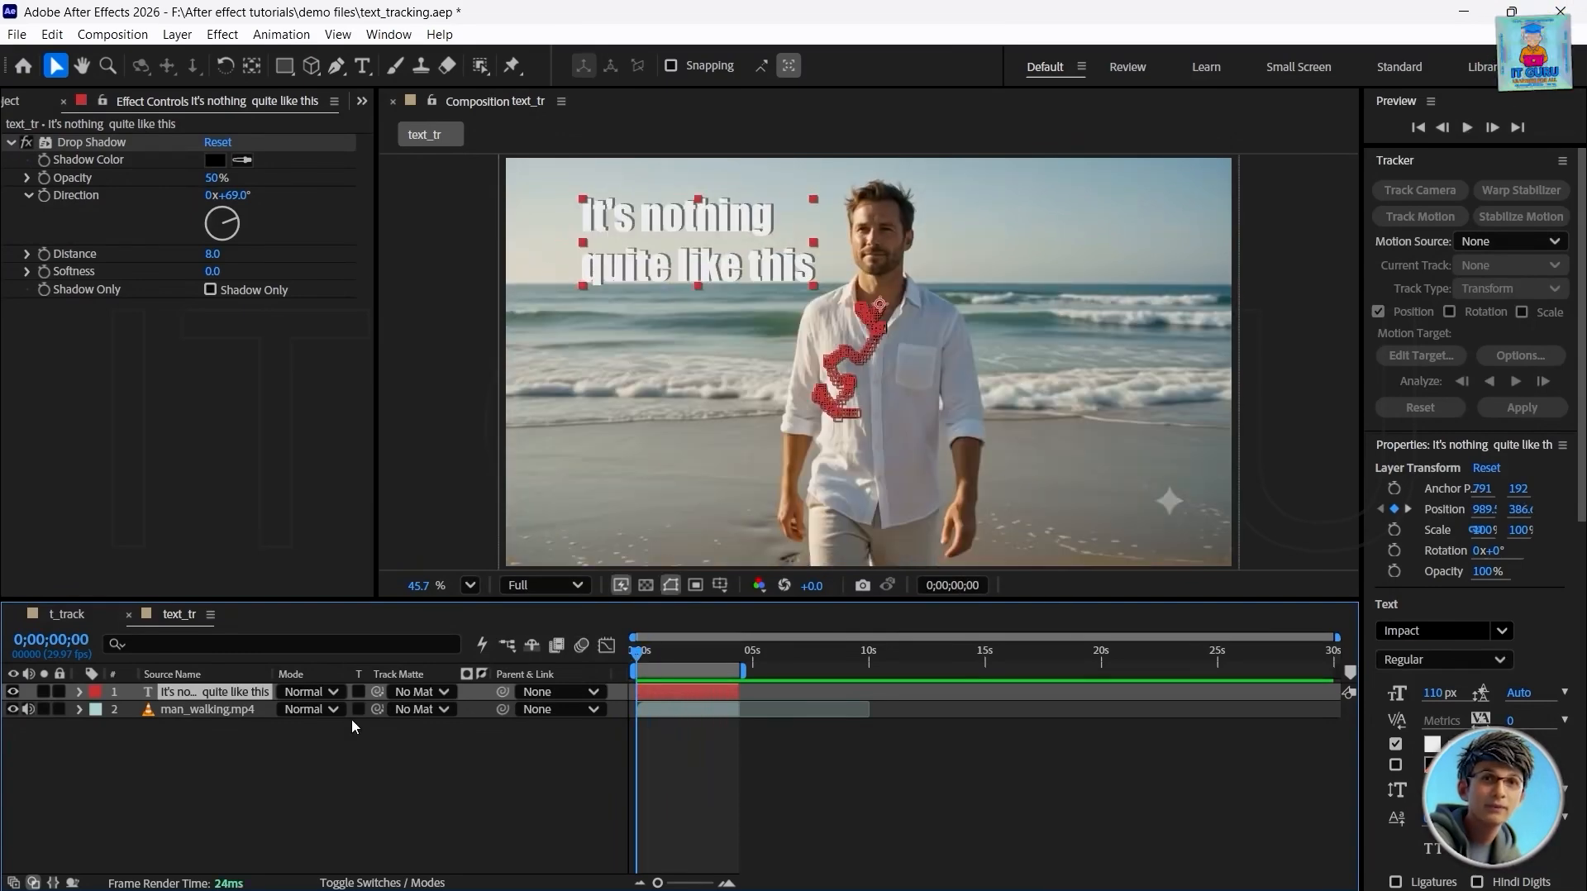